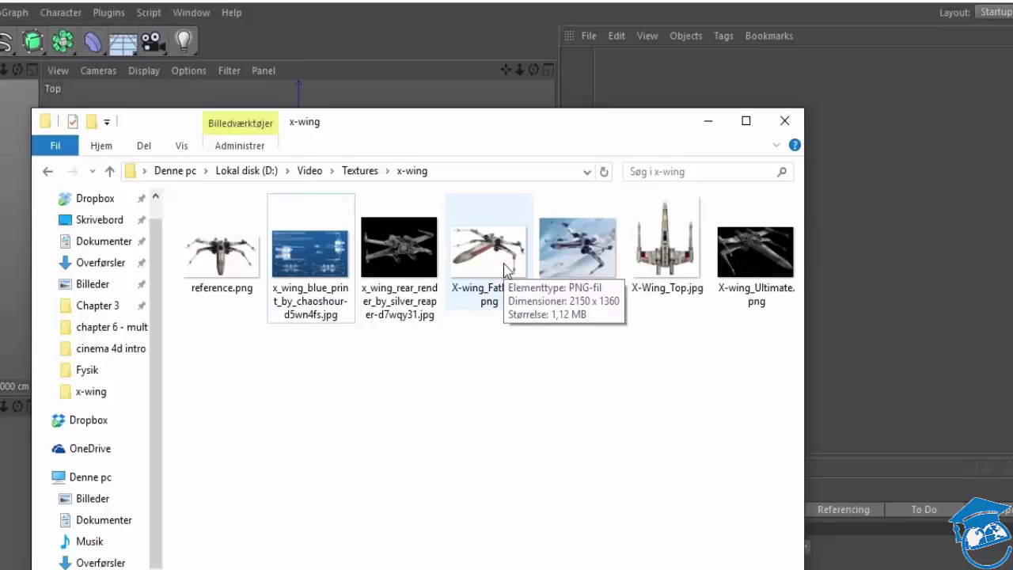
Open x_wing_blue_print_by_chaoshour-d5wn4fs.jpg in the image viewer and enlarge its window to examine the side, top, back and front views.
double_click(309, 255)
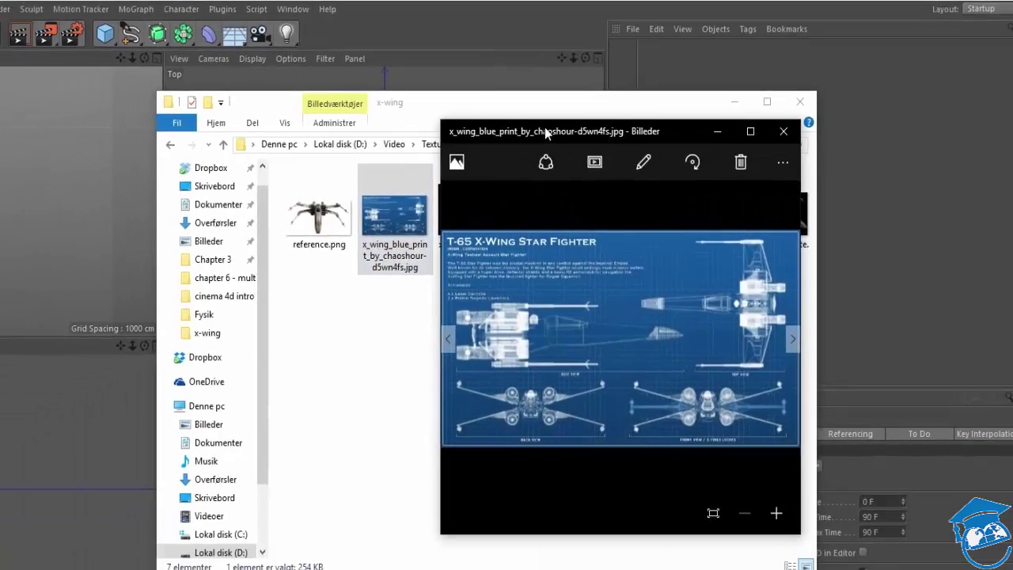
left_click_drag(546, 132, 244, 93)
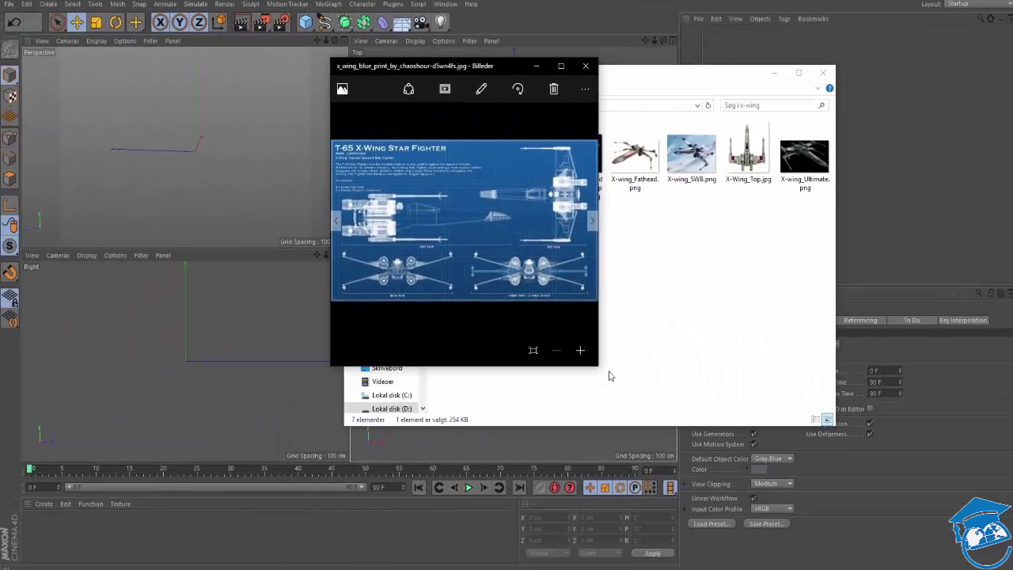
left_click_drag(596, 370, 961, 471)
left_click_drag(576, 65, 596, 99)
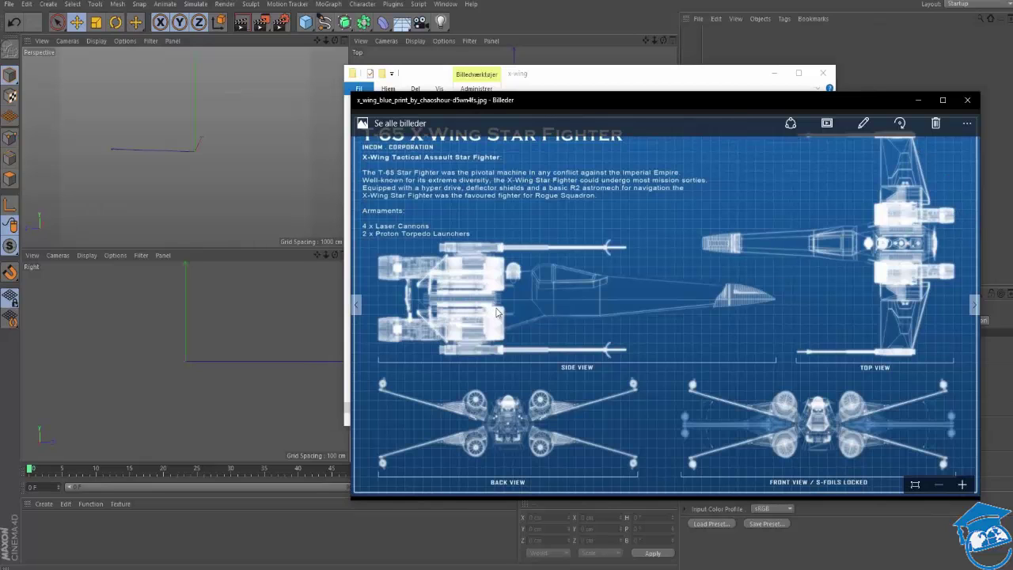
left_click_drag(677, 117, 673, 88)
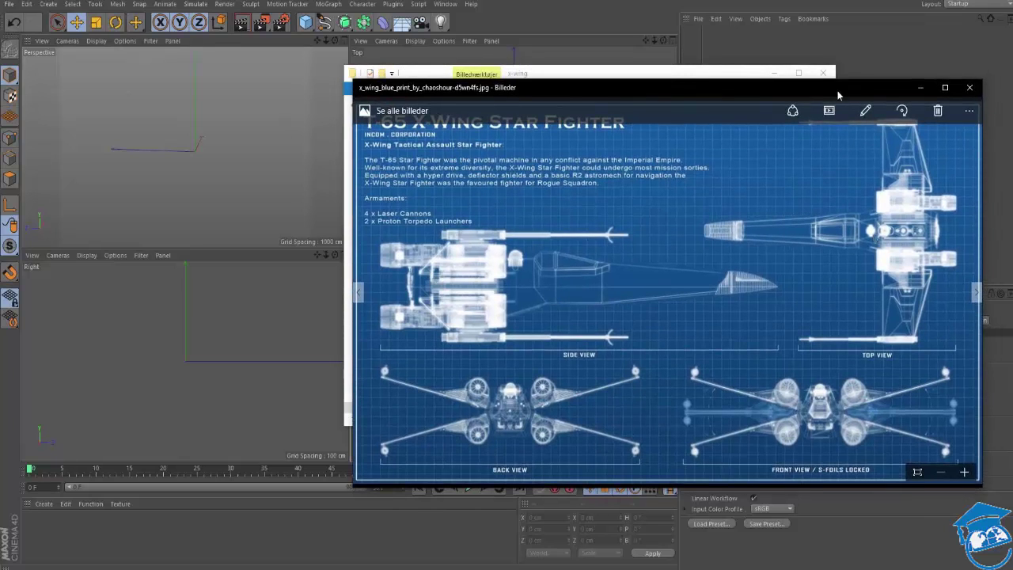
left_click_drag(838, 95, 623, 87)
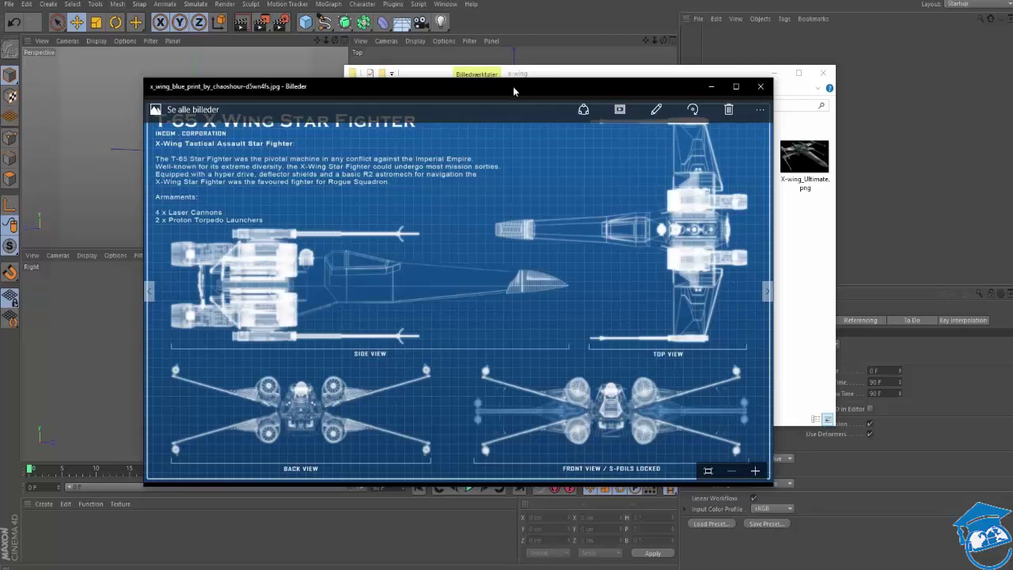
left_click_drag(629, 90, 727, 86)
Switch to Photoshop and open the X-wing blueprint image from the x-wing folder, assigning the working RGB profile Adobe RGB (1998).
key("alt+Tab")
key("alt+Tab")
key("alt+Tab")
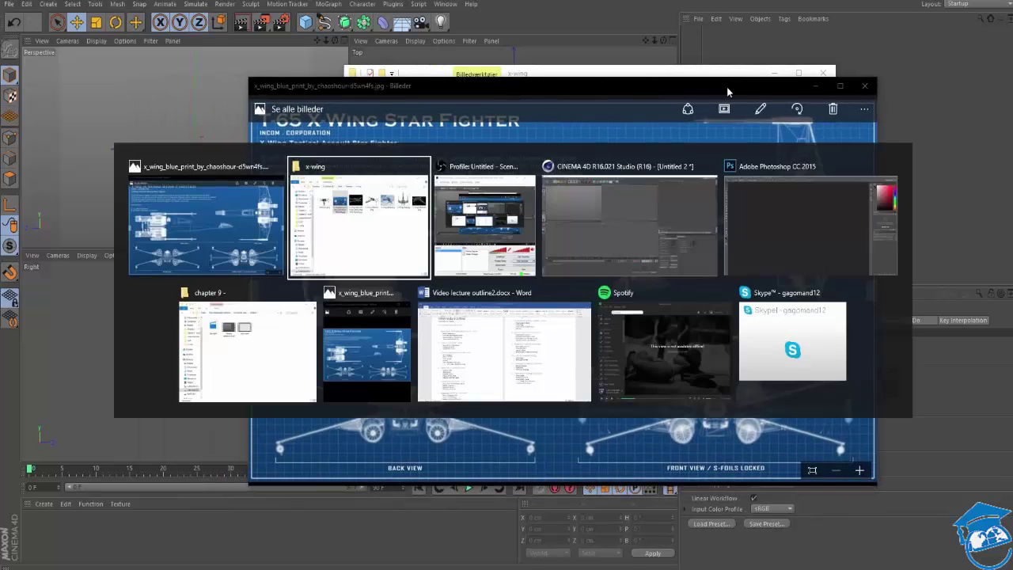
key("alt+Tab")
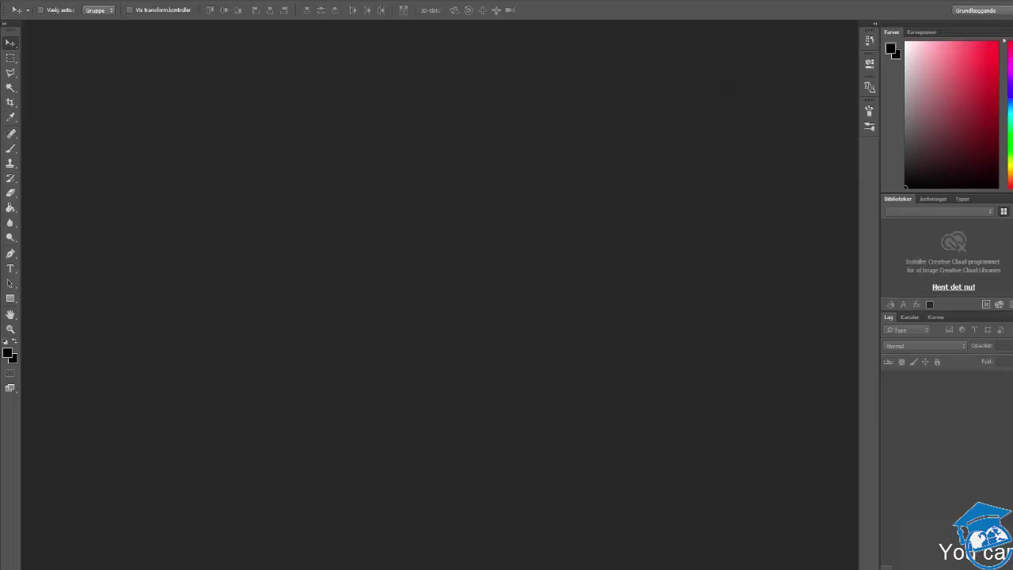
mouse_move(92, 569)
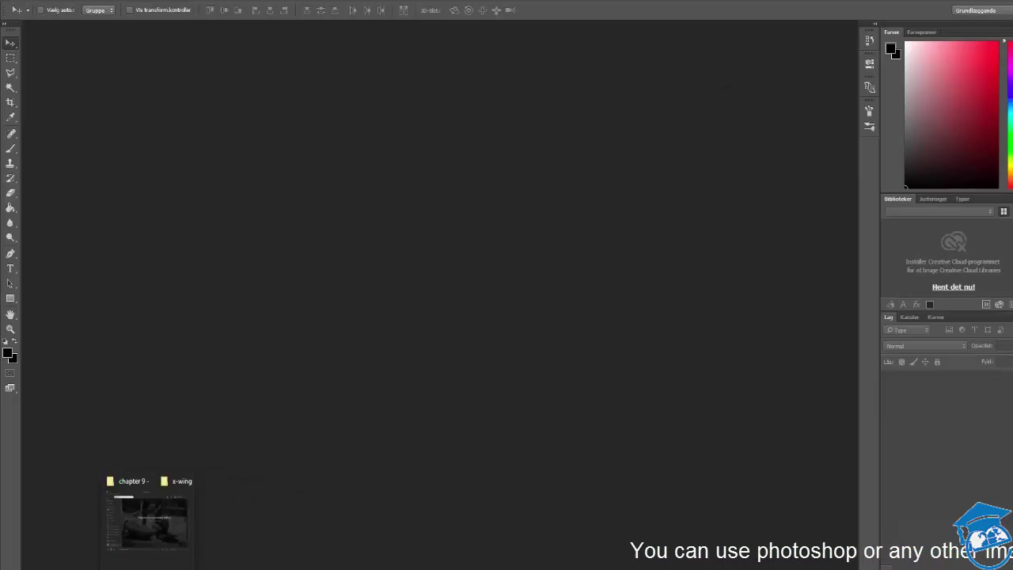
left_click(139, 539)
left_click_drag(549, 90, 783, 97)
left_click_drag(756, 166, 355, 197)
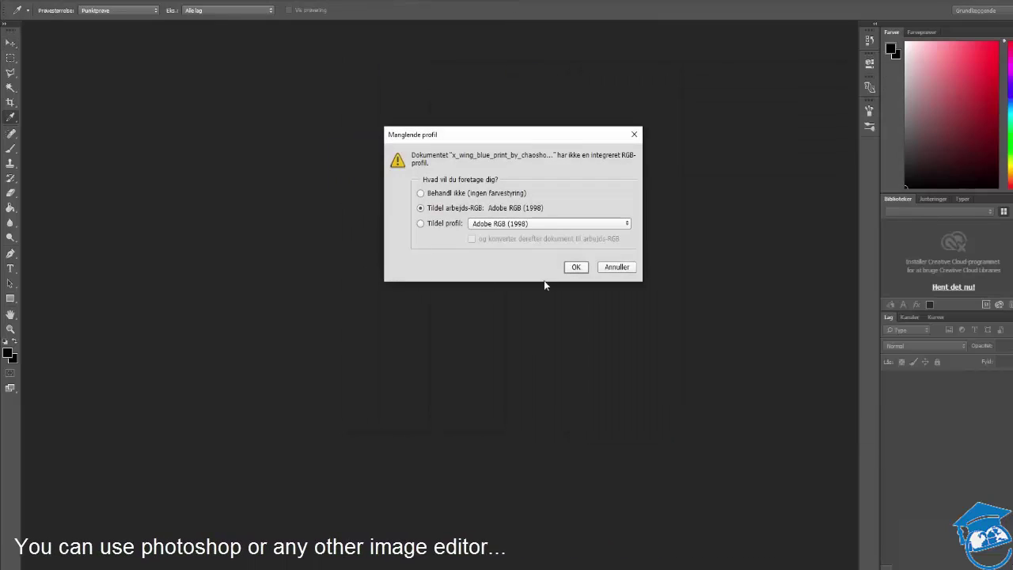
left_click(576, 267)
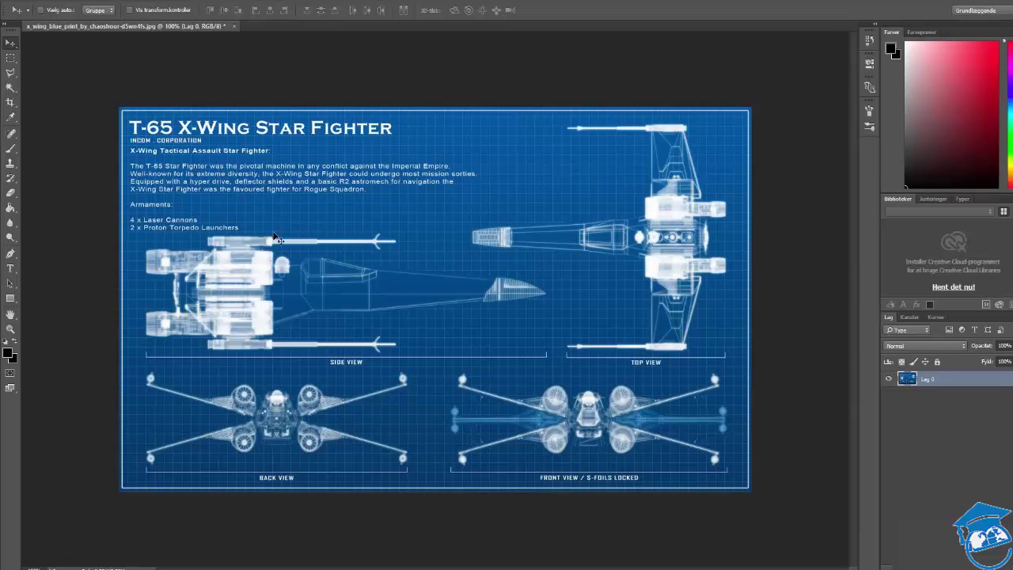
Start a crop and roughly frame the X-wing's side view on the blueprint.
key("c")
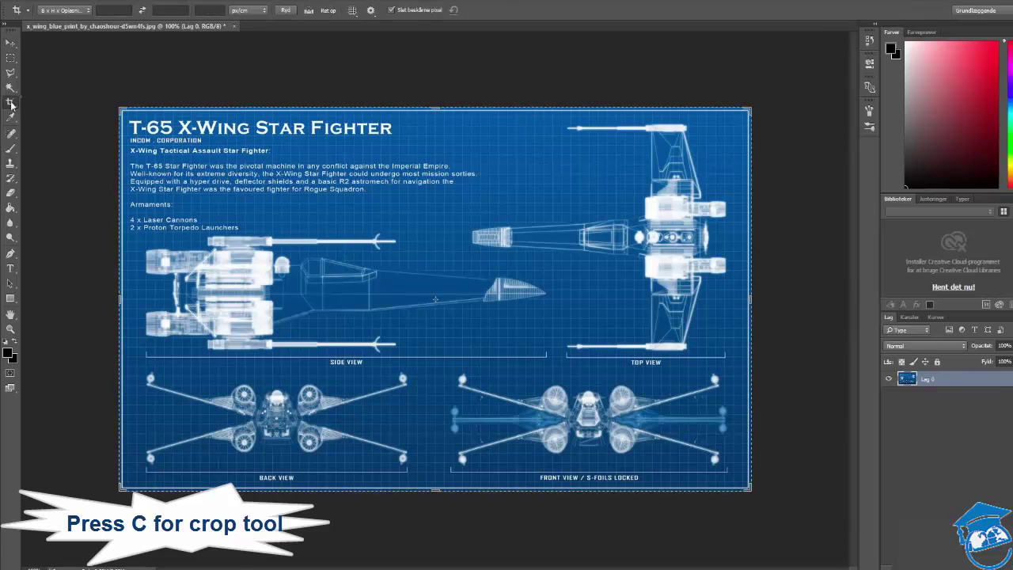
left_click_drag(11, 103, 68, 100)
left_click_drag(6, 103, 54, 103)
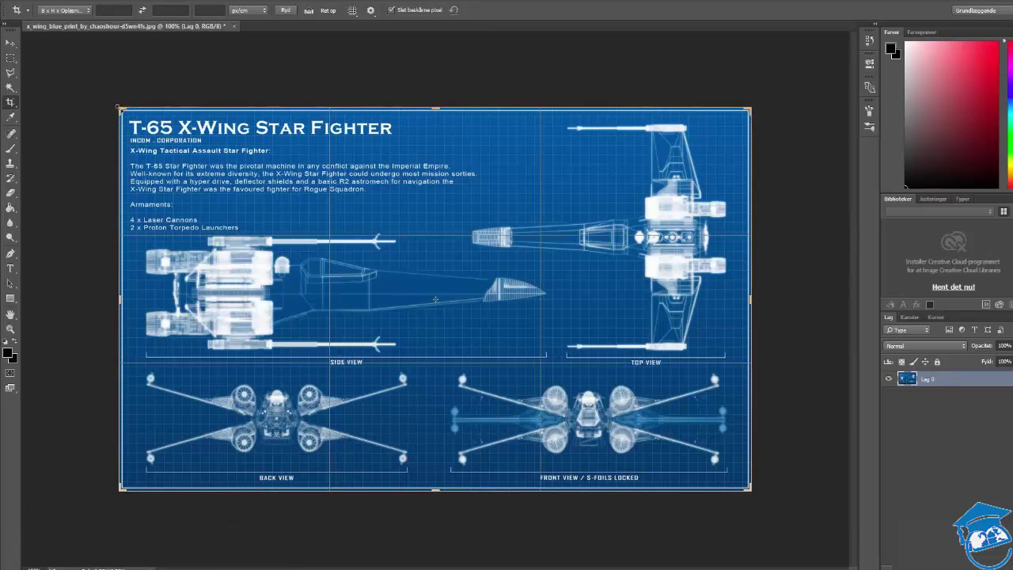
left_click_drag(118, 107, 133, 173)
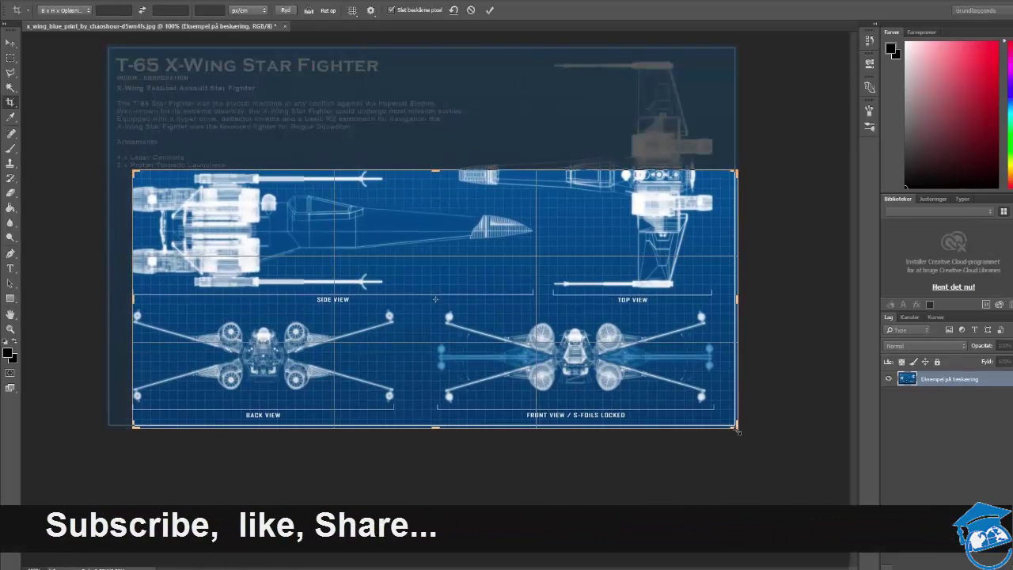
left_click_drag(737, 428, 635, 360)
Fit the crop's right, bottom and left edges closely to the nose tip, lower cannon and engines of the side view.
scroll(637, 300, "up", 10, "alt")
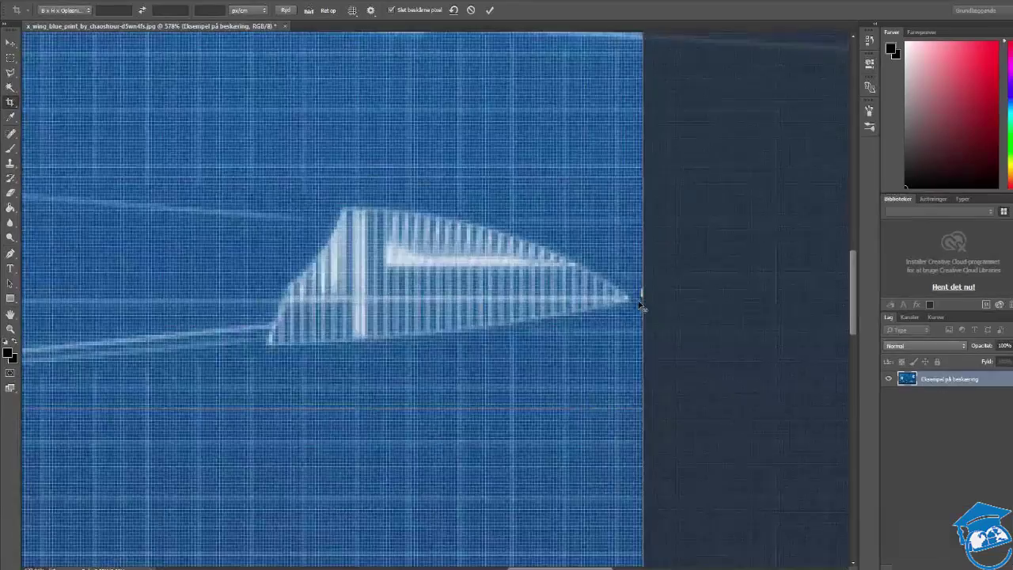
left_click_drag(640, 303, 592, 294)
left_click_drag(464, 346, 633, 295)
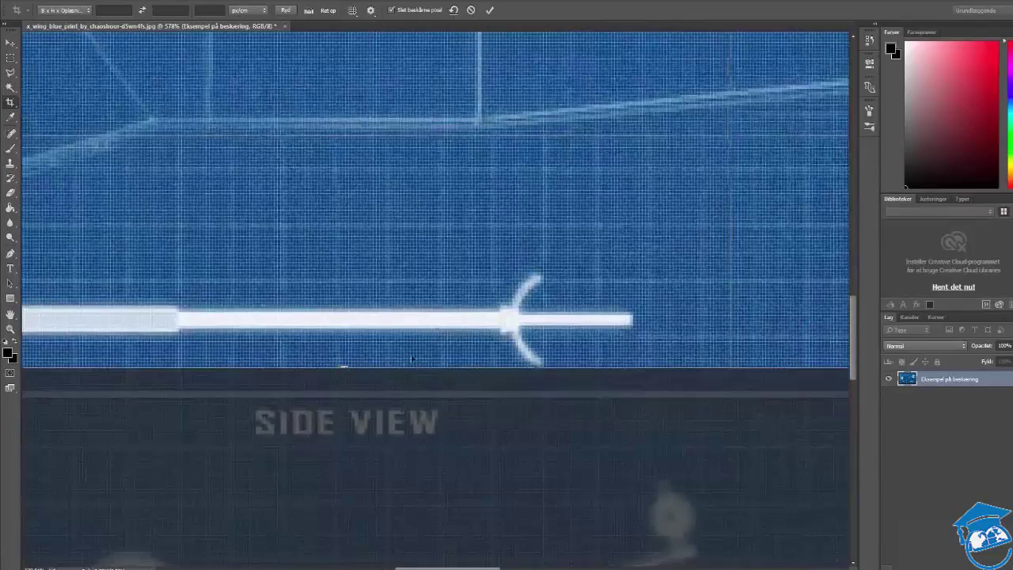
left_click_drag(343, 368, 343, 367)
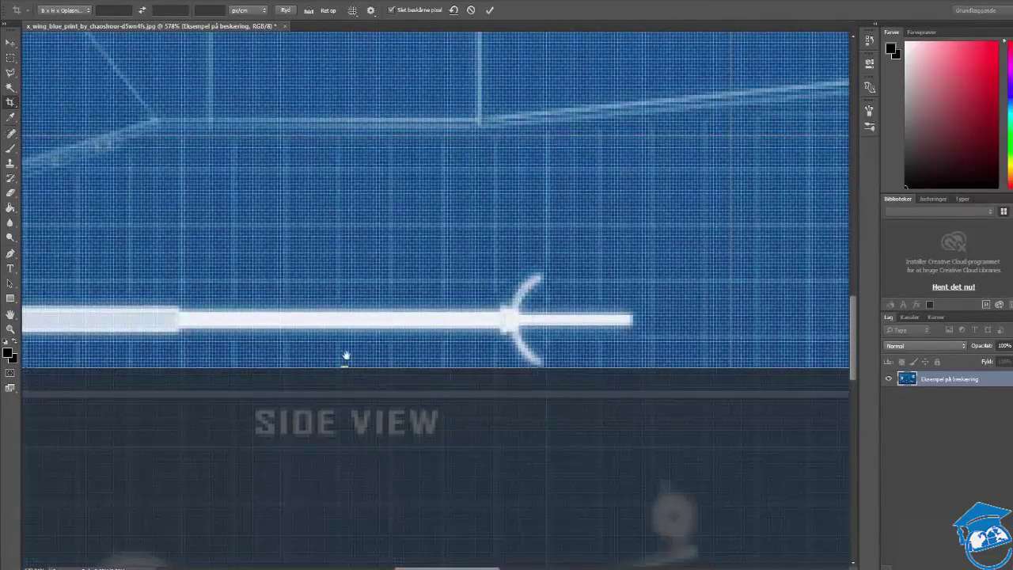
left_click_drag(292, 273, 624, 397)
left_click_drag(280, 253, 624, 258)
left_click_drag(467, 320, 470, 320)
Fit the crop's upper edge just above the top laser cannon and apply the crop to the side view.
left_click_drag(680, 158, 237, 348)
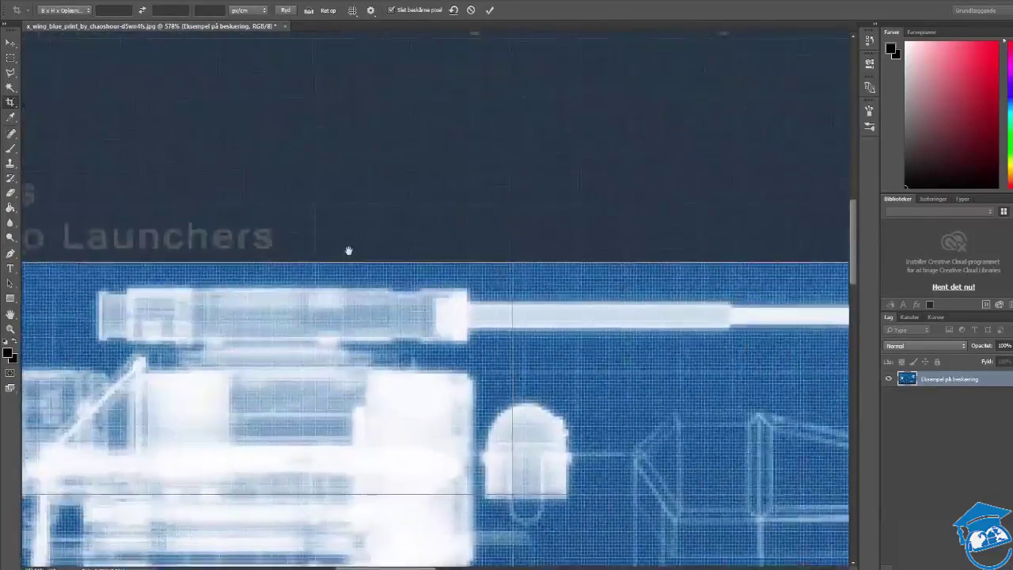
left_click_drag(348, 251, 22, 235)
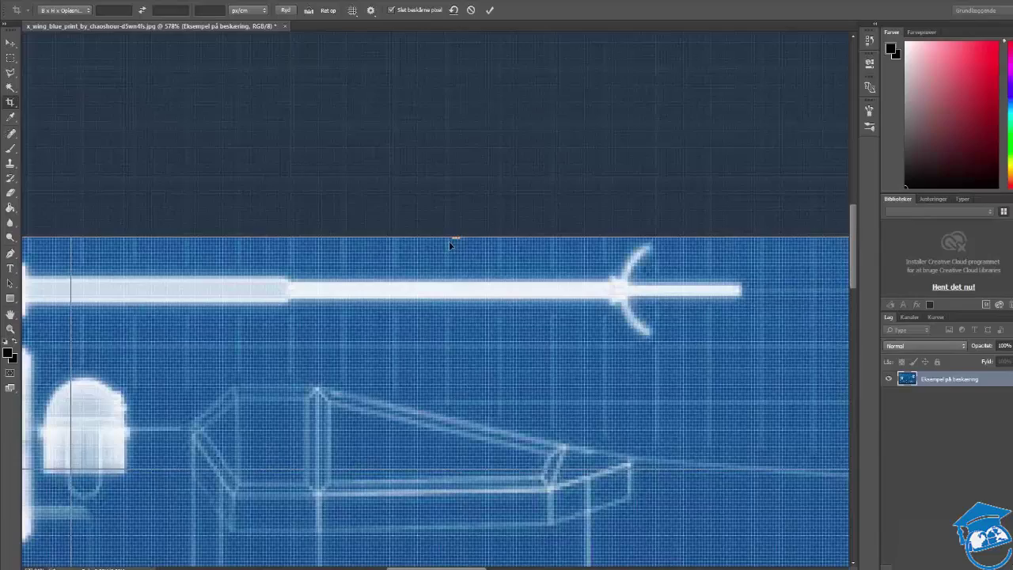
left_click_drag(451, 240, 455, 237)
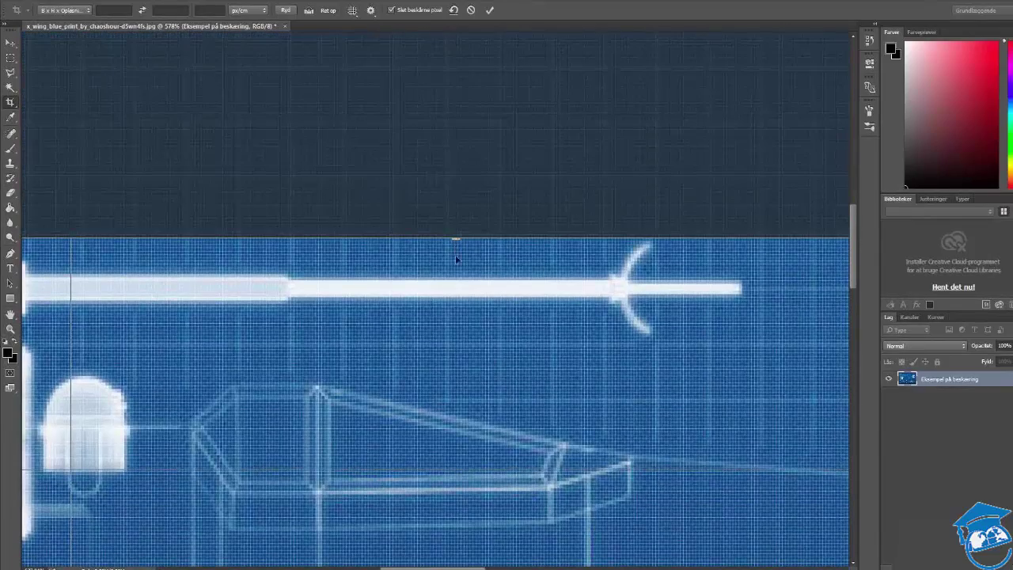
scroll(474, 297, "down", 8, "alt")
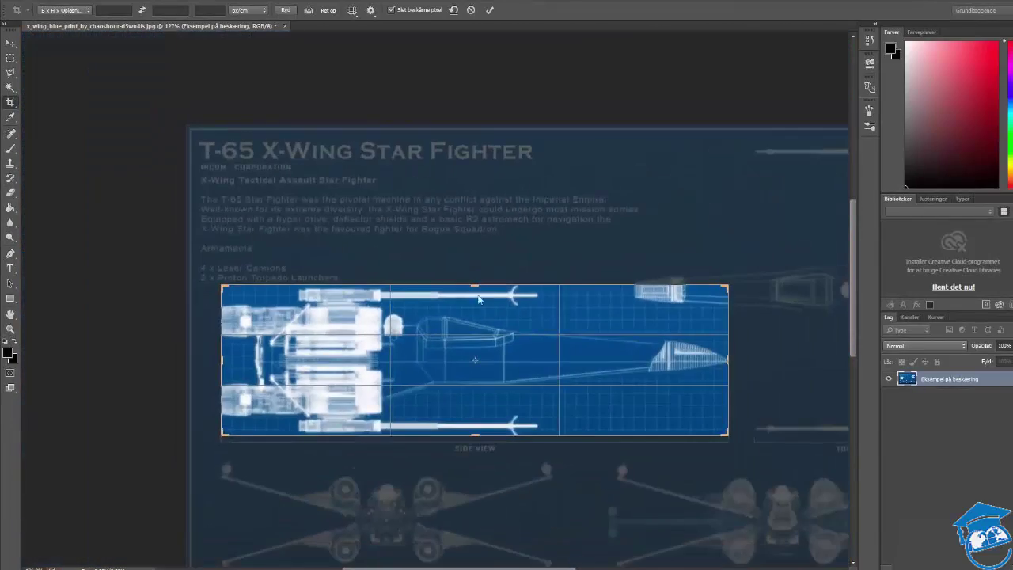
left_click_drag(593, 373, 483, 322)
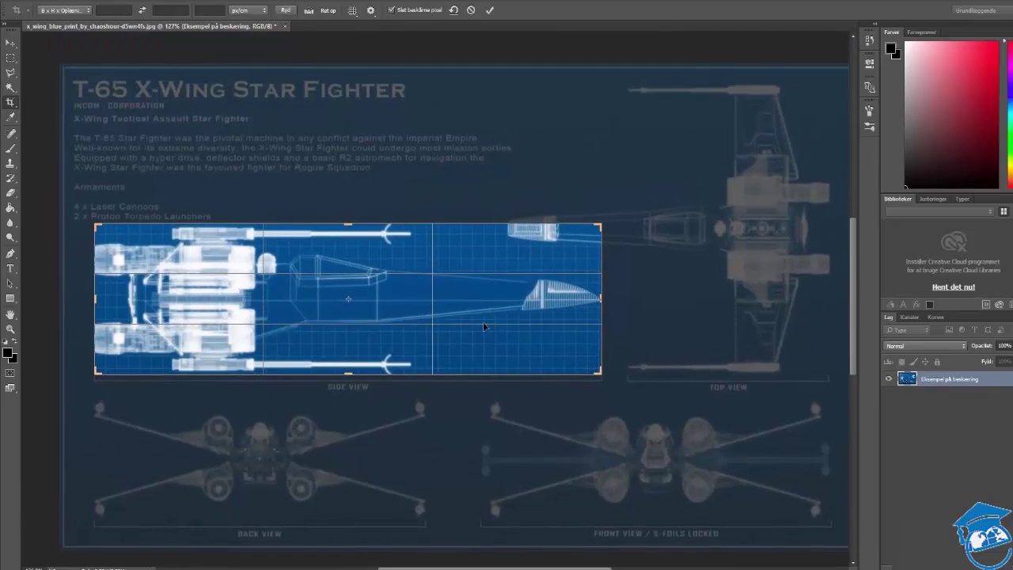
key("Return")
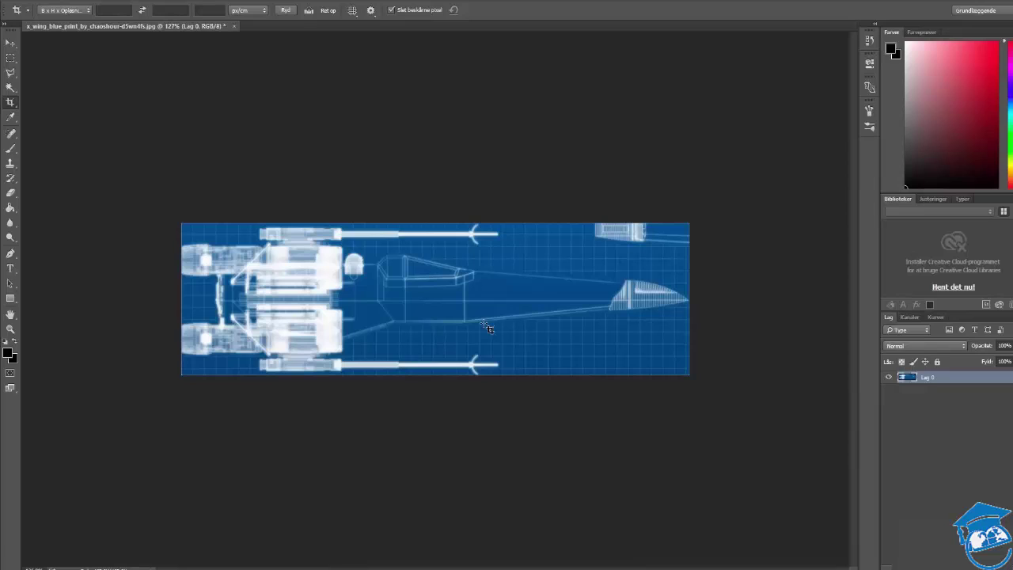
Select the entire cropped side view and copy it.
key("v")
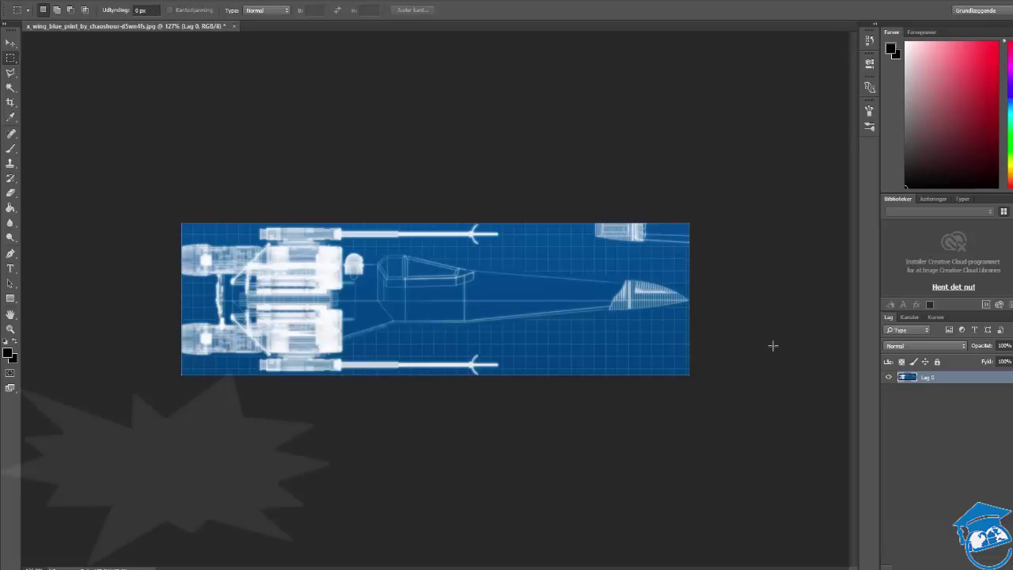
key("ctrl+a")
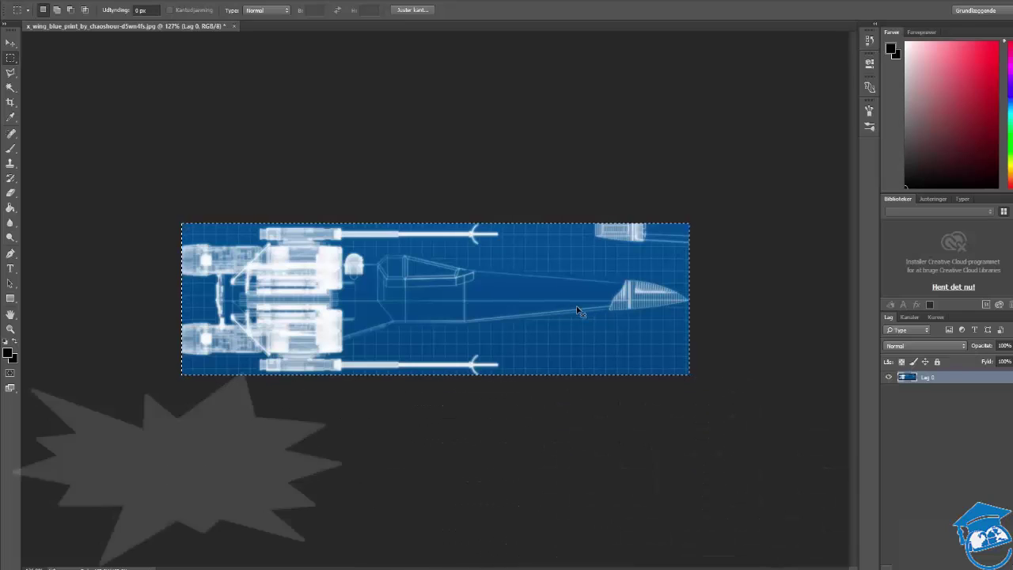
key("ctrl+c")
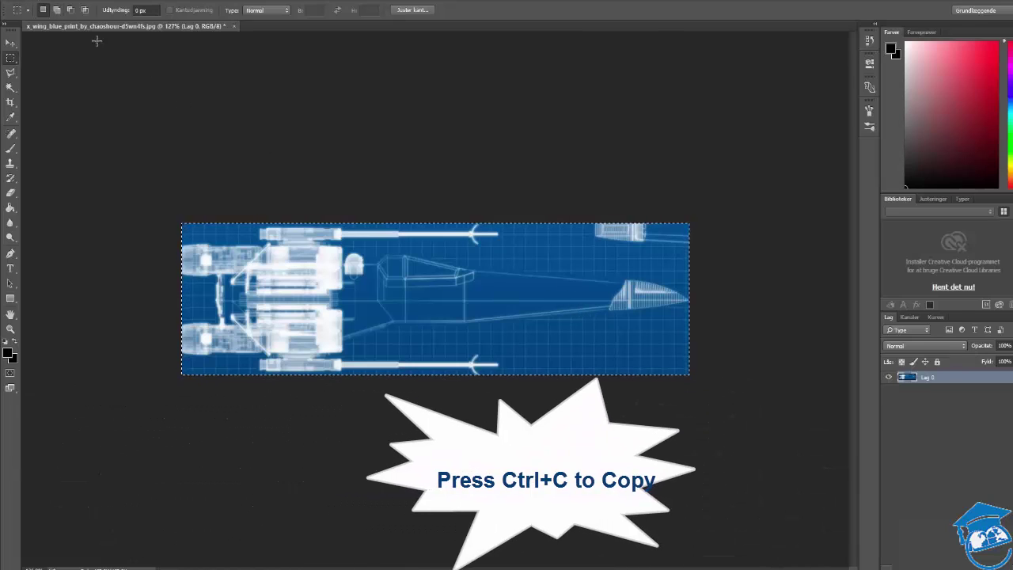
Create a new 749 × 211 pixel document using the clipboard document type and paste the side view into it.
left_click(35, 1)
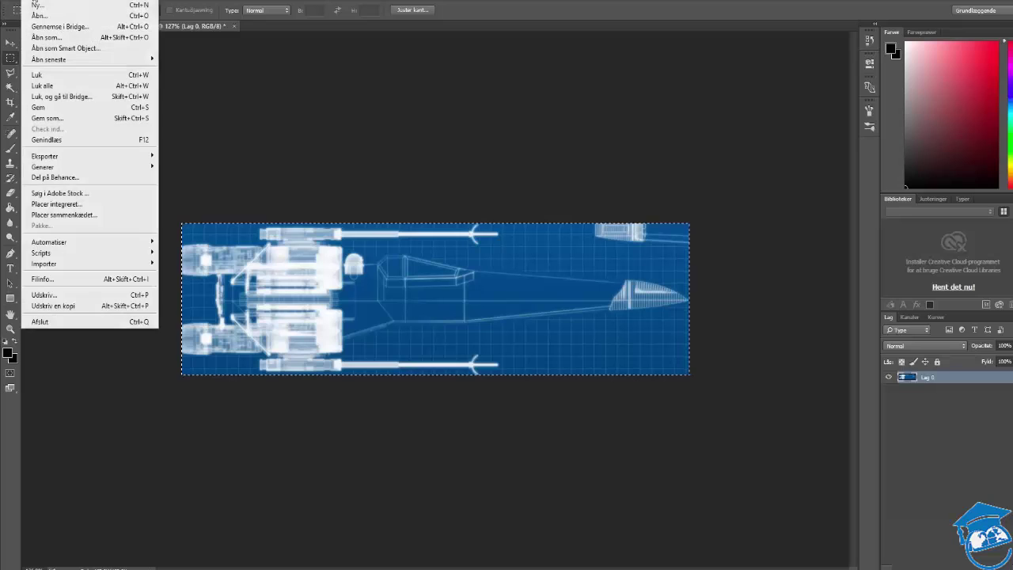
left_click(37, 5)
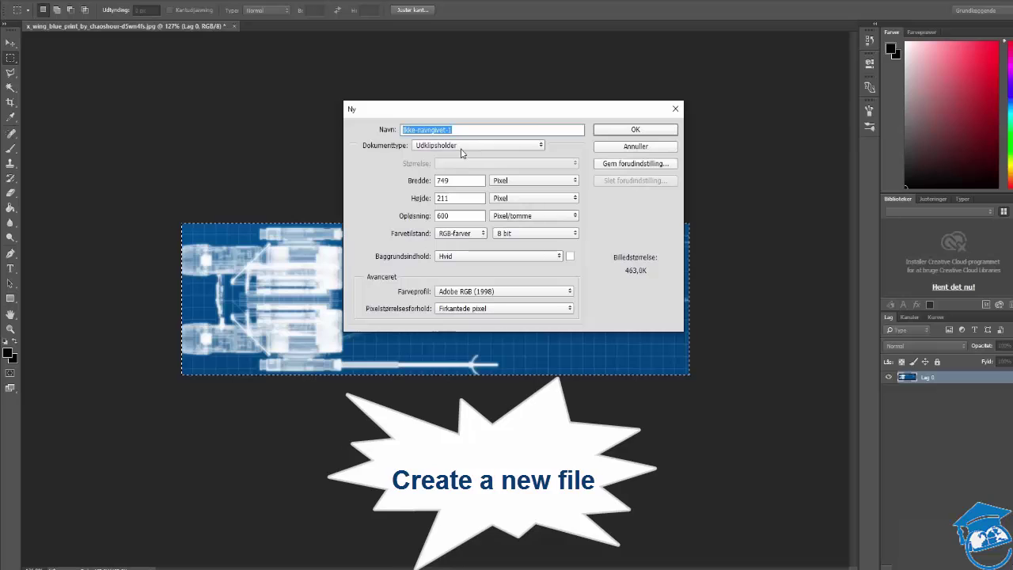
left_click(604, 131)
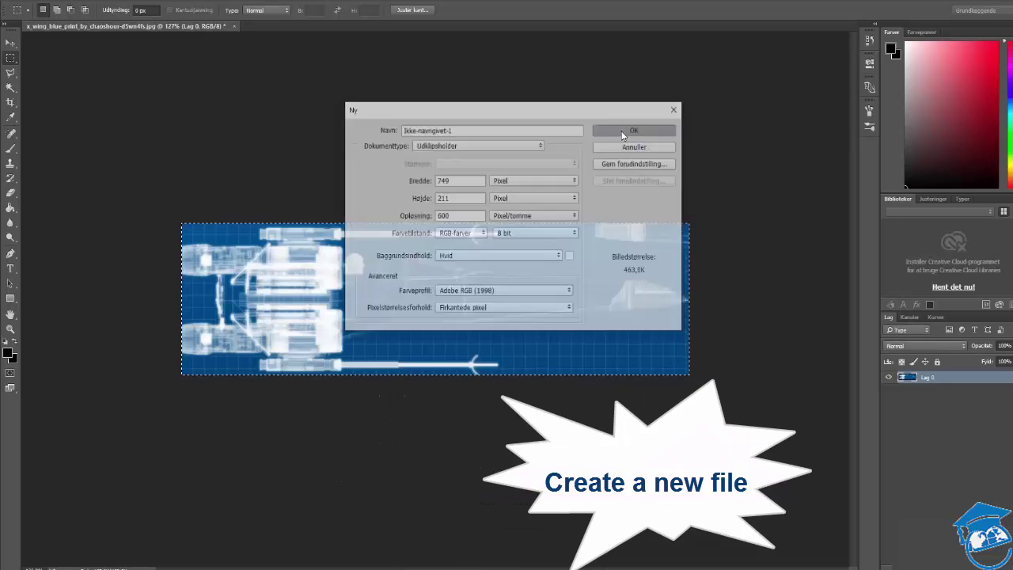
key("ctrl+v")
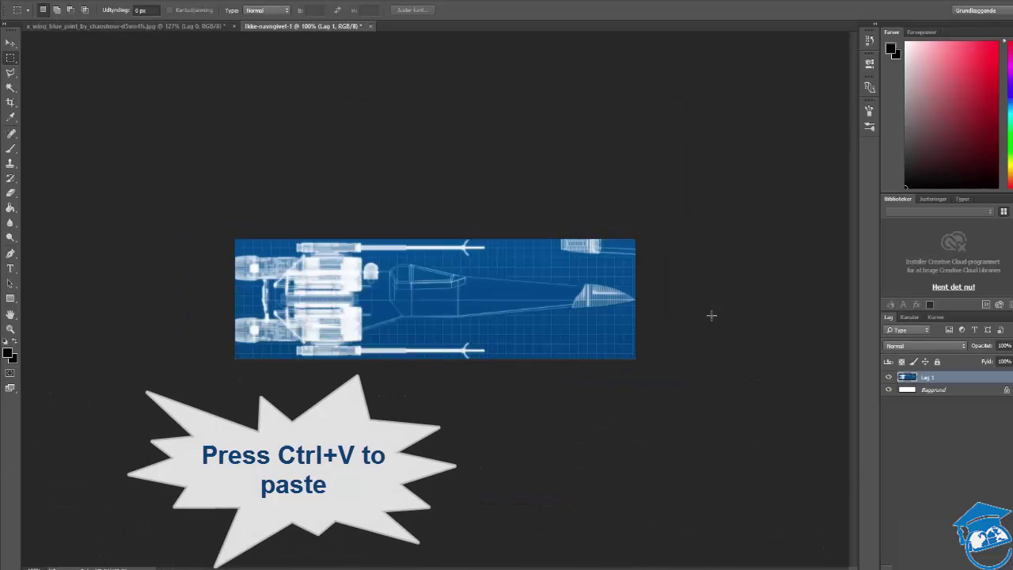
key("v")
Unlock the white background layer in the new document and delete it.
left_click(927, 433)
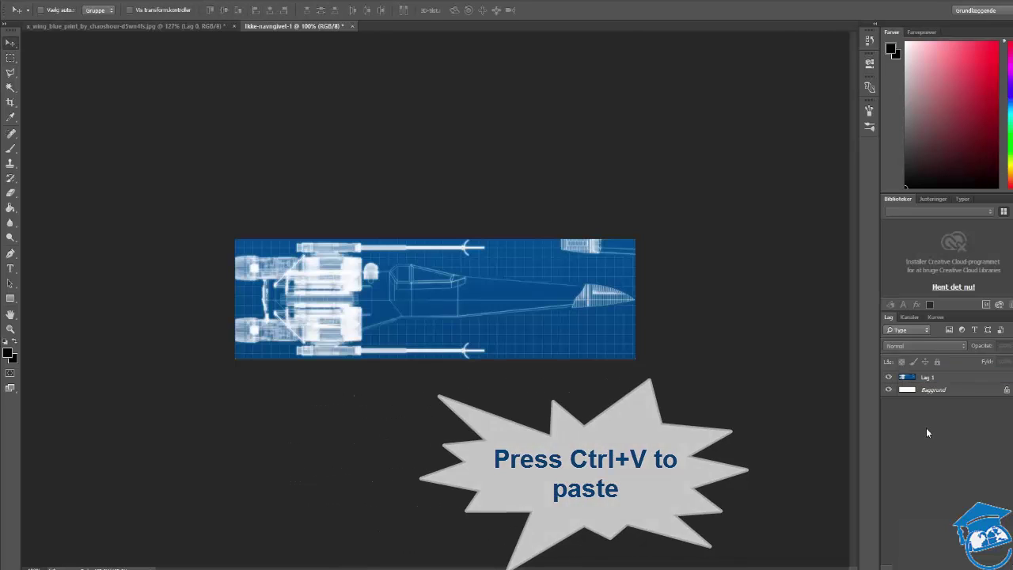
left_click(1005, 391)
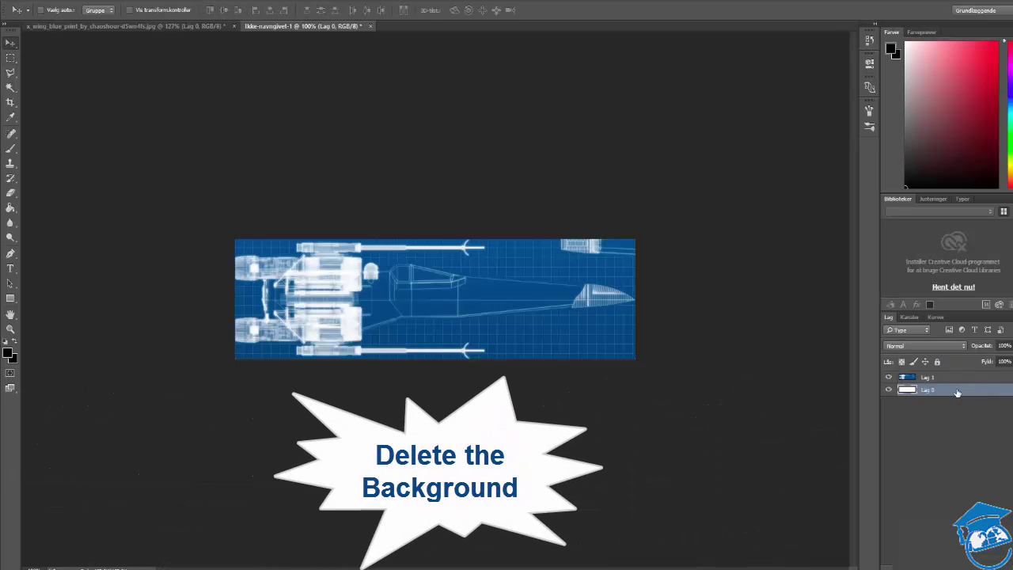
key("Delete")
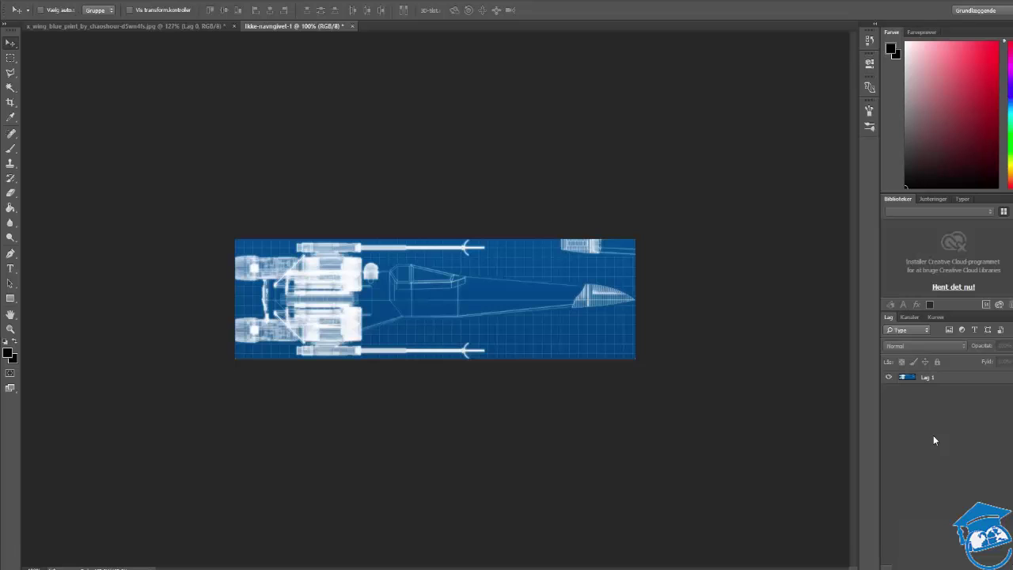
Compare the two open documents and return to the original blueprint document.
left_click(203, 26)
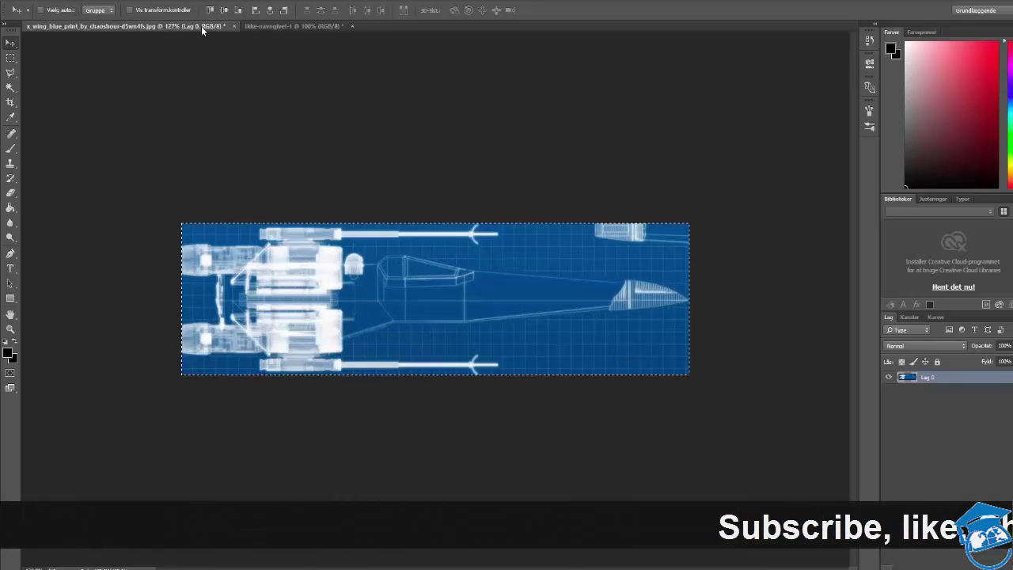
left_click(307, 27)
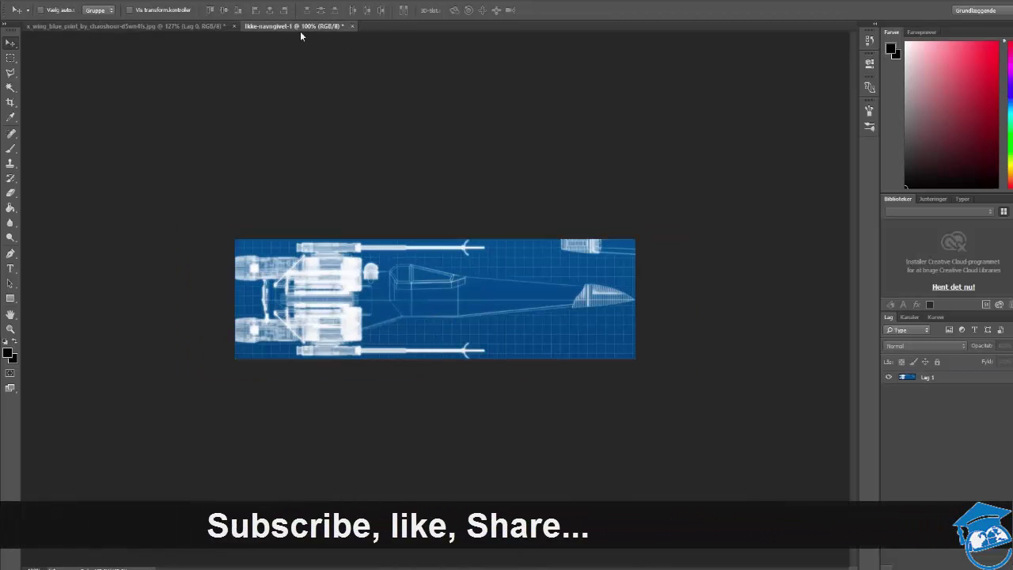
left_click(212, 27)
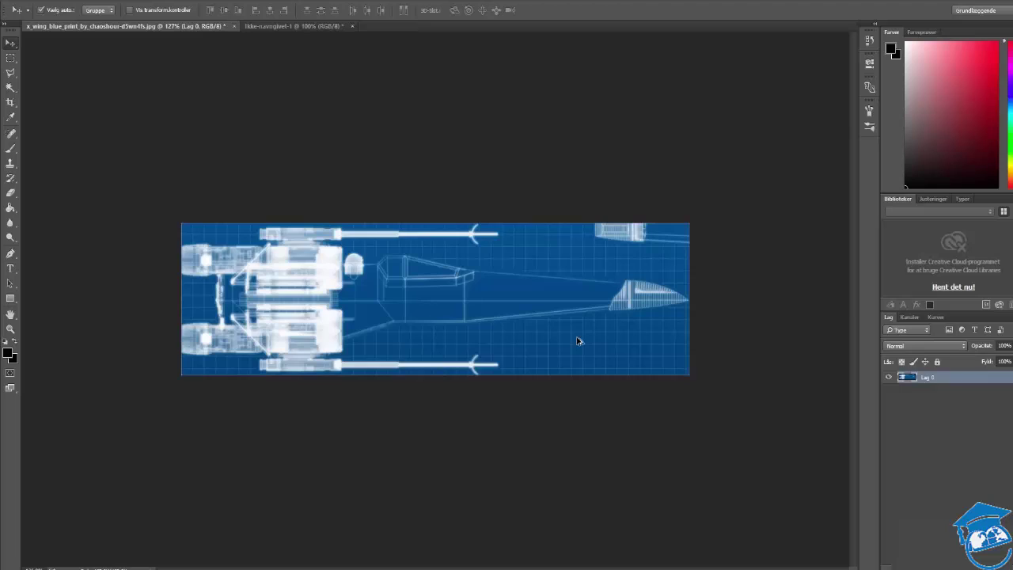
Undo the side view crop and roughly frame the top view with the Crop tool.
key("ctrl+z")
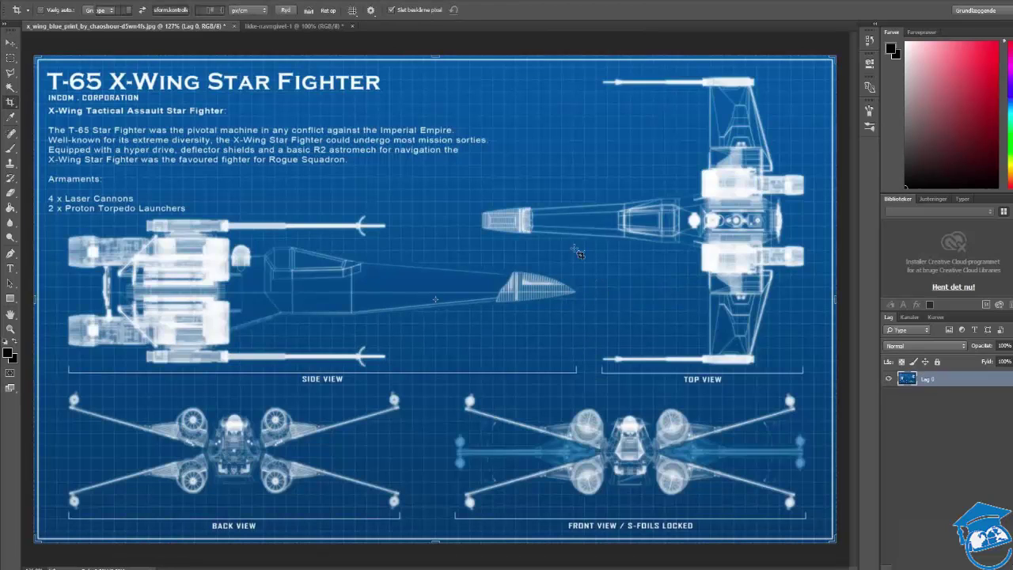
right_click(148, 486)
left_click(32, 538)
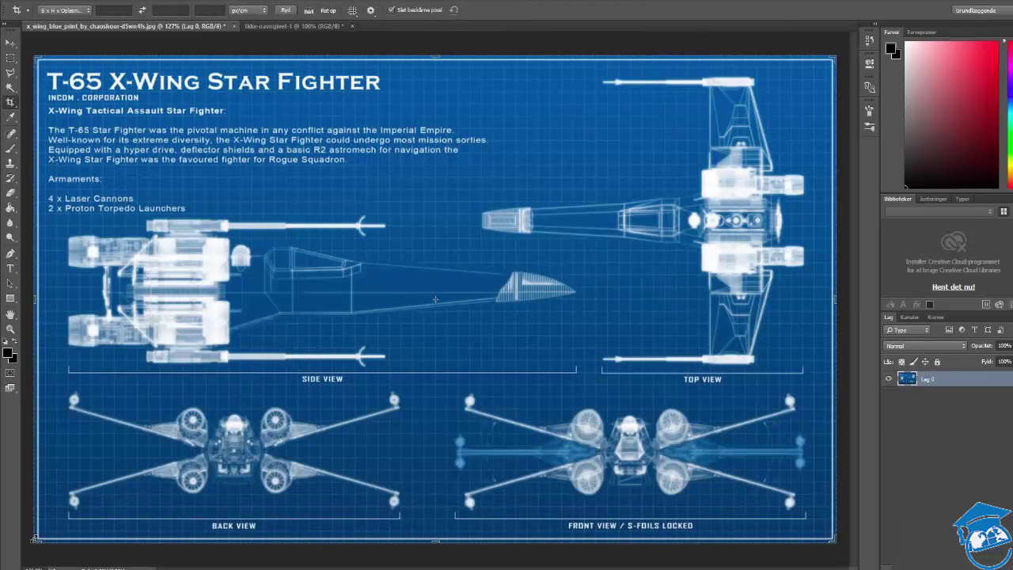
left_click_drag(36, 539, 258, 457)
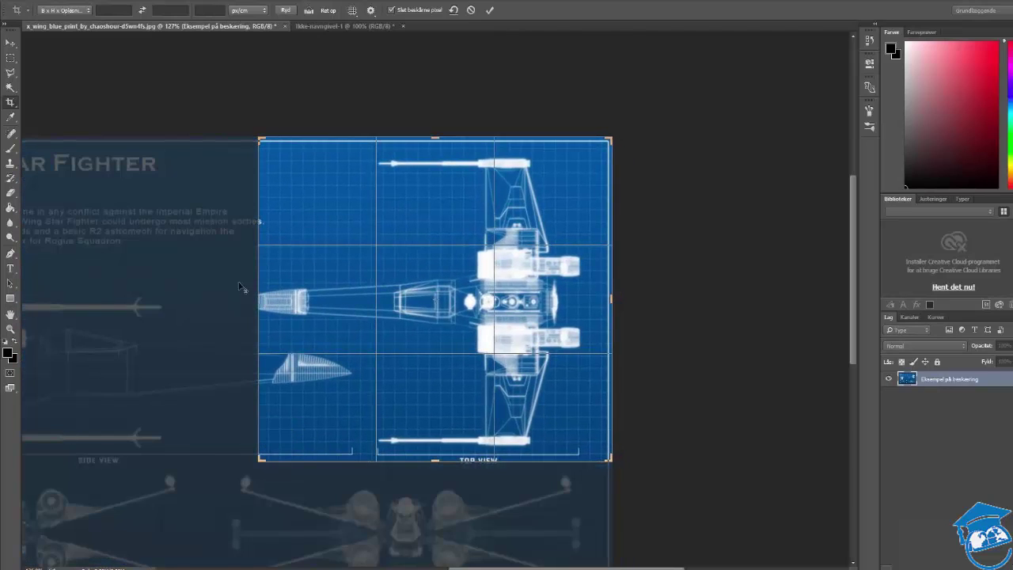
Tighten the crop frame to the outer edges of both wing cannons and the rear ends of the engines in the top view.
scroll(240, 288, "up", 3, "alt")
scroll(576, 123, "up", 3, "alt")
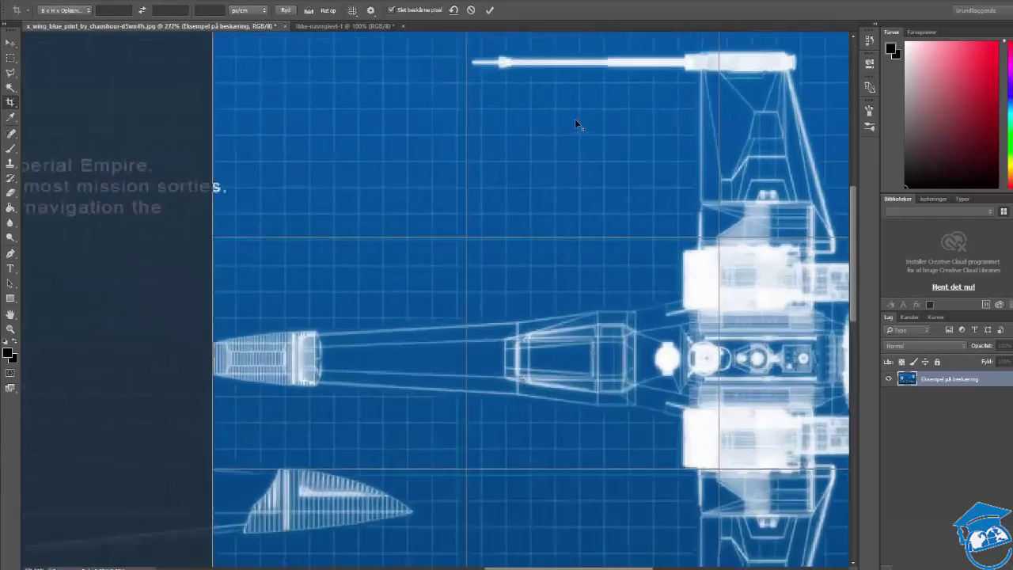
key("ctrl+z")
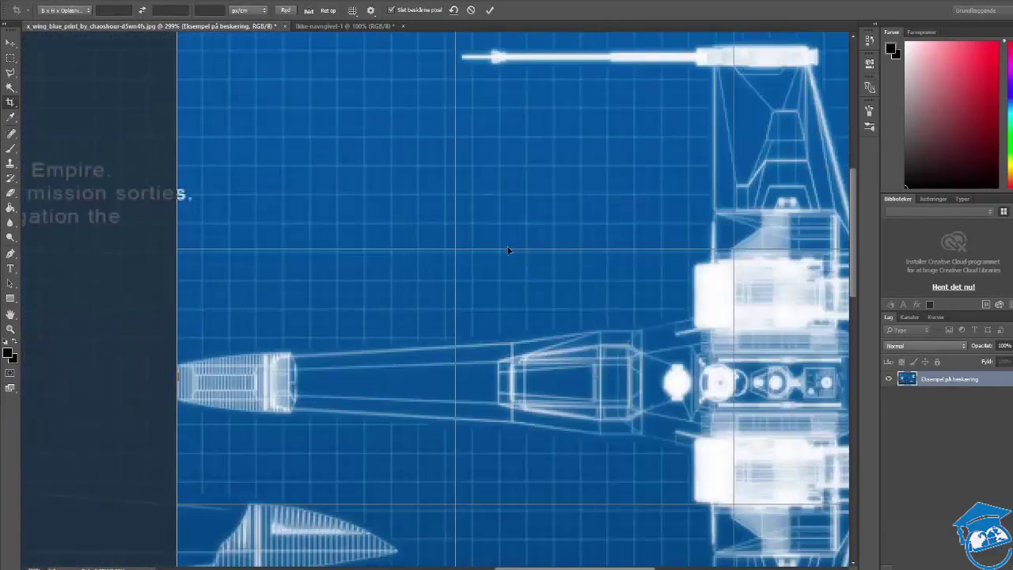
left_click_drag(544, 180, 392, 396)
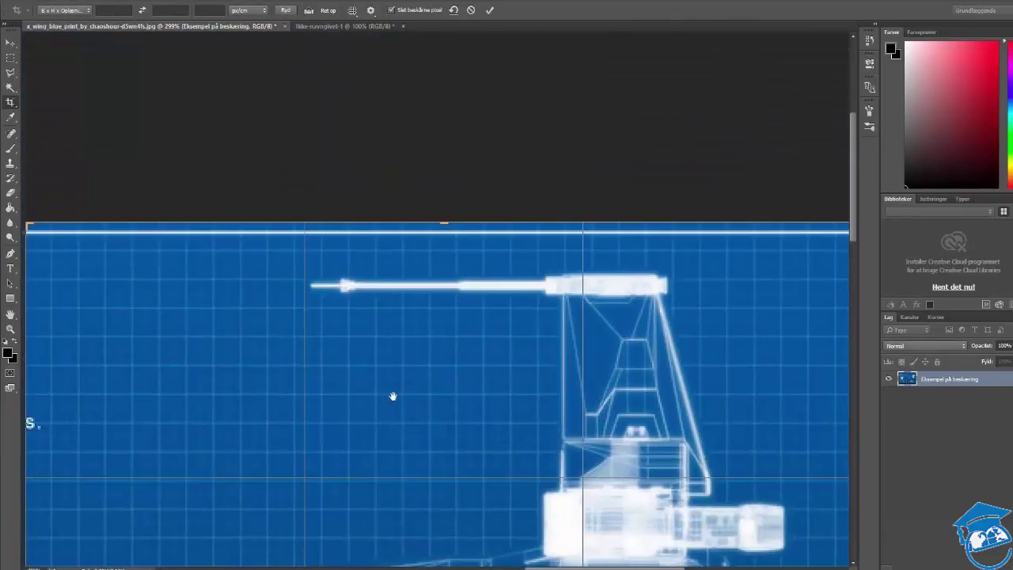
left_click_drag(445, 220, 443, 248)
left_click_drag(551, 415, 466, 461)
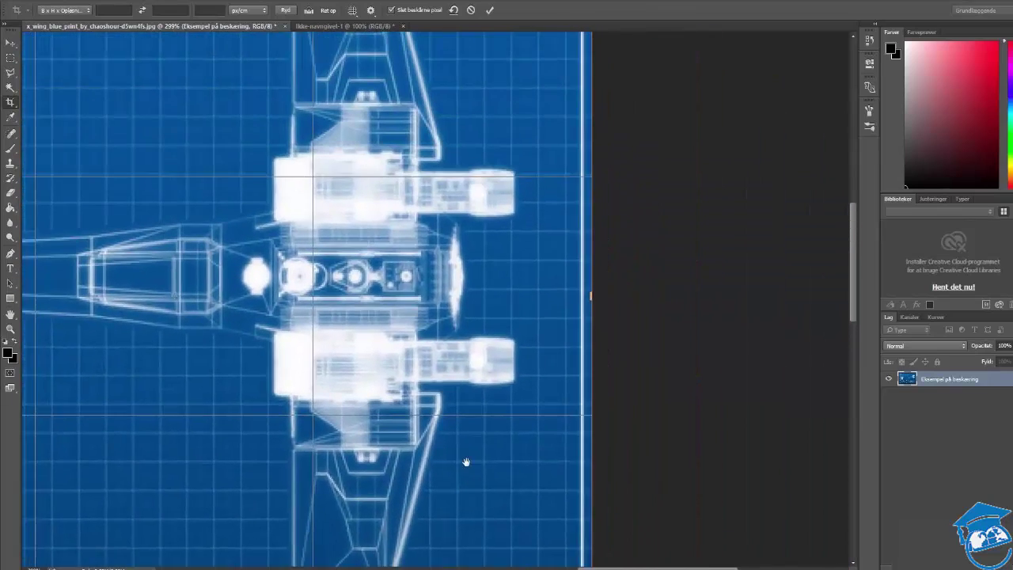
left_click_drag(610, 364, 570, 358)
left_click_drag(398, 433, 700, 90)
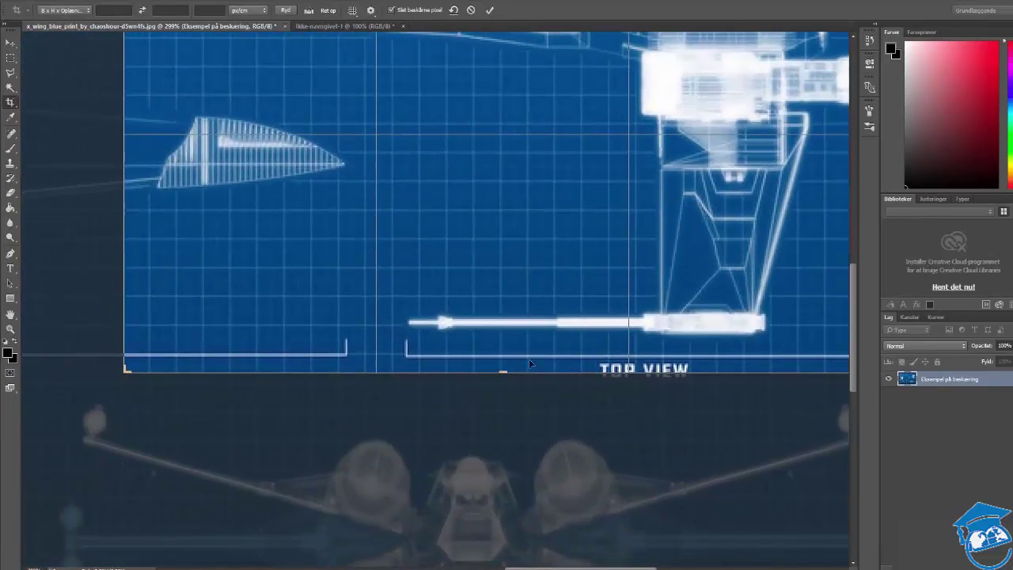
left_click_drag(502, 372, 515, 354)
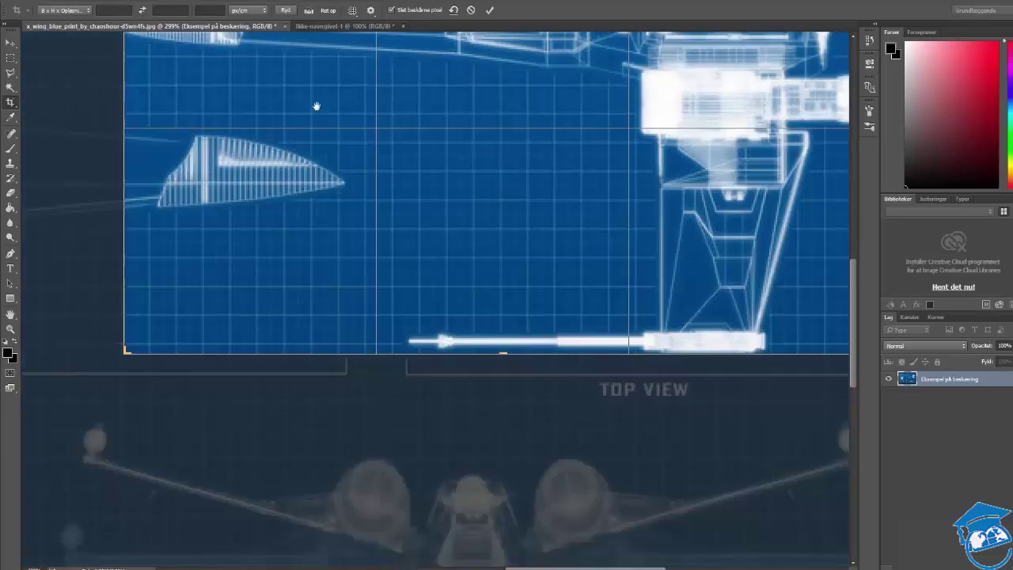
Align the front edge of the crop frame exactly with the tip of the top view's nose.
left_click_drag(314, 104, 496, 394)
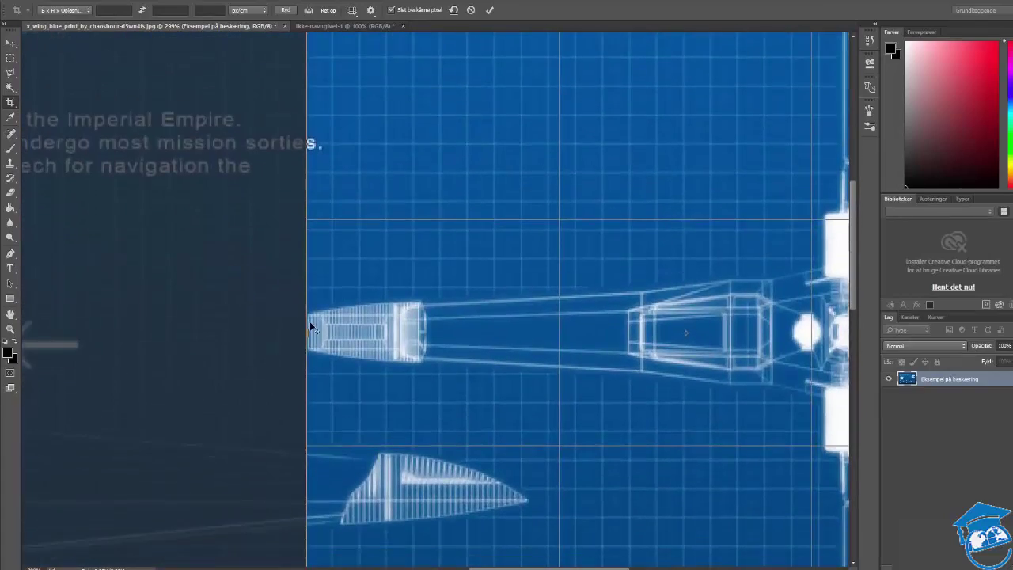
scroll(309, 321, "up", 5, "alt")
key("alt+space")
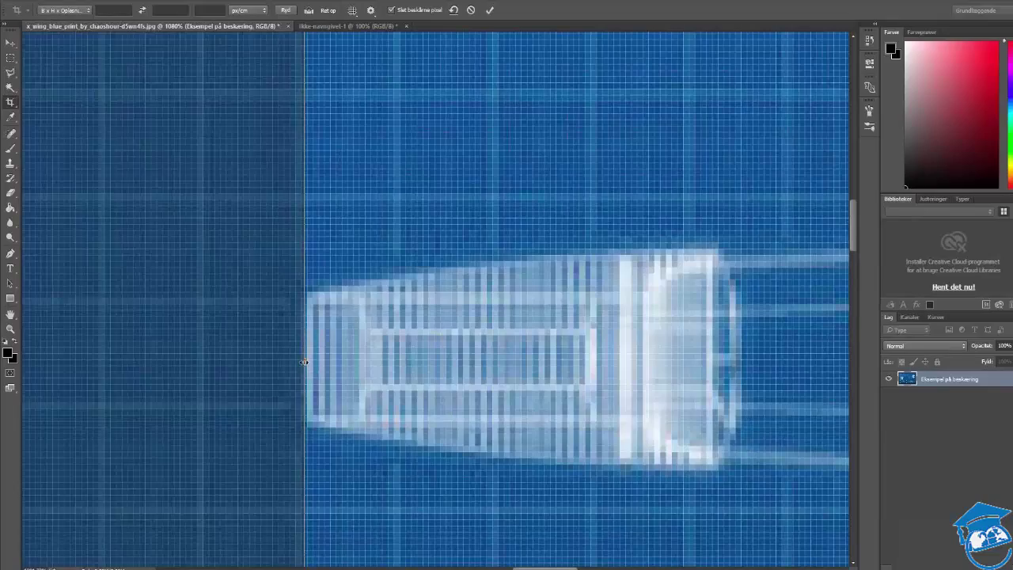
left_click_drag(305, 362, 306, 362)
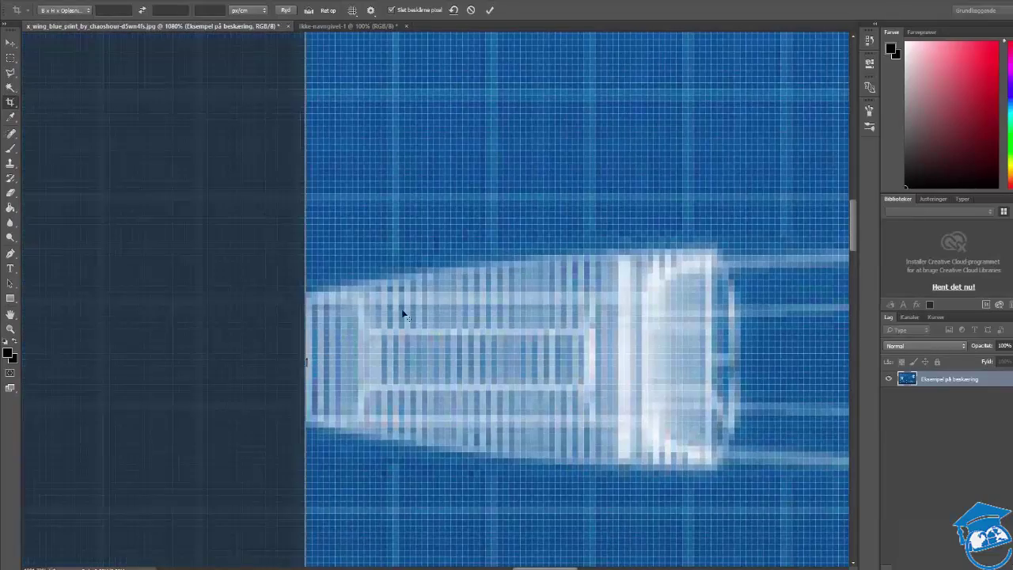
scroll(402, 315, "down", 5, "alt")
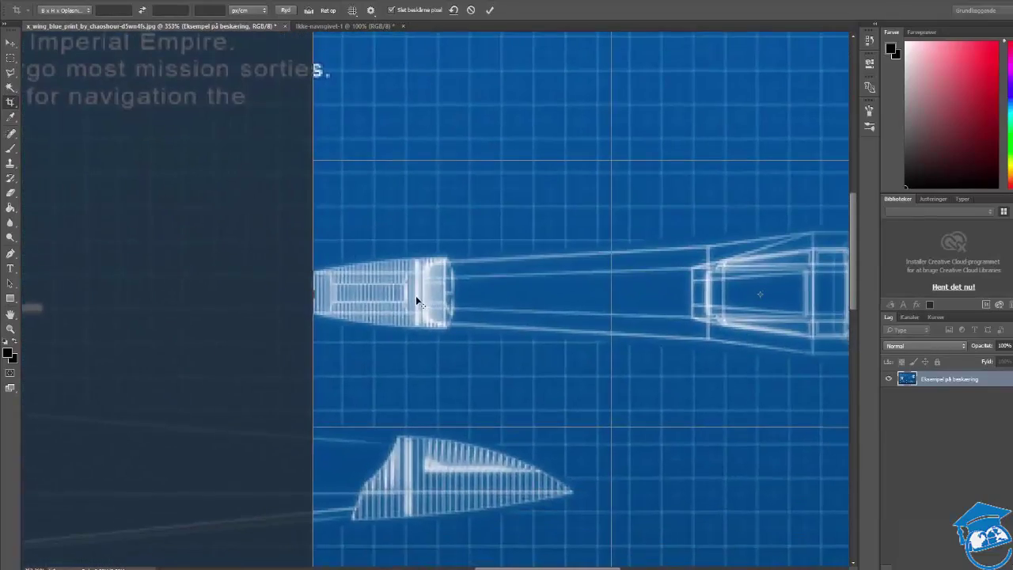
Check the crop frame's fit around the nose, engines and wing cannons of the top view.
scroll(415, 299, "up", 4, "alt")
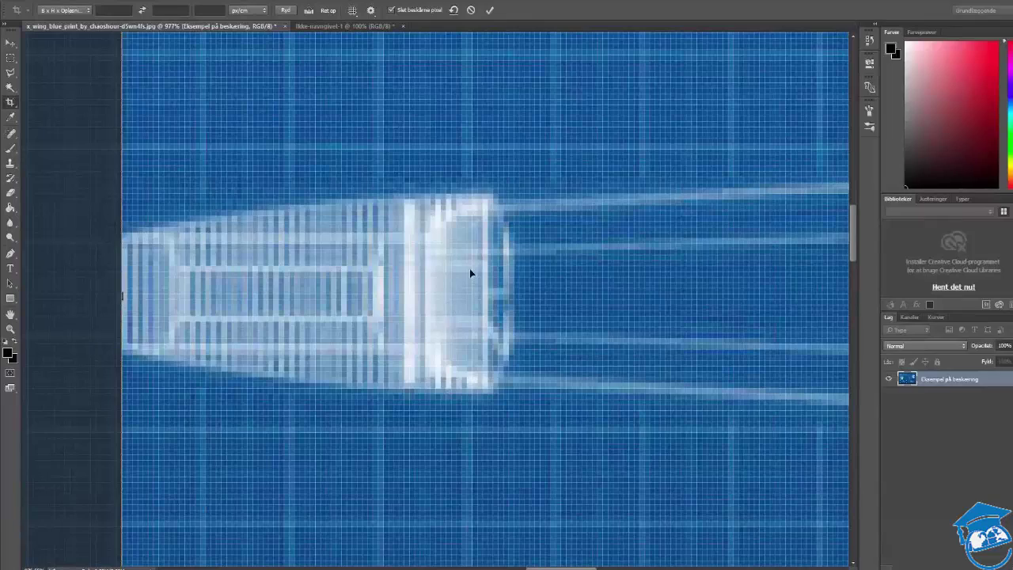
scroll(470, 271, "down", 4, "alt")
key("alt+space")
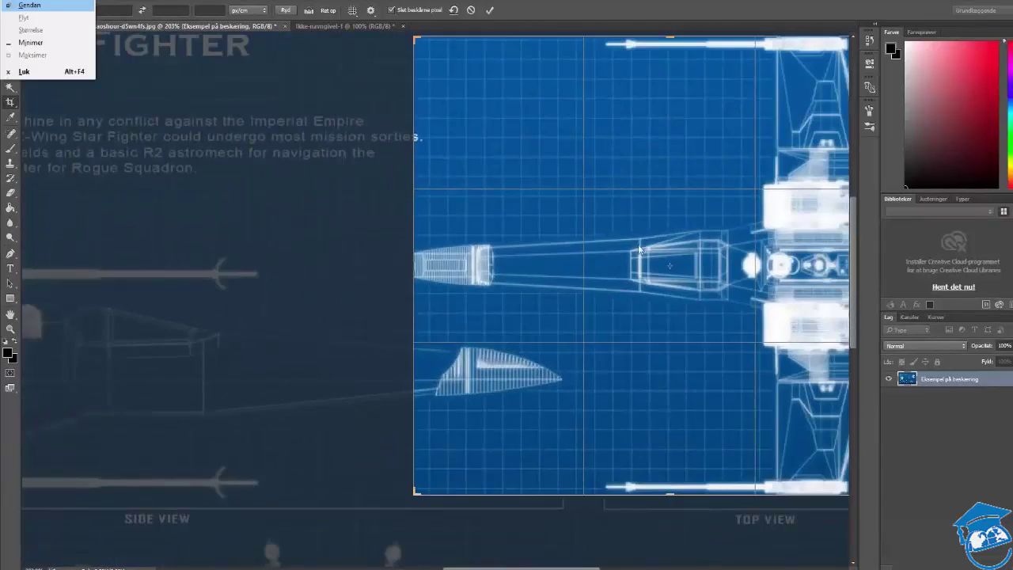
left_click_drag(641, 250, 386, 291)
scroll(577, 259, "up", 3, "alt")
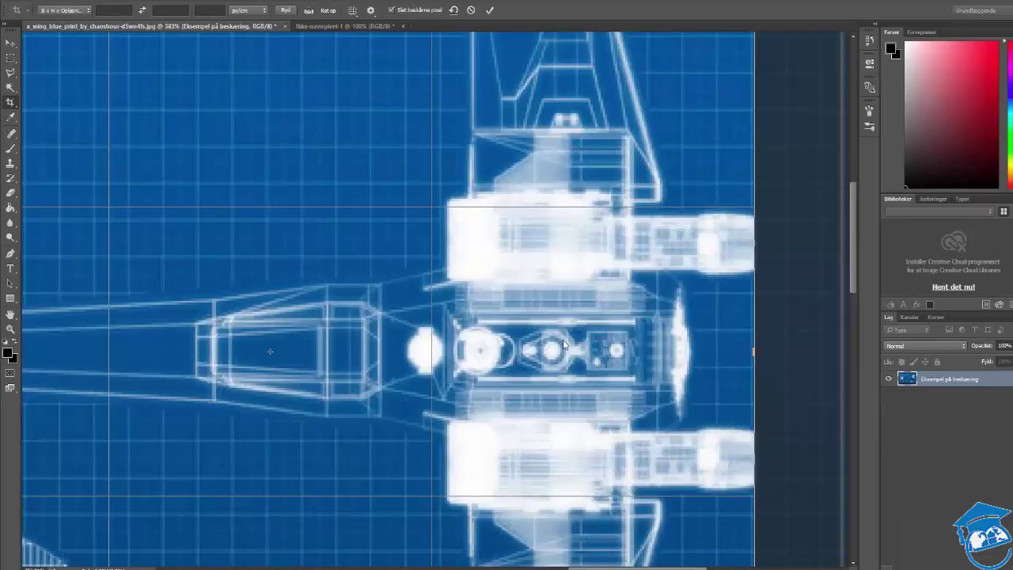
scroll(536, 326, "down", 5, "alt")
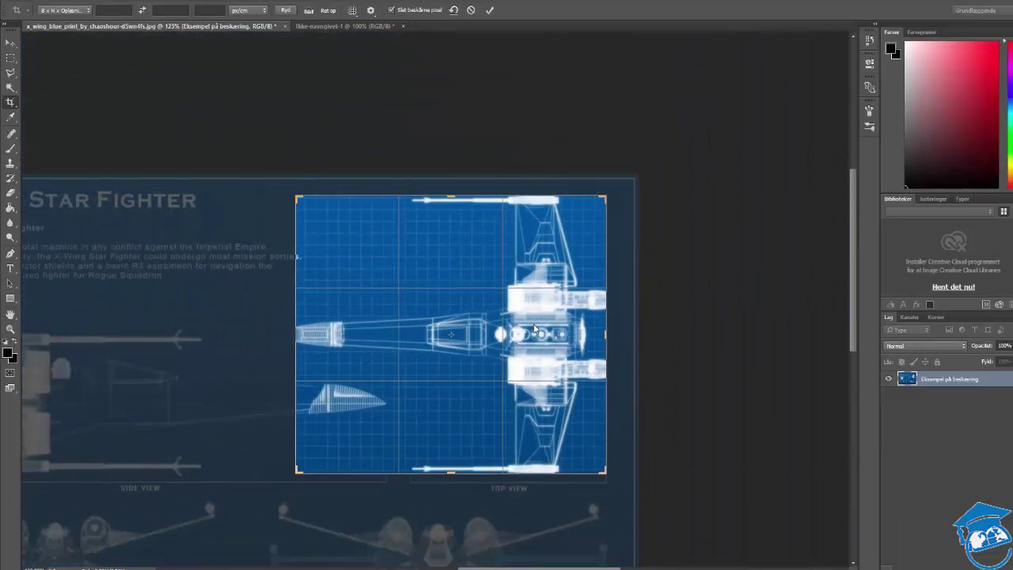
key("alt+space")
key("Escape")
left_click_drag(451, 334, 400, 312)
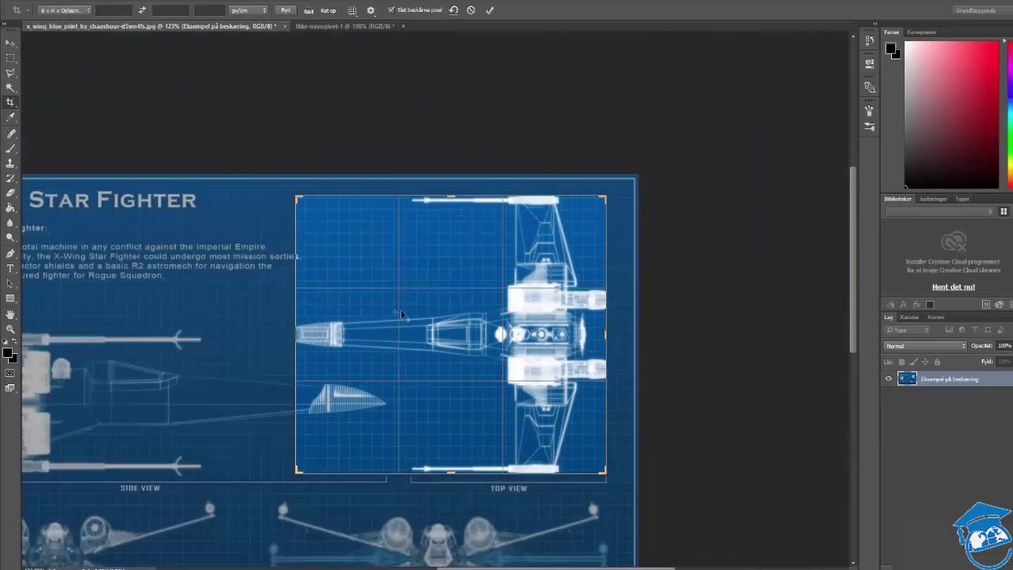
left_click_drag(453, 263, 447, 329)
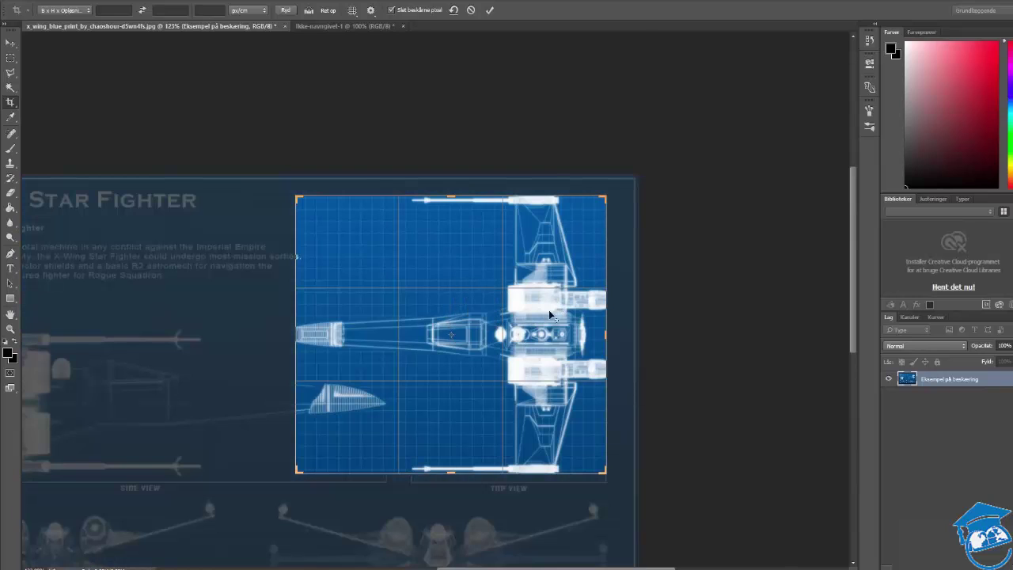
left_click_drag(528, 333, 589, 296)
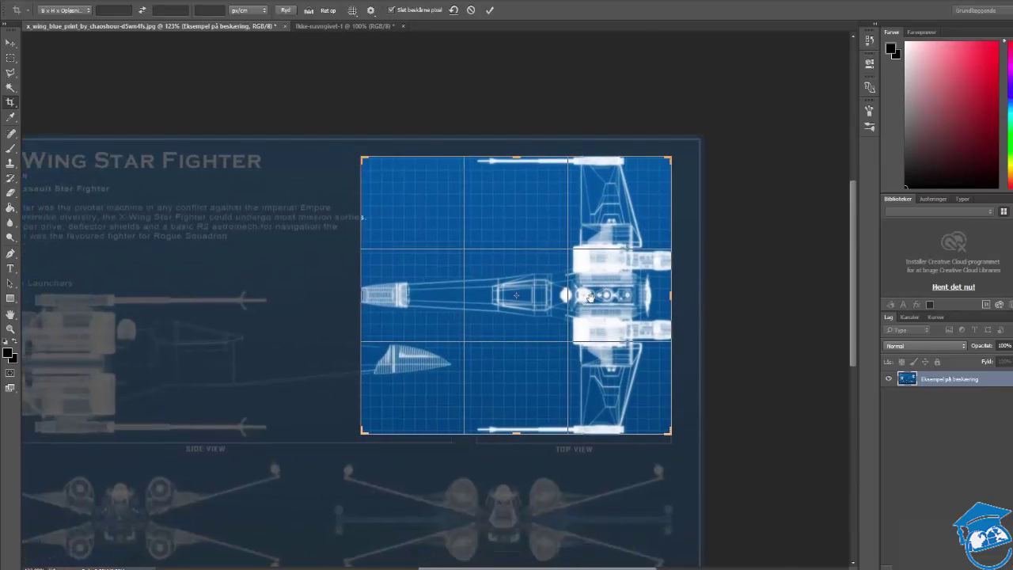
Apply the top view crop, select the entire cropped image and copy it.
left_click(491, 10)
key("ctrl+a")
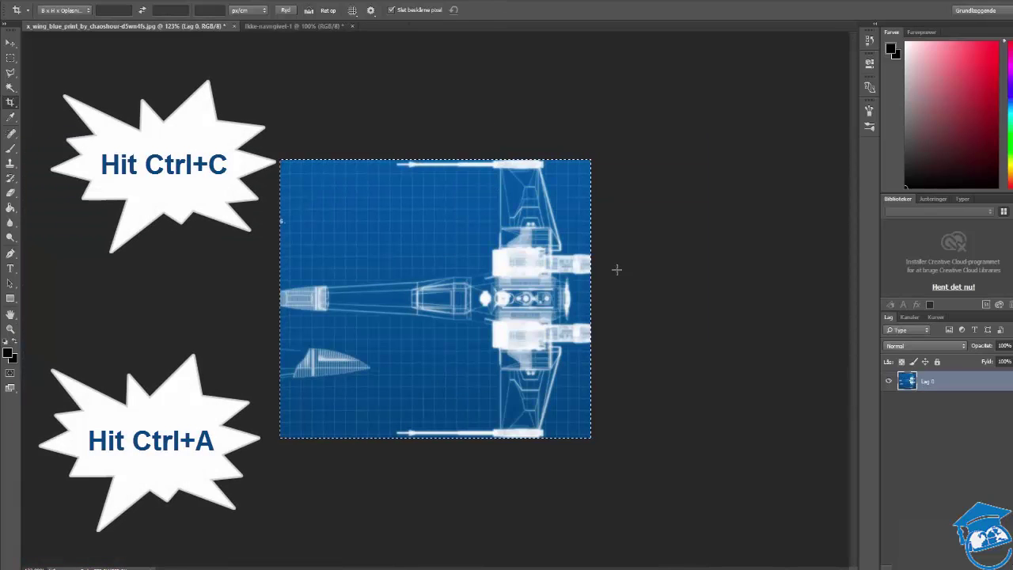
key("v")
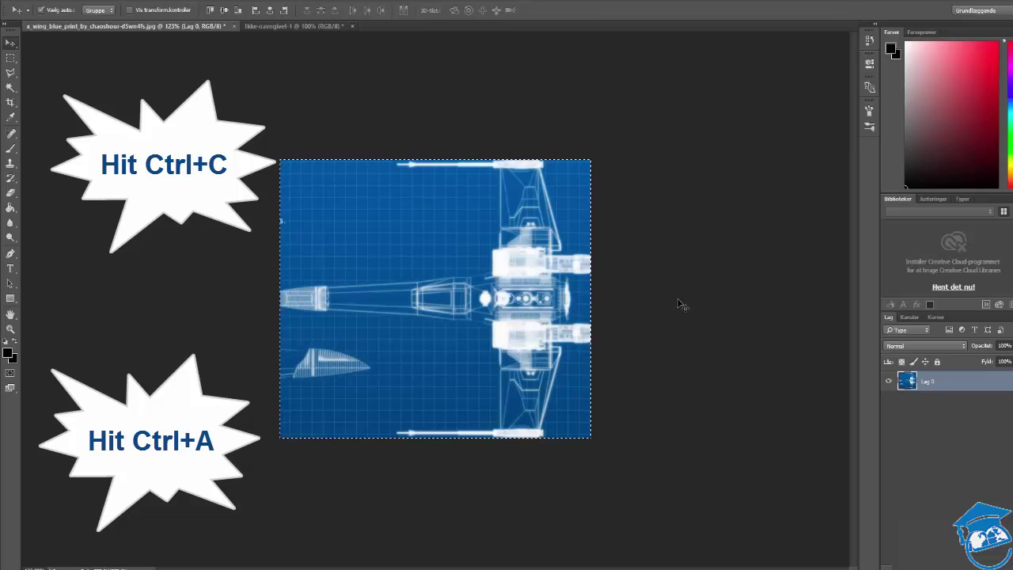
left_click(947, 456)
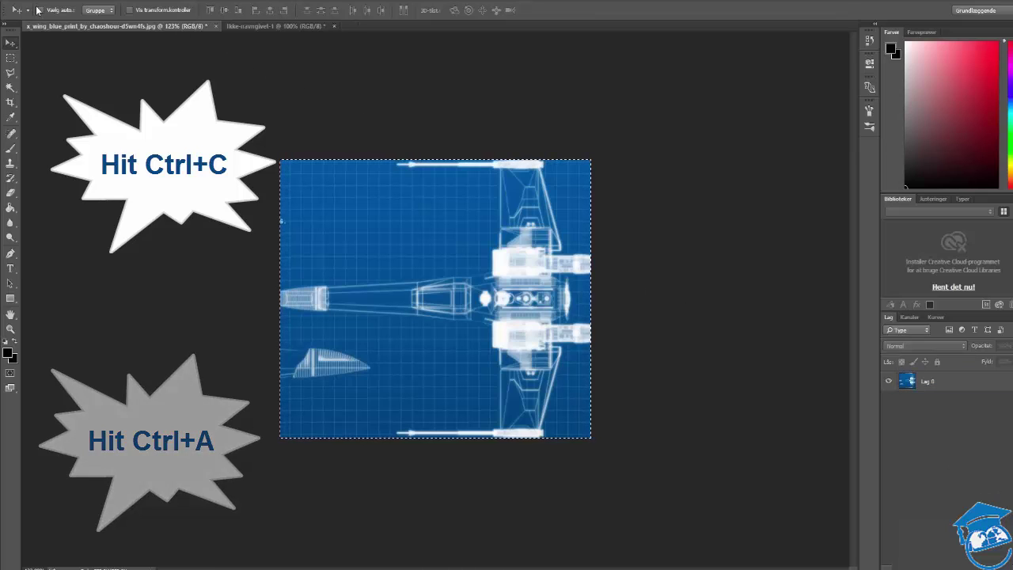
Create a new 473 × 399 pixel document using the clipboard document type and paste the top view into it.
left_click(36, 2)
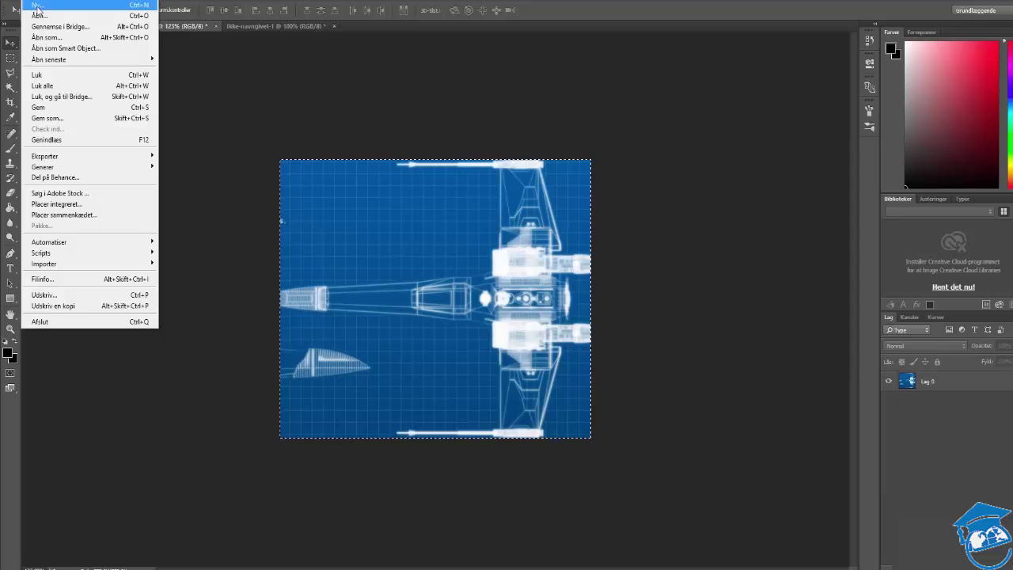
left_click(273, 27)
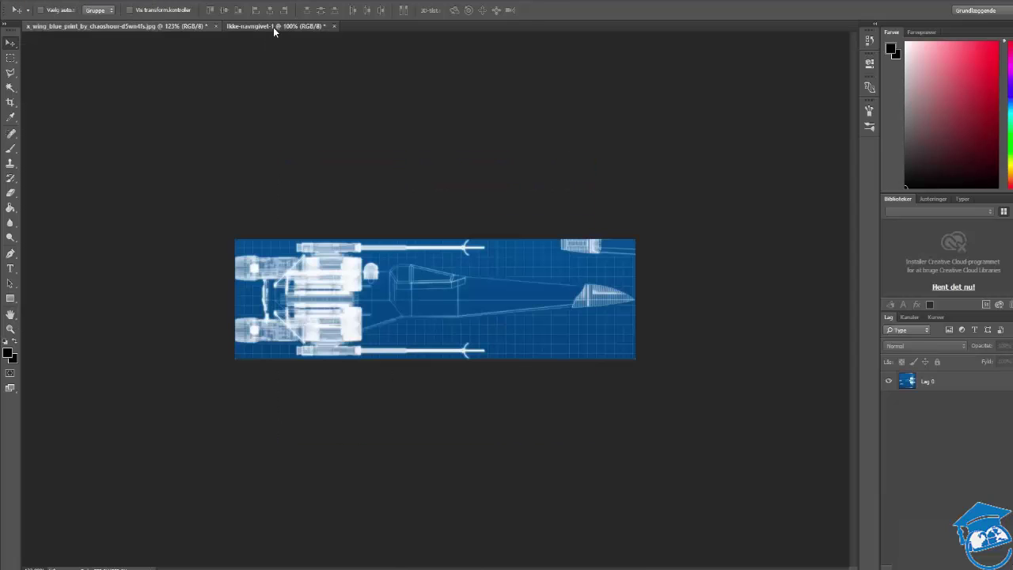
left_click(36, 2)
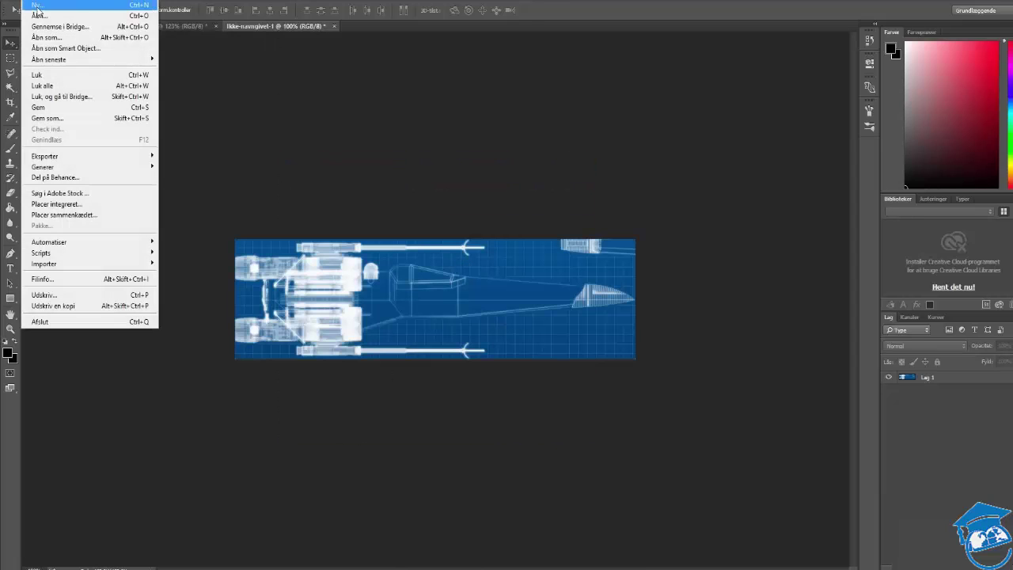
left_click(42, 6)
left_click(634, 130)
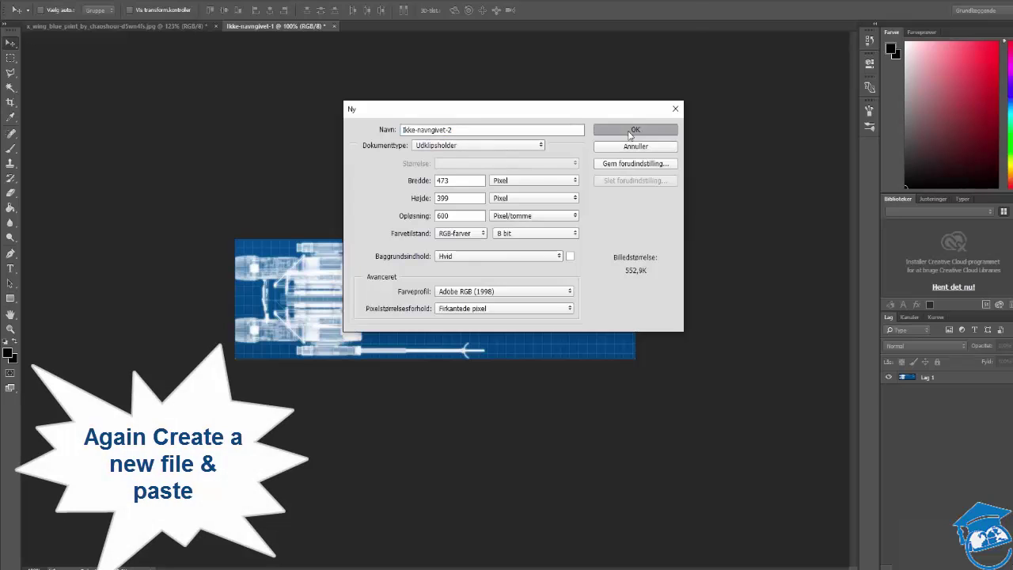
key("ctrl+v")
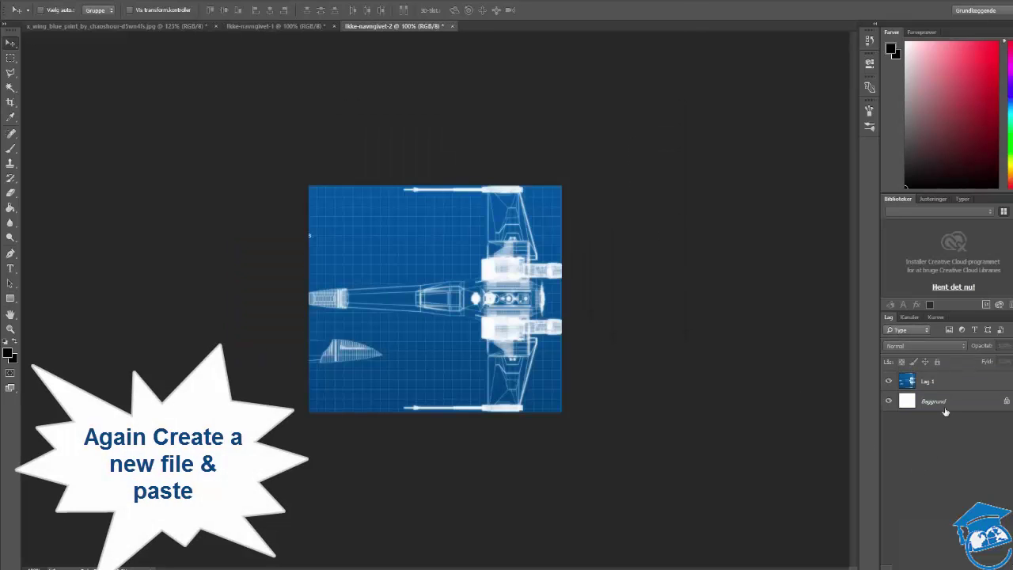
Unlock the white background layer in the top view document and delete it.
double_click(944, 405, "alt")
key("Delete")
left_click(974, 404)
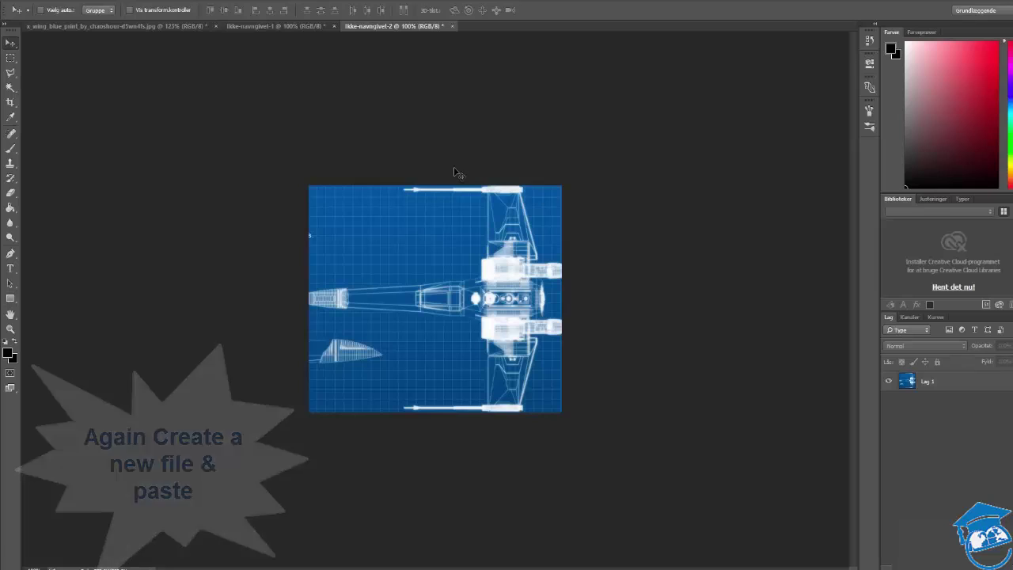
Review the side view document, return to the original blueprint document and undo the top view crop.
left_click(297, 27)
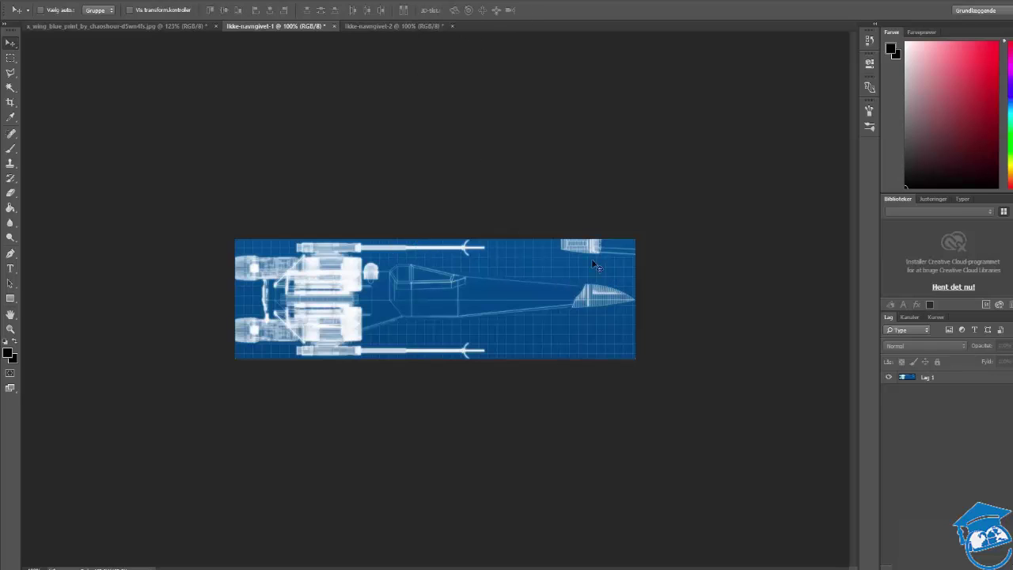
left_click(170, 28)
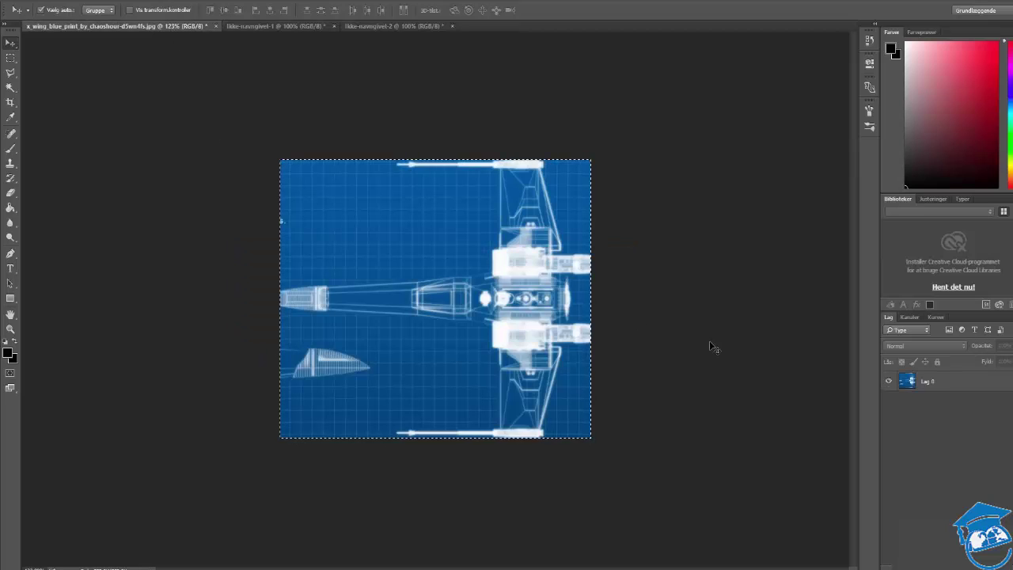
key("ctrl+z")
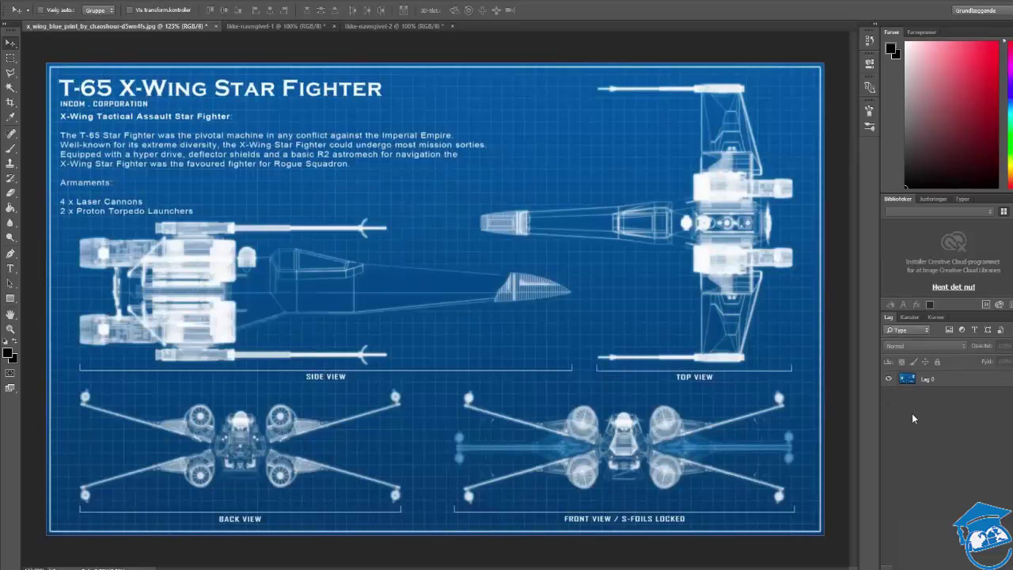
left_click(935, 381)
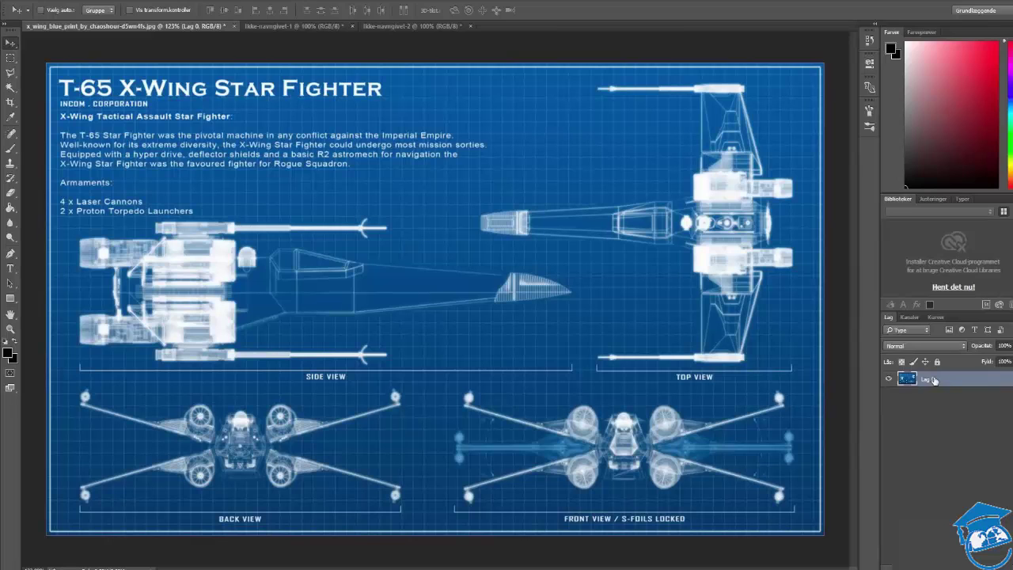
right_click(935, 380)
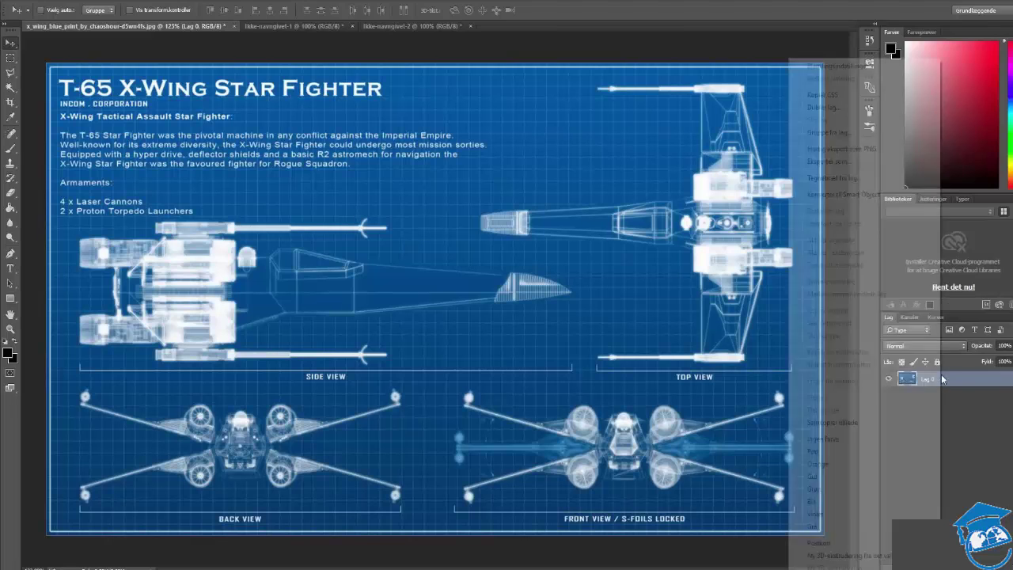
left_click(953, 383)
left_click(910, 420)
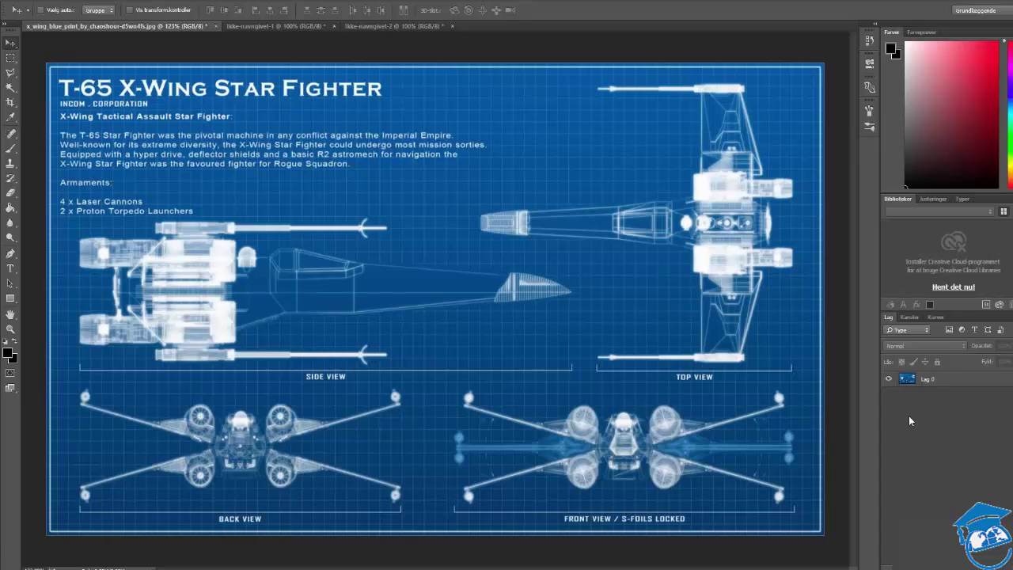
Paste the copied top view into the original blueprint document and move it over the title text in the upper-left area.
left_click(271, 26)
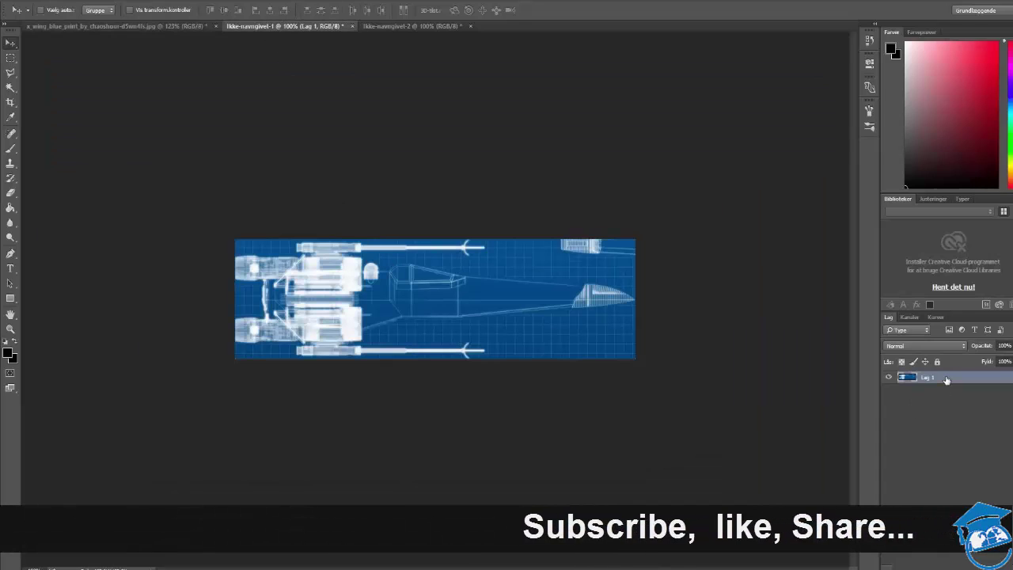
left_click(126, 27)
key("ctrl+v")
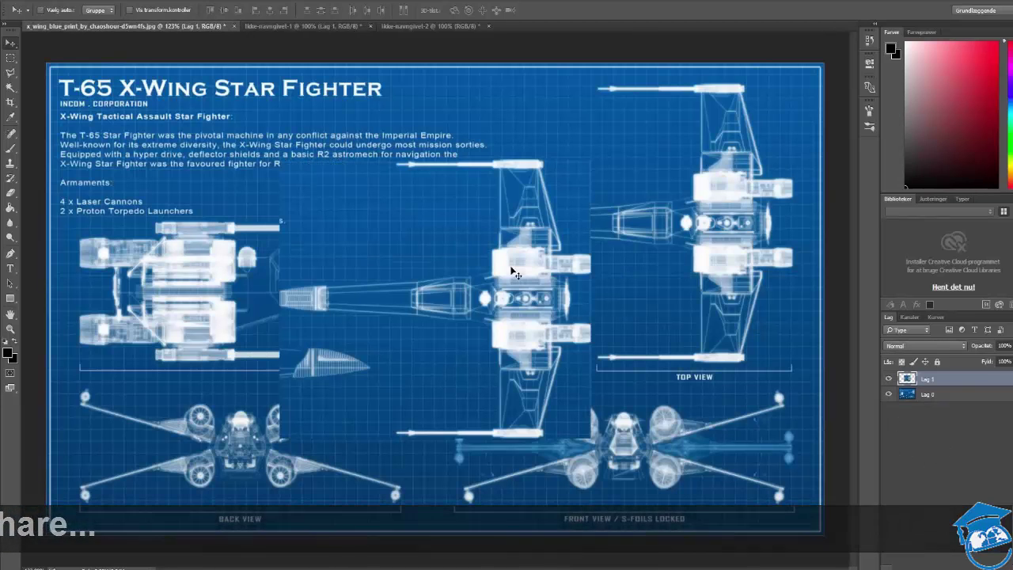
left_click_drag(508, 281, 354, 207)
Select the entire side view image in its own document and copy it.
left_click(409, 27)
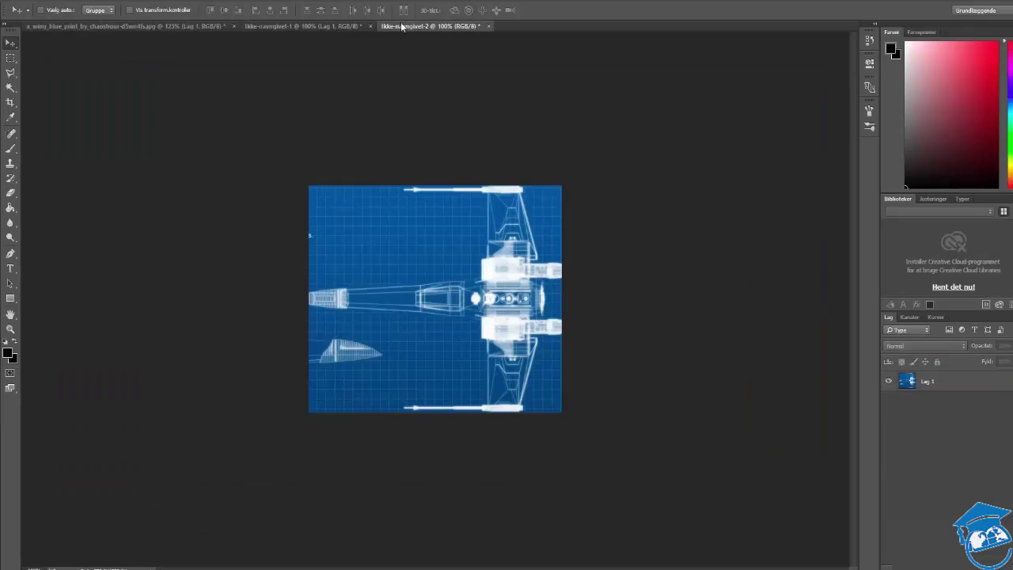
left_click(307, 26)
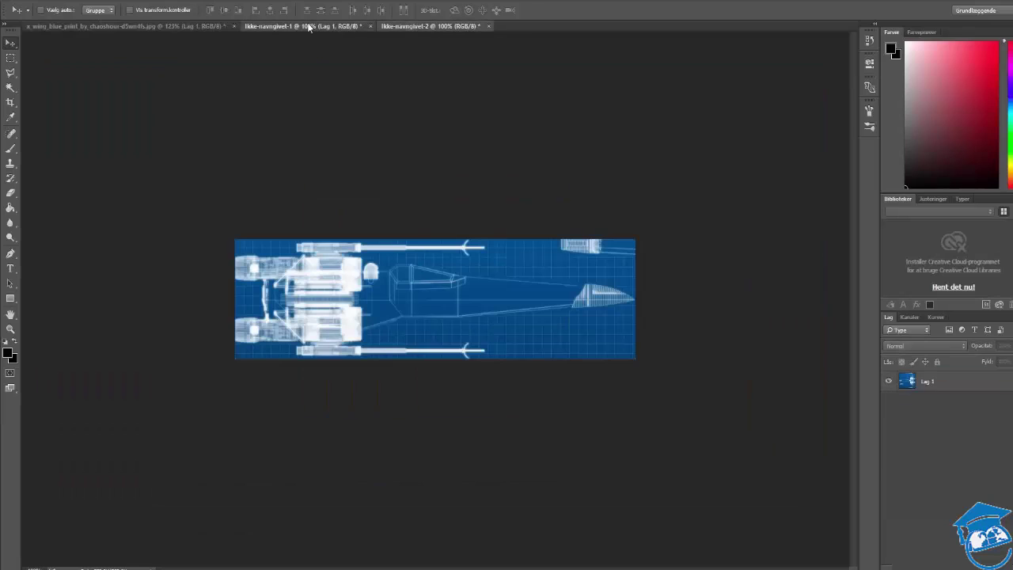
right_click(940, 384)
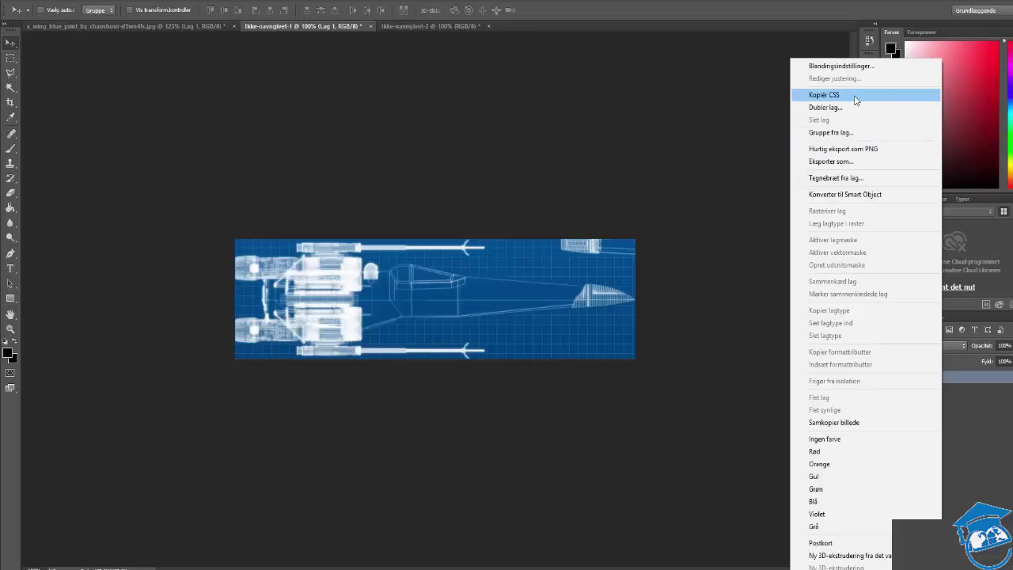
left_click(973, 439)
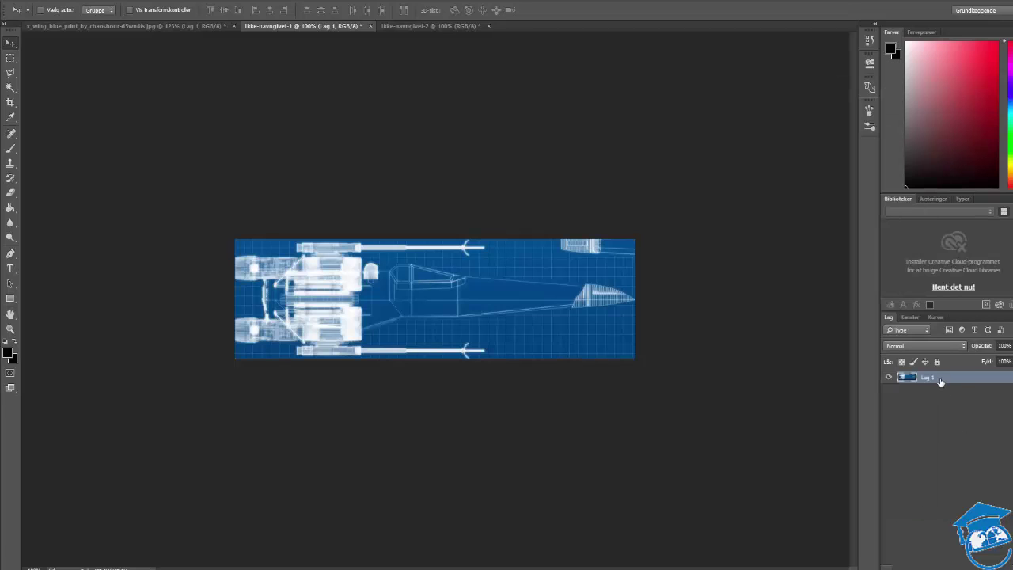
key("ctrl")
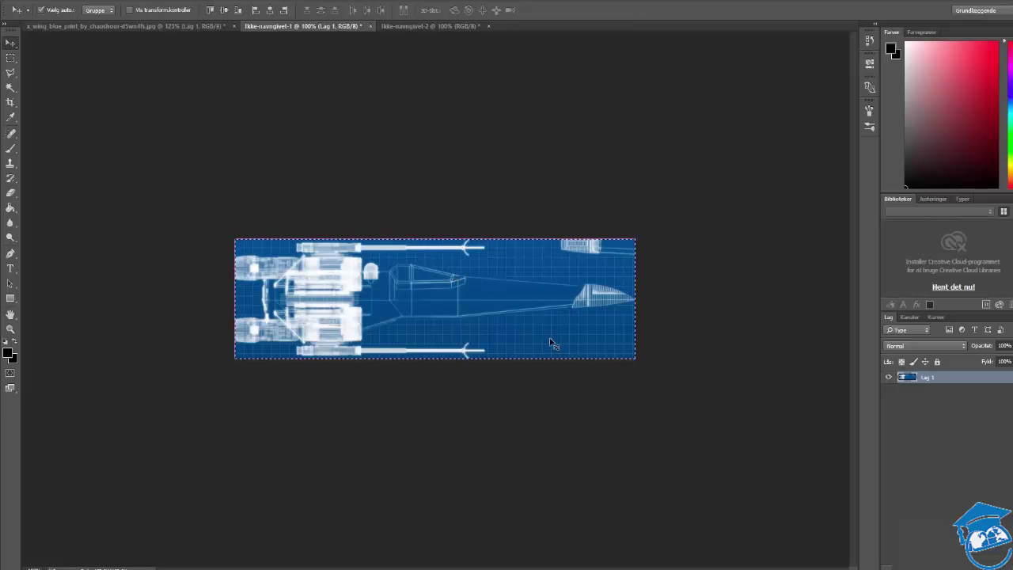
Paste the side view into the original blueprint document and move it below the pasted top view.
left_click(131, 26)
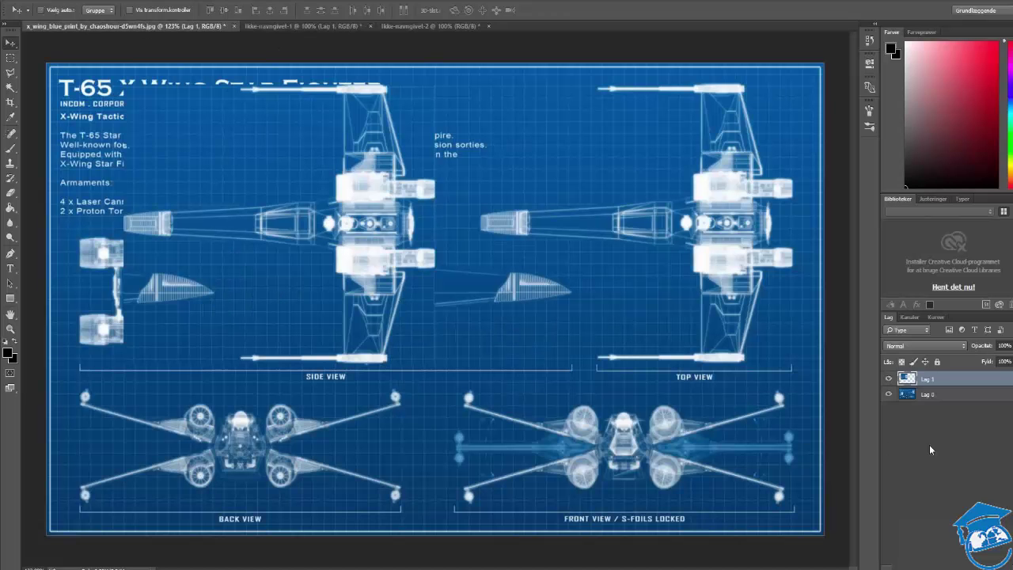
key("ctrl+v")
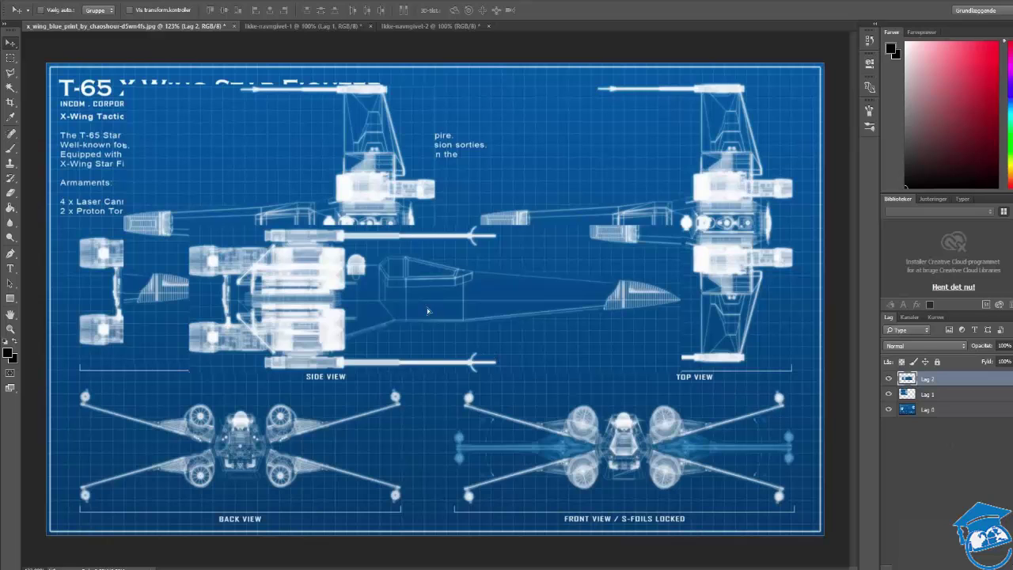
left_click_drag(427, 311, 413, 431)
left_click_drag(379, 283, 394, 318)
mouse_move(546, 273)
left_mouse_down()
mouse_move(533, 257)
mouse_move(555, 278)
left_mouse_up()
Hide the original blueprint layer Lag 0 and delete it, leaving the two pasted views.
left_click(930, 412)
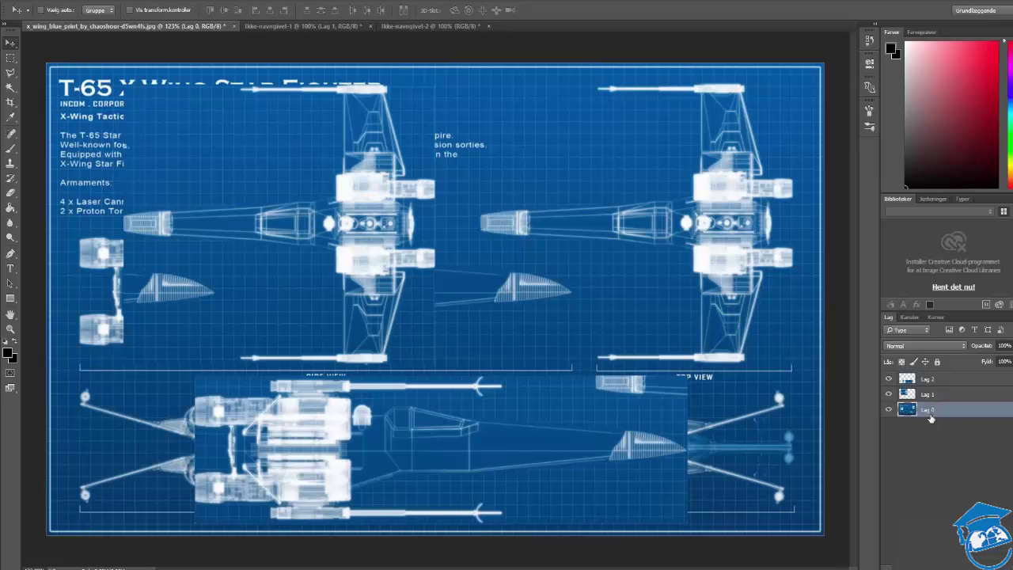
left_click(888, 409)
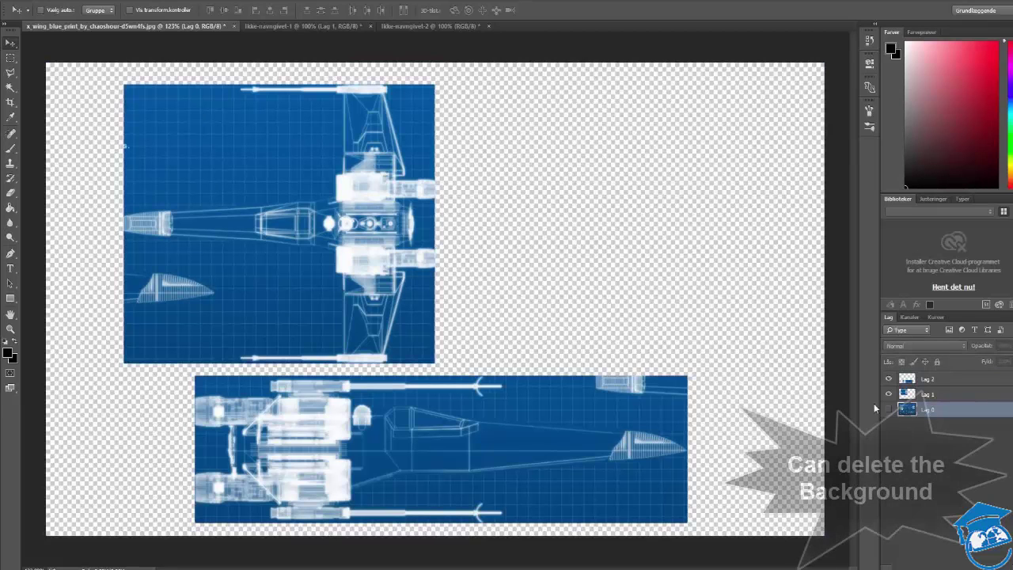
right_click(932, 412)
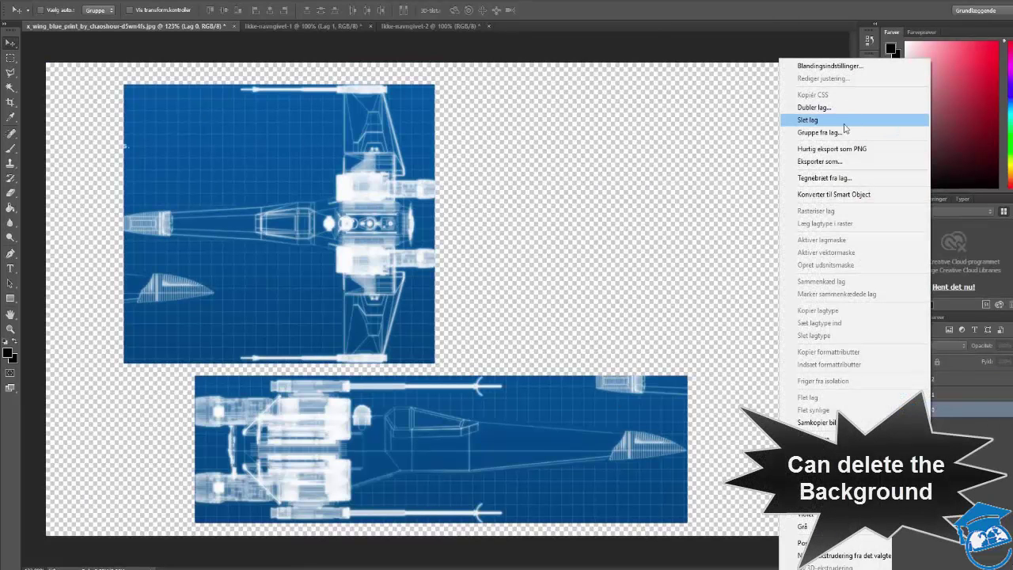
left_click(799, 119)
left_click(486, 212)
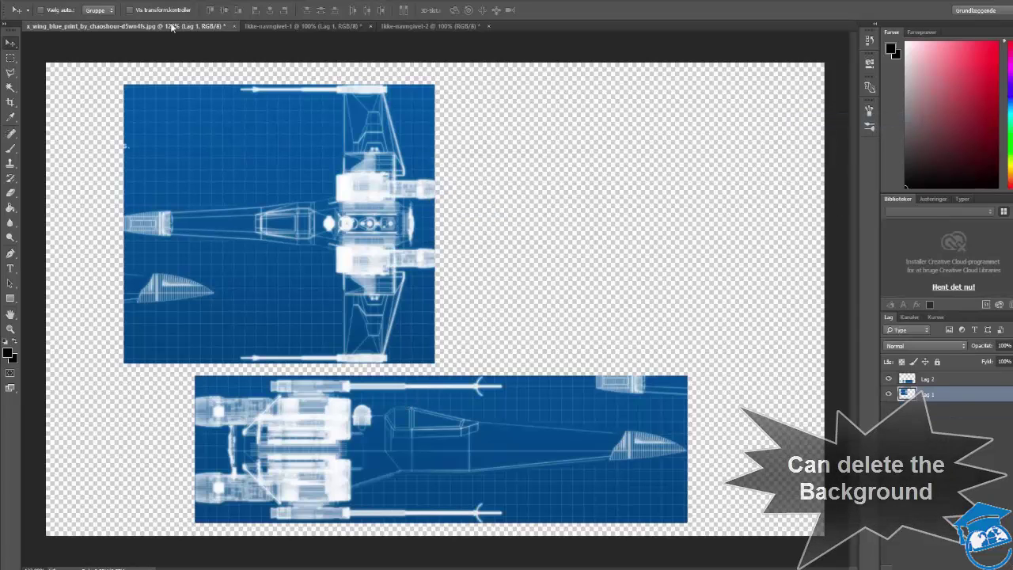
Extend the canvas upward with the Crop tool until it is nearly square, and apply the crop.
scroll(147, 181, "down", 5, "alt")
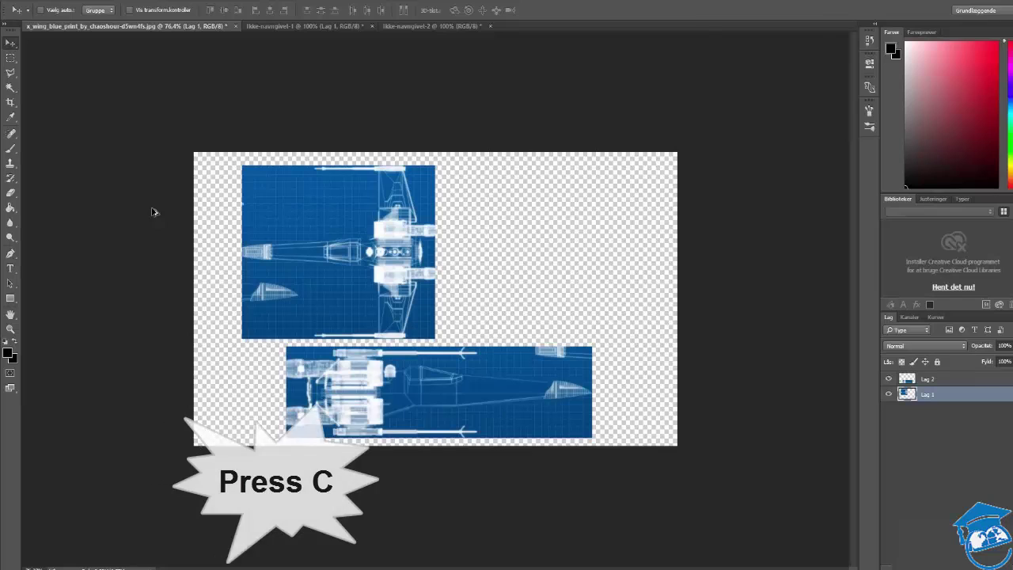
key("c")
left_click_drag(445, 155, 444, 79)
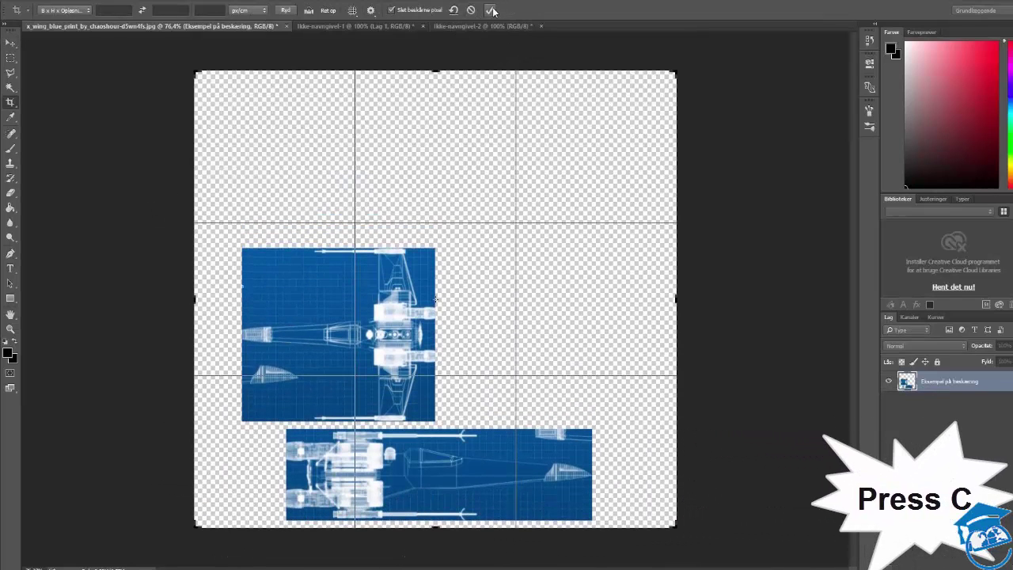
left_click(492, 10)
Move the top view layer into the upper-left corner of the canvas.
key("v")
left_click_drag(362, 301, 309, 141)
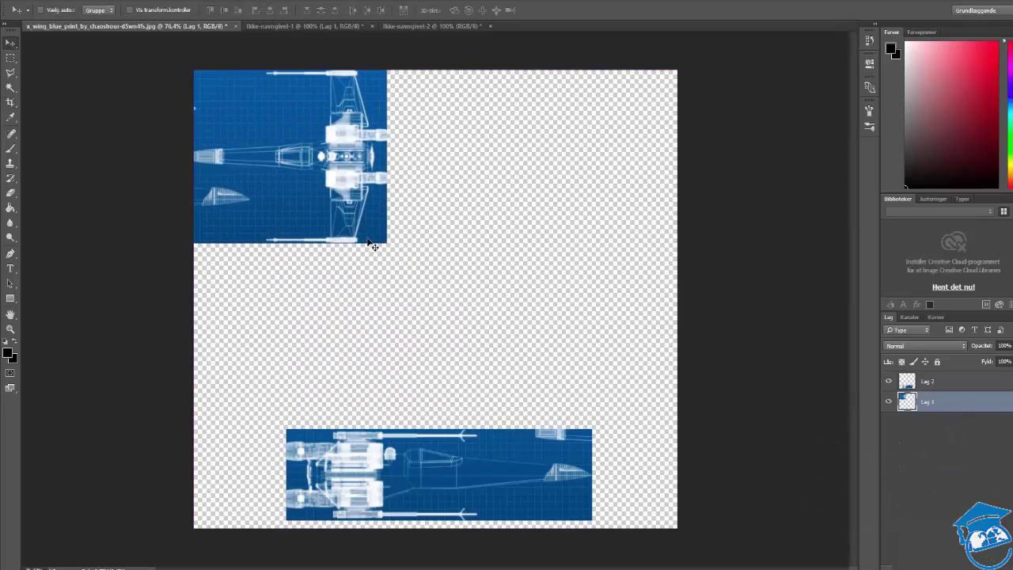
key("ctrl+t")
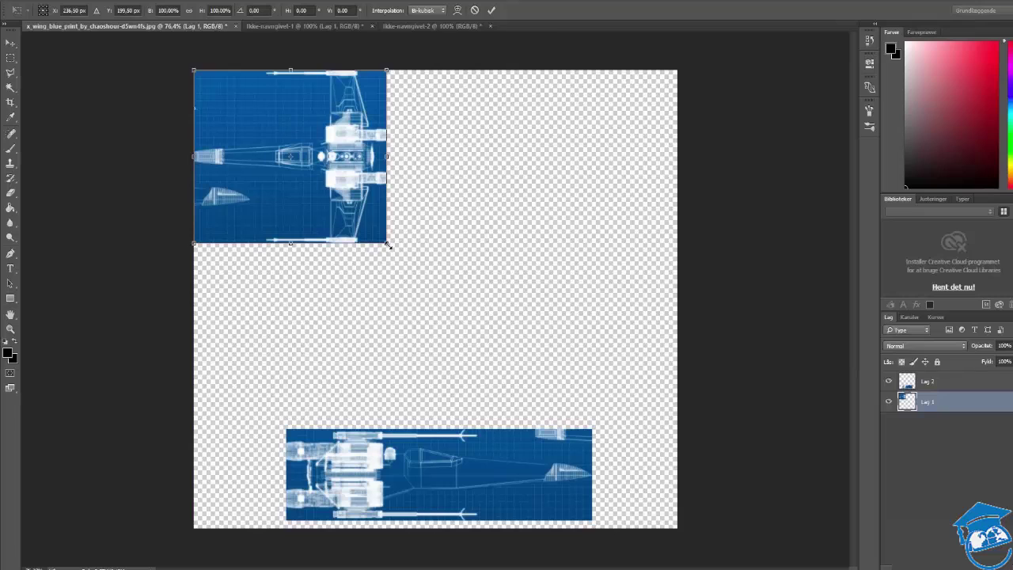
left_click(493, 11)
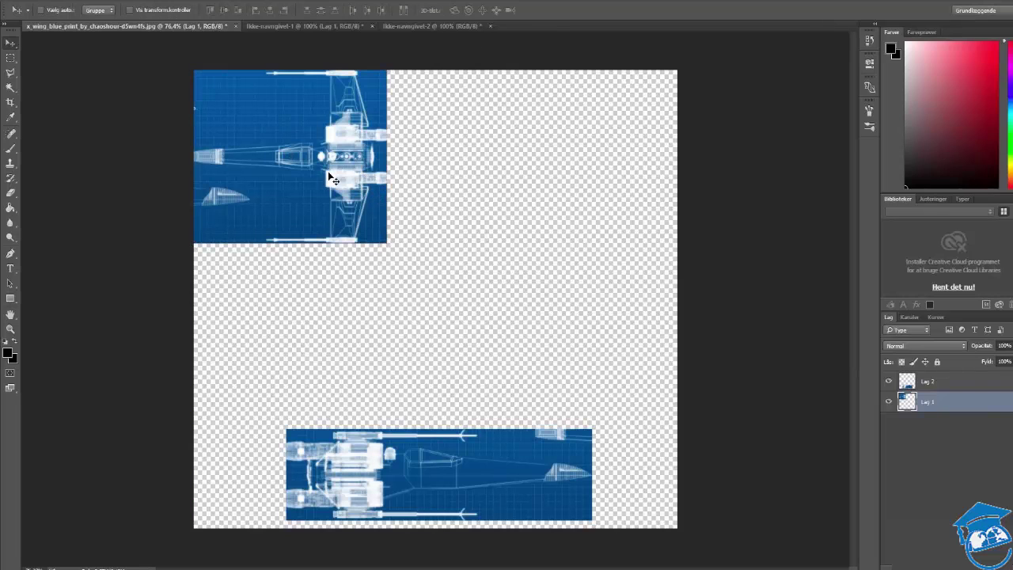
left_click_drag(329, 176, 306, 157)
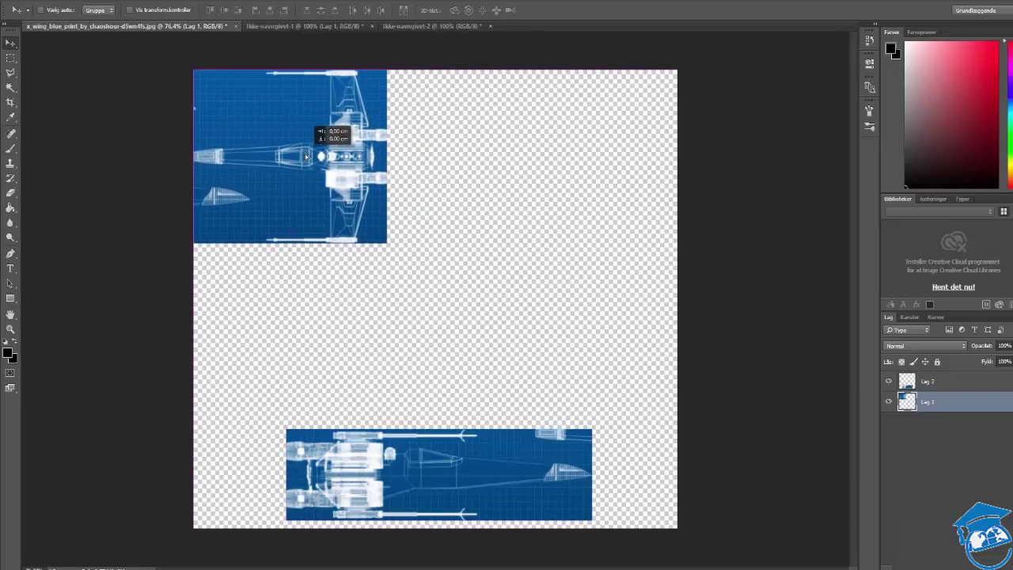
left_click_drag(305, 156, 307, 157)
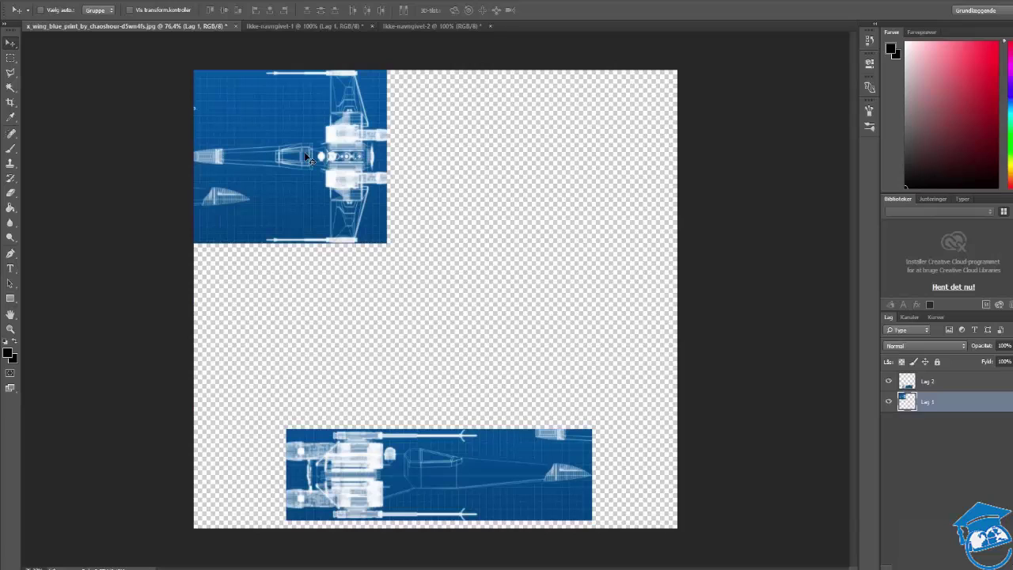
Scale the top view layer proportionally to about 137% from its upper-left corner with Free Transform.
key("ctrl+t")
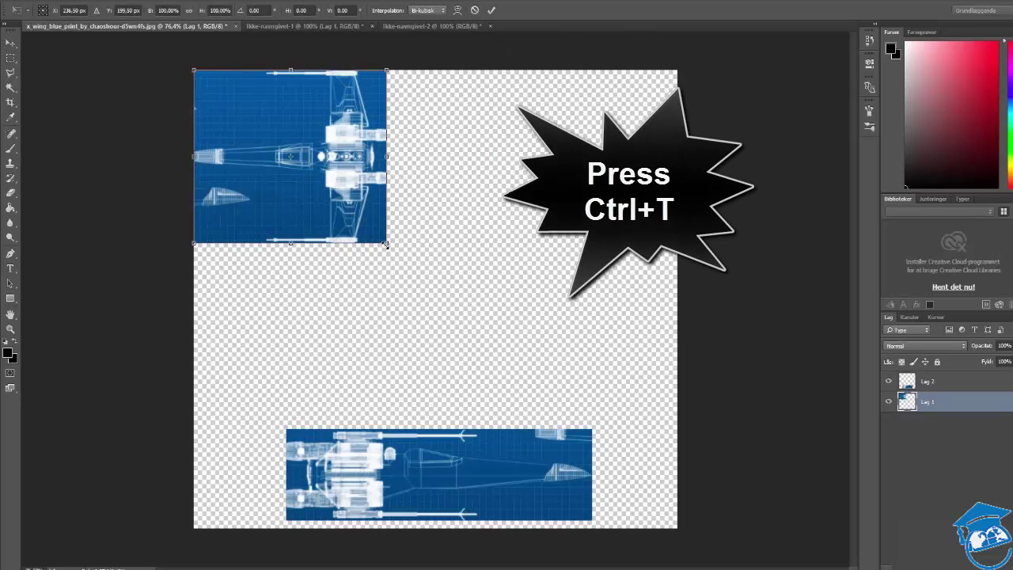
left_click_drag(386, 243, 450, 310)
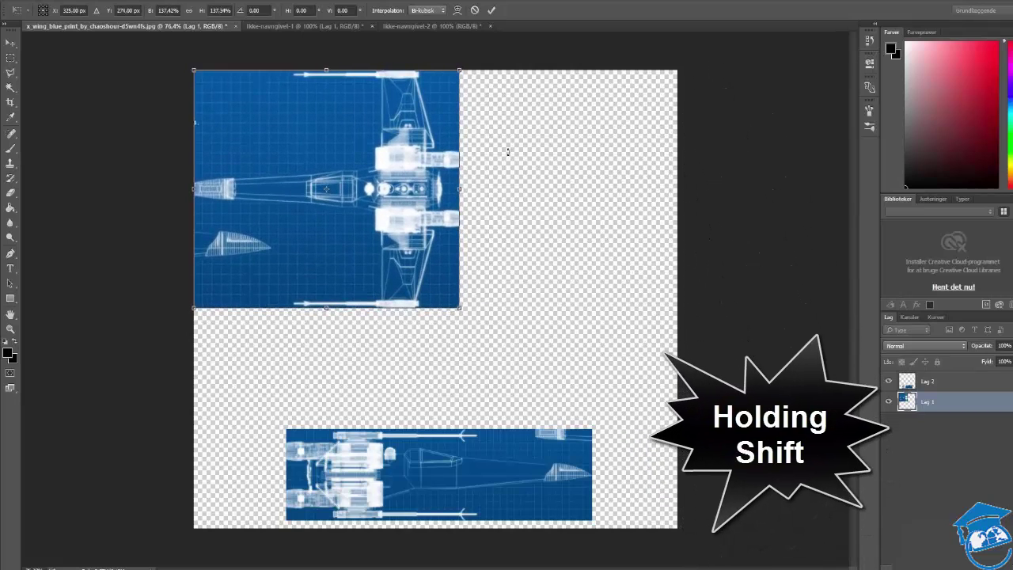
left_click(490, 10)
Select the side view layer Lag 2 and move it directly beneath the top view, flush with the canvas's left edge.
key("v")
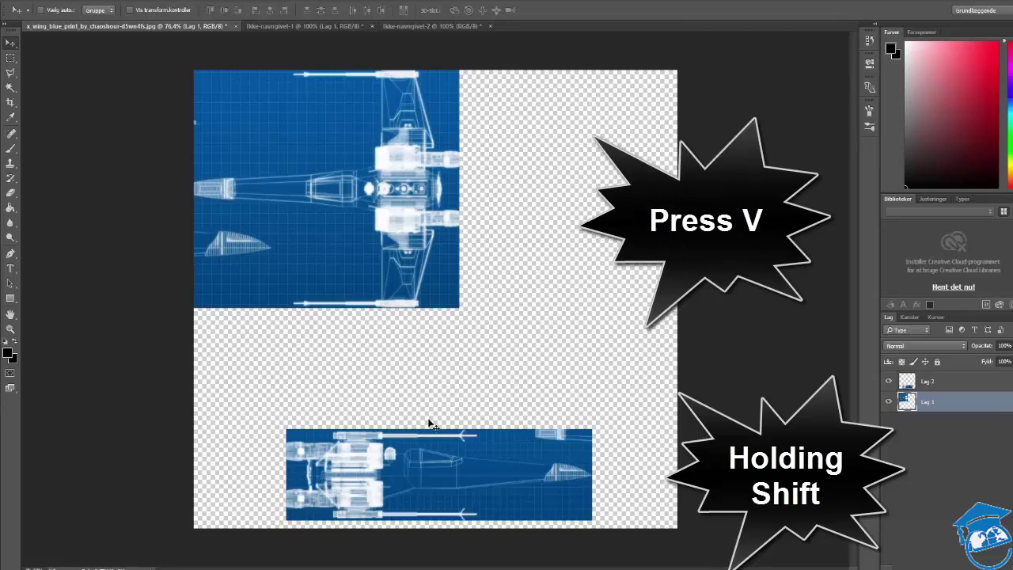
left_click_drag(421, 474, 420, 475)
left_click(946, 383)
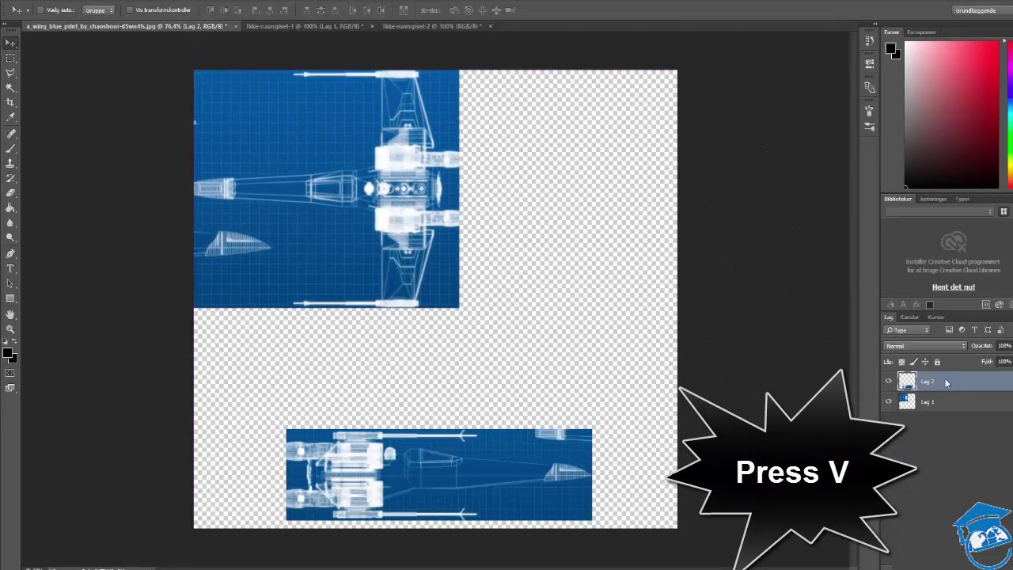
left_click_drag(479, 499, 386, 372)
Scale the side view layer proportionally to about 87% so its width matches the top view, checking the shared edge up close.
key("ctrl+t")
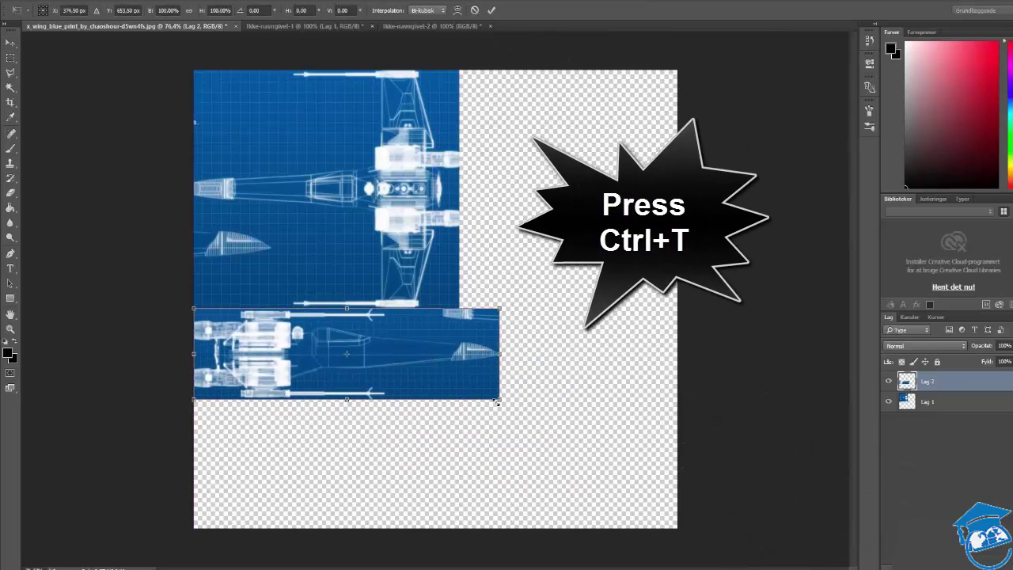
left_click_drag(499, 398, 459, 386)
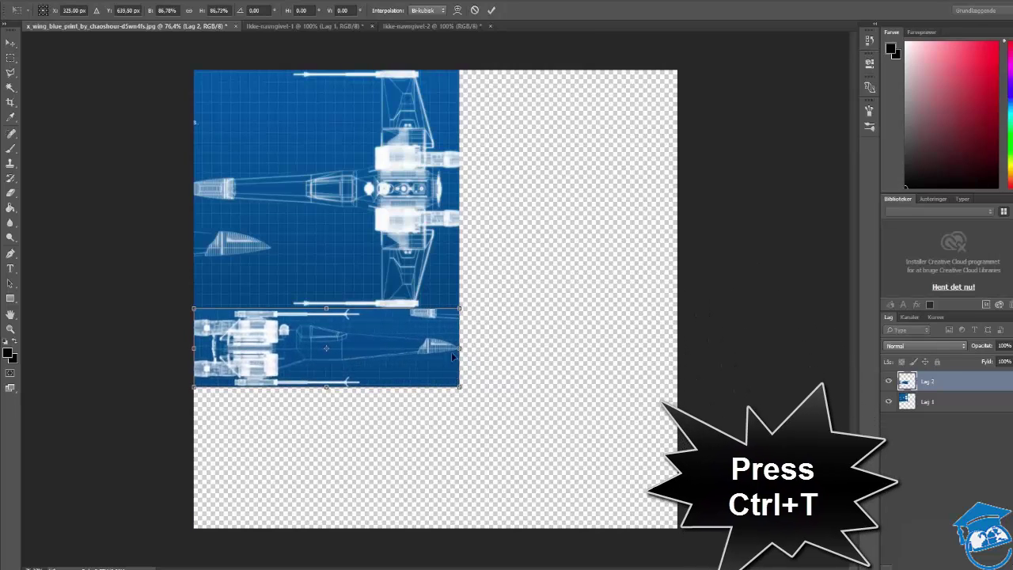
scroll(446, 318, "up", 15, "alt")
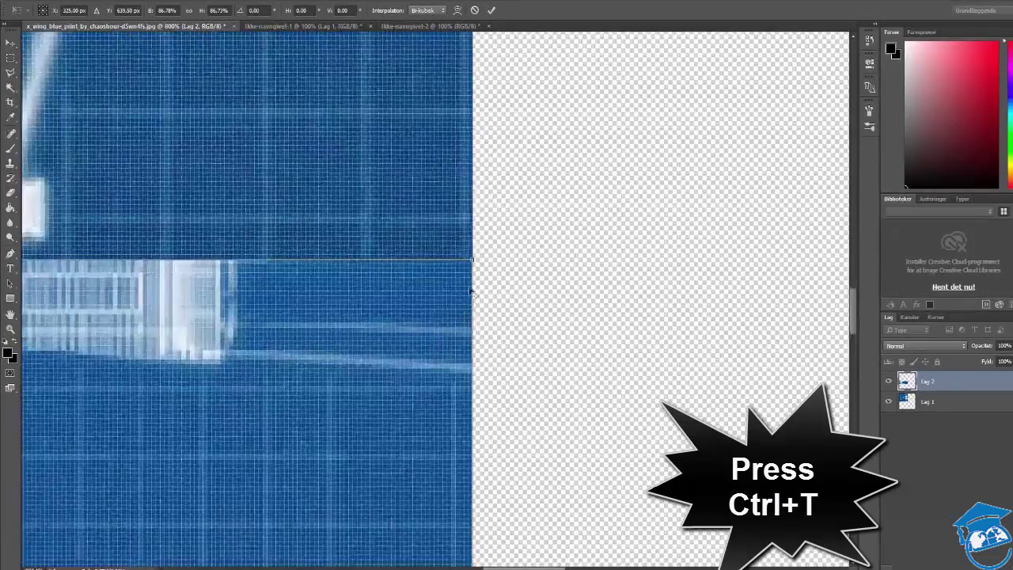
scroll(486, 228, "down", 1, "alt")
scroll(485, 224, "down", 15, "alt")
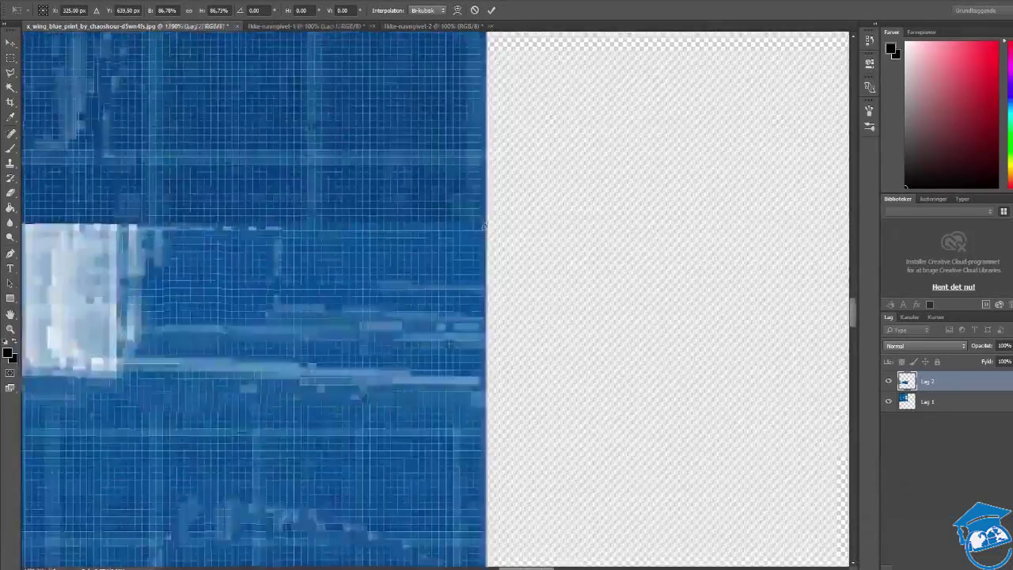
scroll(479, 245, "down", 1, "alt")
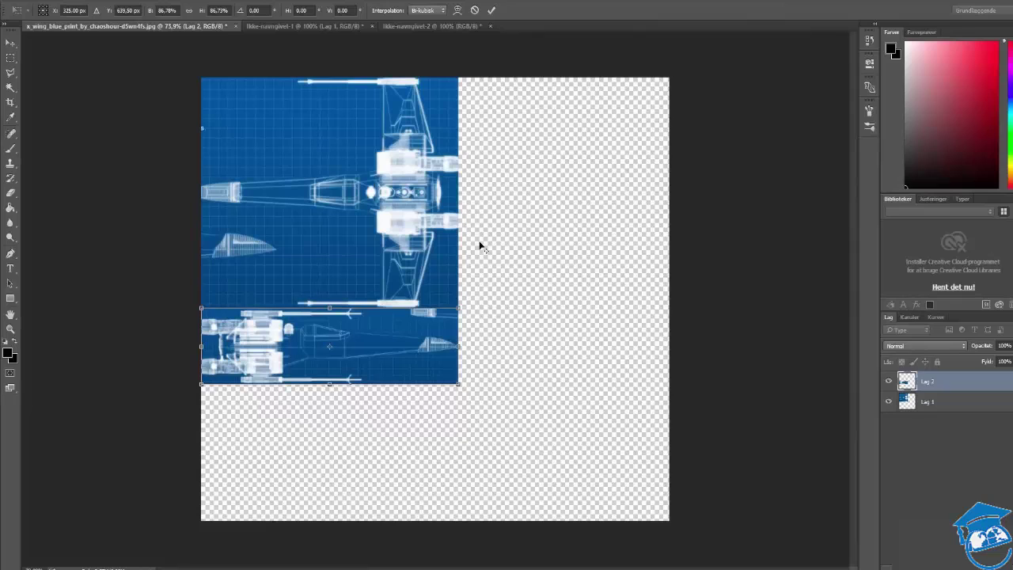
left_click(492, 11)
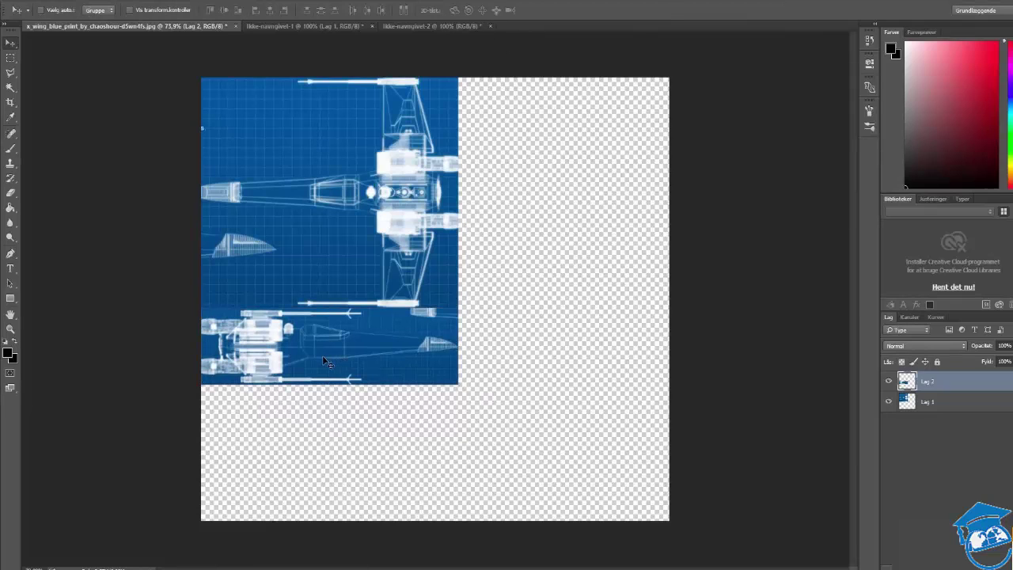
Crop the canvas to the outer edges of the combined top and side views, and deselect the layers.
key("c")
left_click_drag(667, 520, 563, 448)
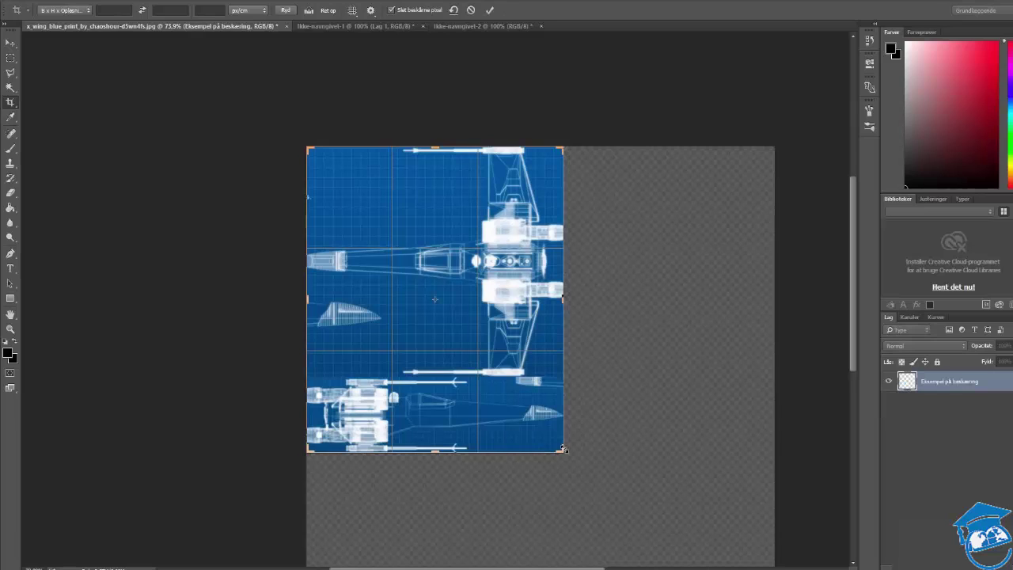
left_click(492, 11)
key("v")
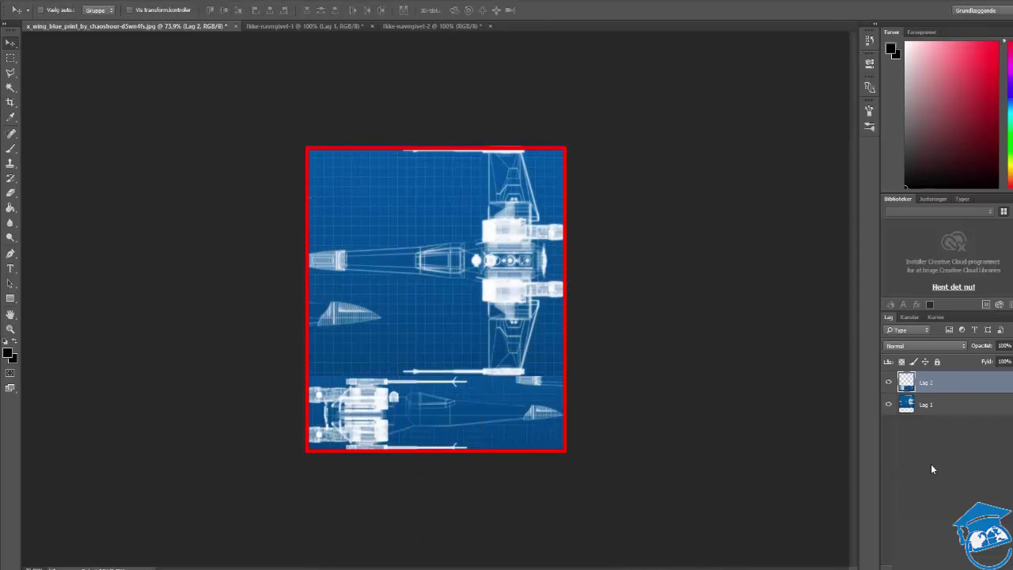
left_click(931, 462)
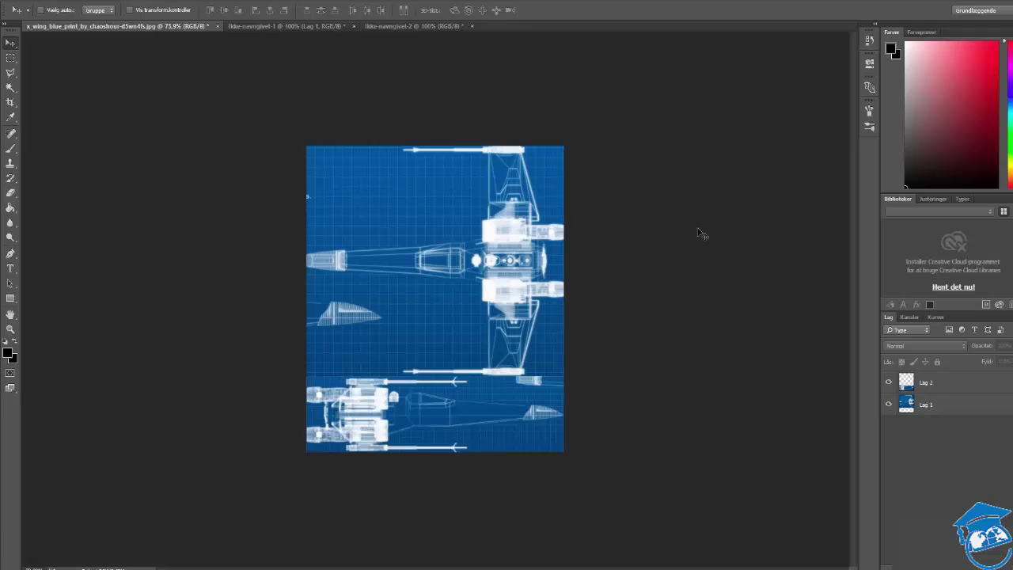
Delete the selected side view image from its separate document.
left_click(314, 26)
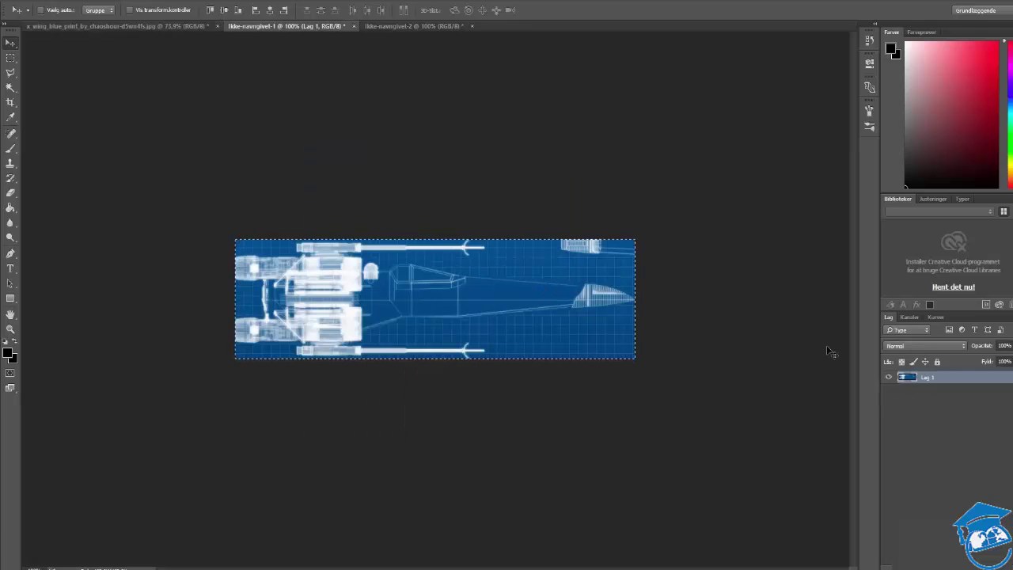
key("Delete")
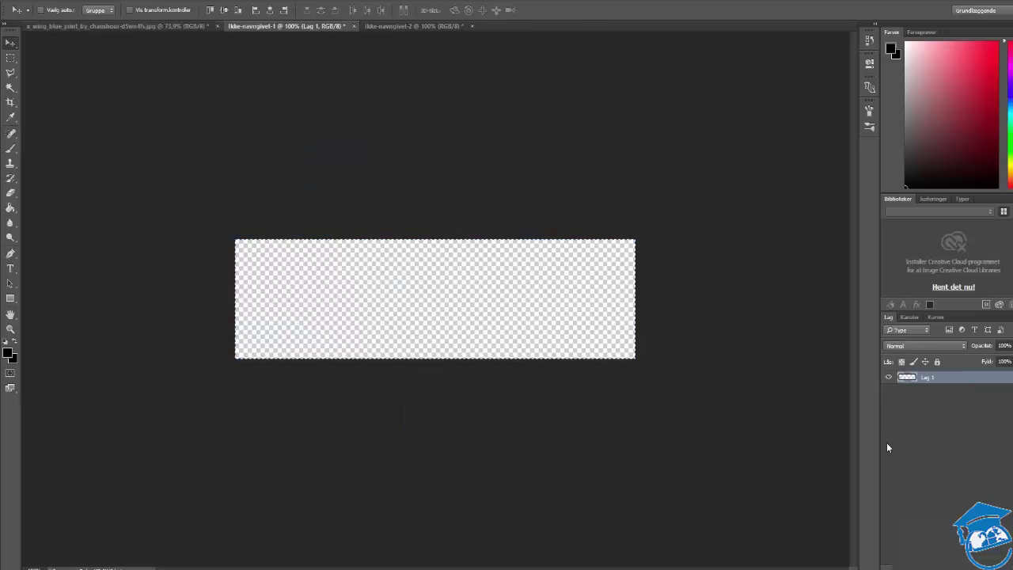
Deselect the emptied side view document and enlarge its canvas with the Crop tool on all sides.
left_click(912, 444)
key("c")
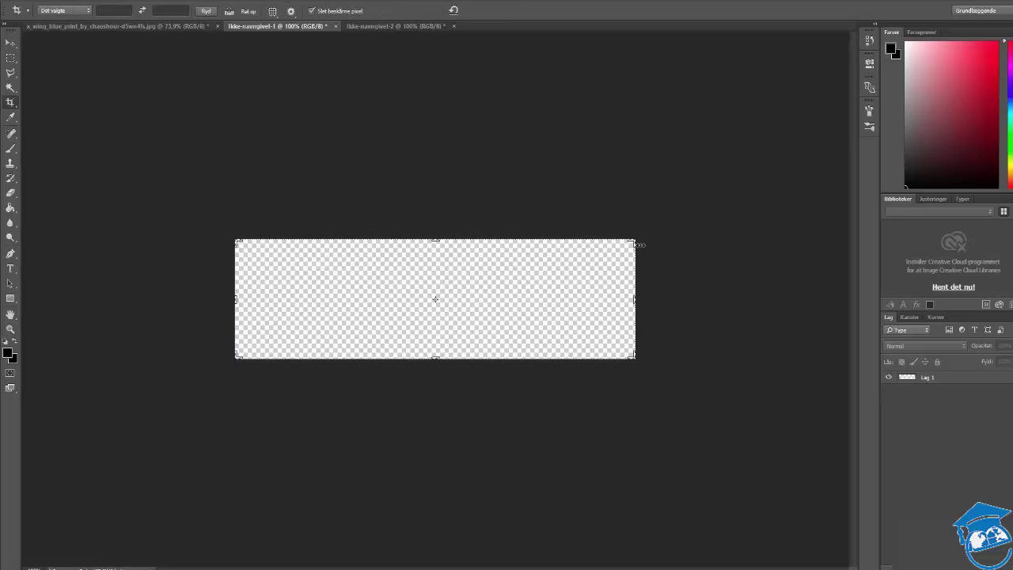
left_click_drag(633, 239, 712, 163)
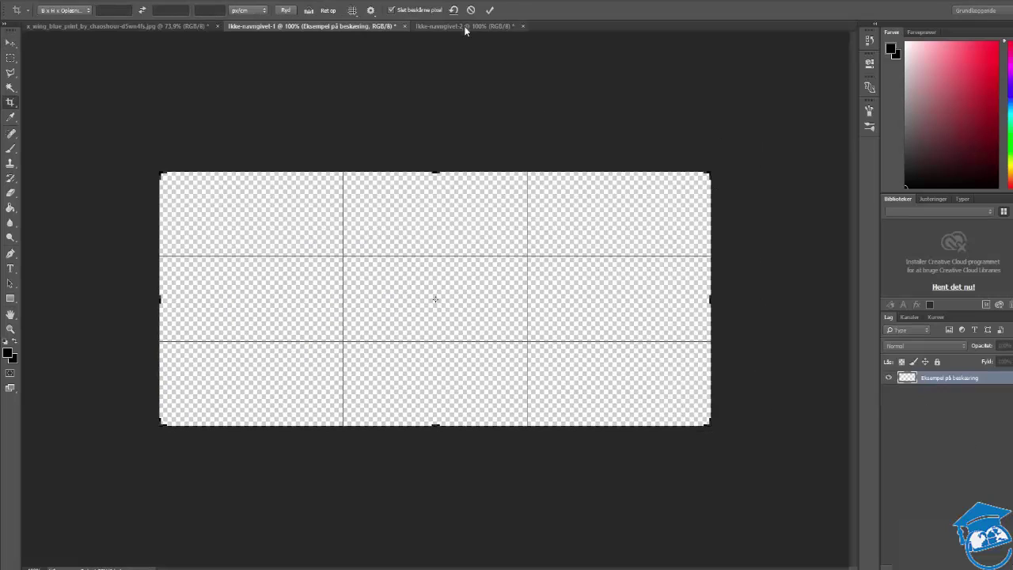
left_click(489, 10)
Copy the scaled side view layer Lag 2 from the blueprint document and paste it into the enlarged side view document.
left_click(169, 26)
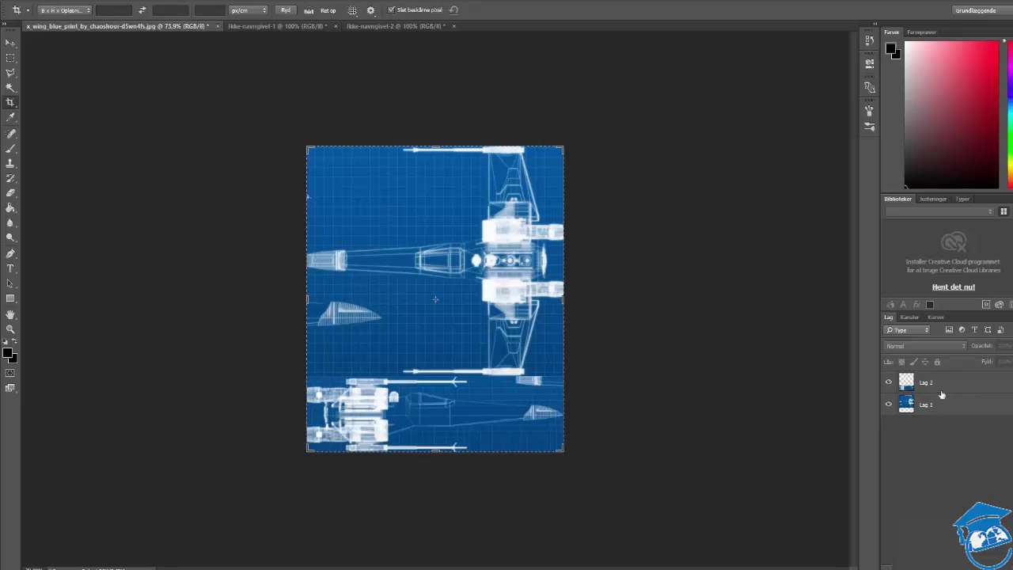
key("v")
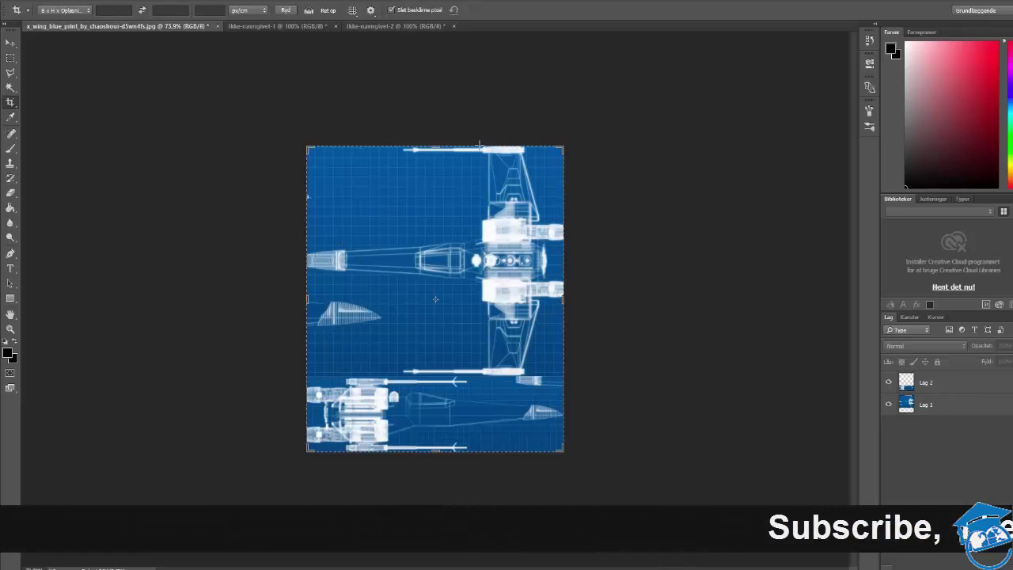
left_click(945, 387)
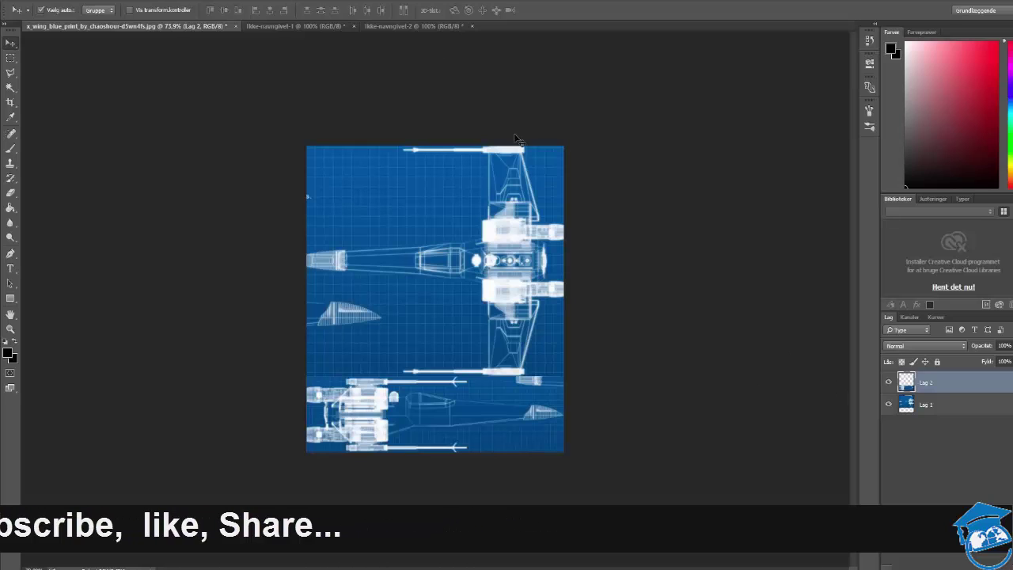
left_click(309, 26)
key("ctrl+v")
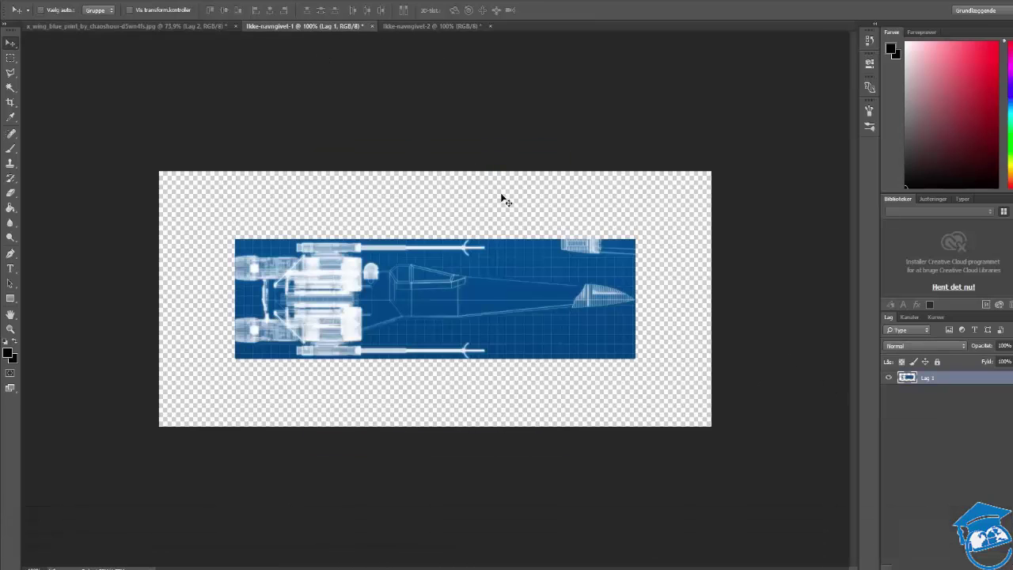
Crop the side view document's canvas to the outer edges of the pasted side view.
key("c")
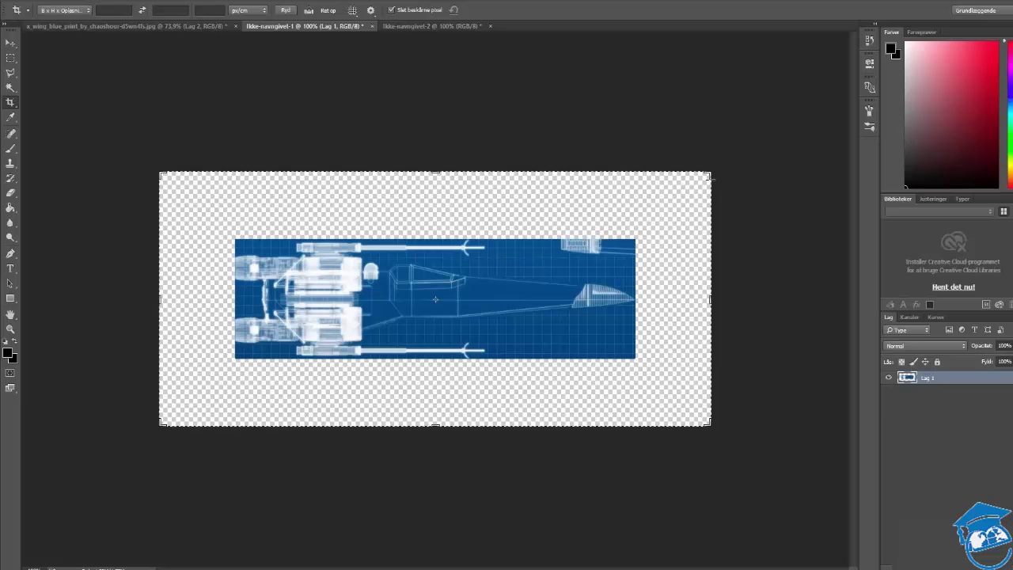
left_click_drag(708, 175, 671, 206)
left_click_drag(212, 386, 241, 324)
left_click(490, 10)
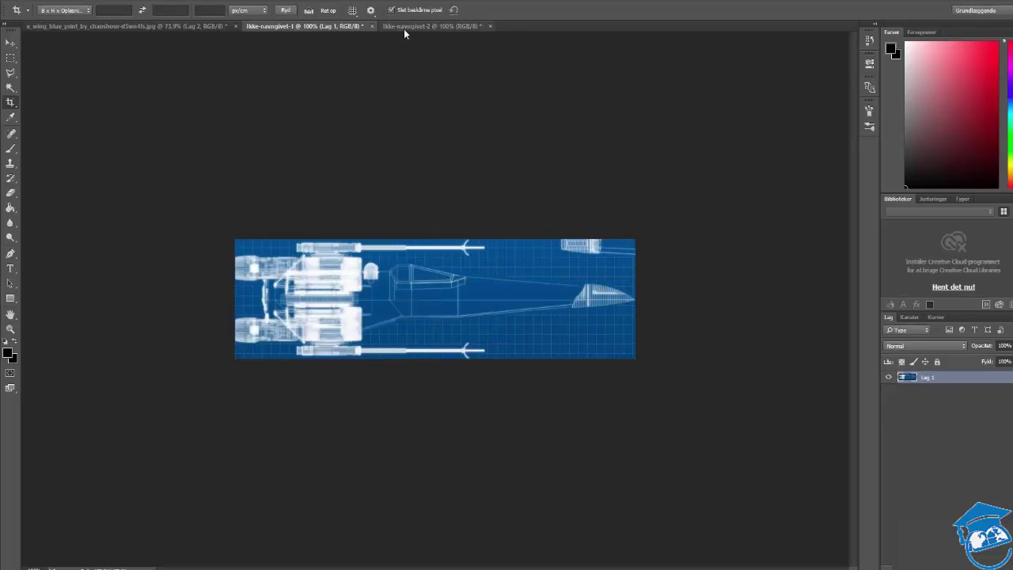
Try to paste the blueprint's top view layer Lag 1 into the separate top view document, and undo the paste.
left_click(404, 27)
left_click(938, 384)
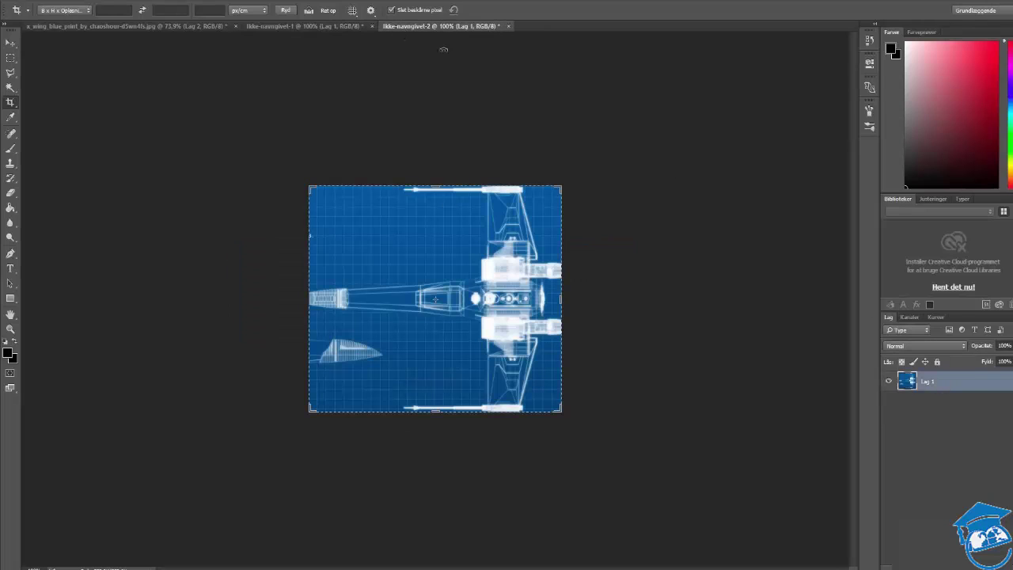
key("Return")
key("Return")
left_click(118, 26)
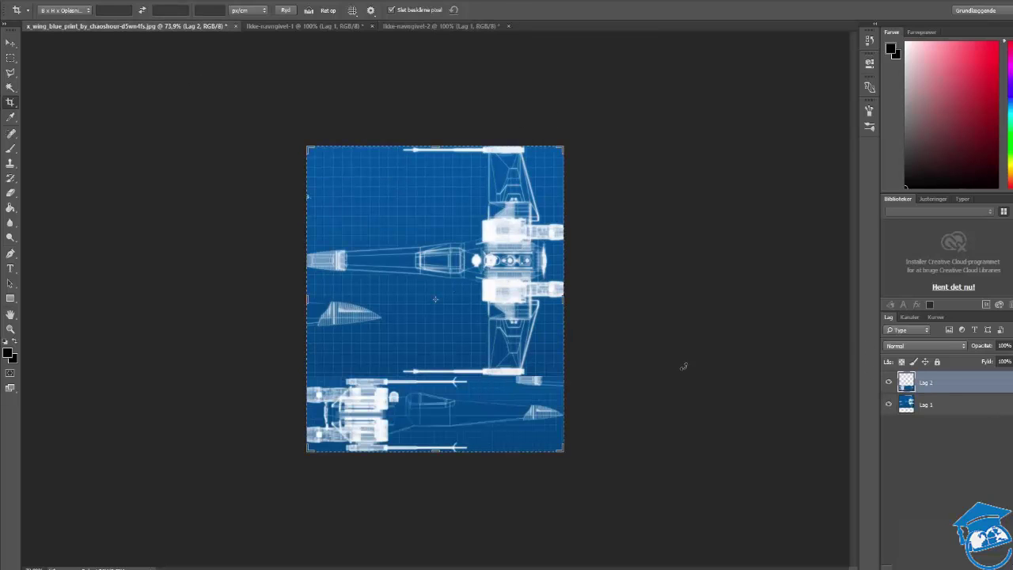
left_click(942, 405)
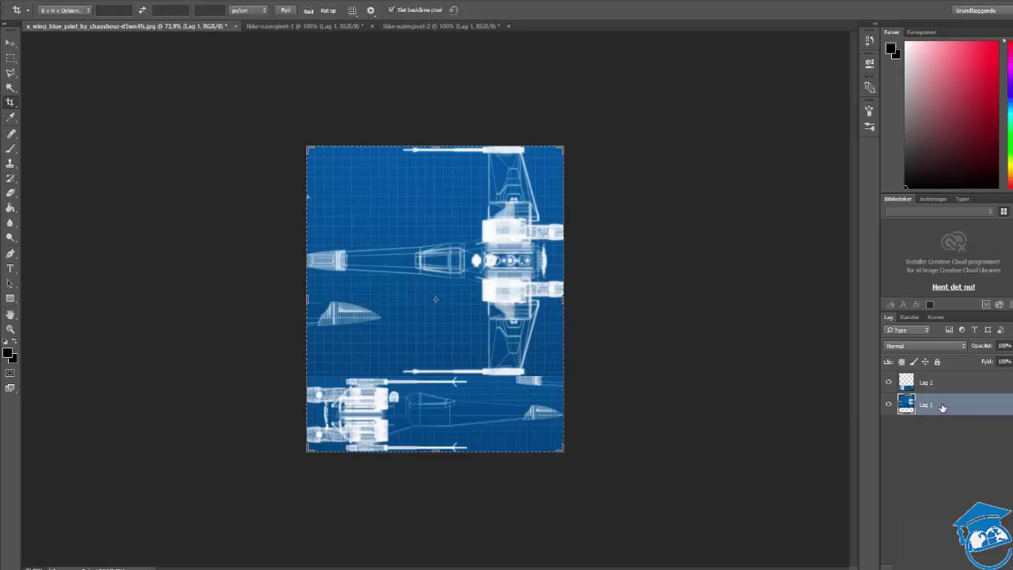
left_click(434, 26)
key("ctrl+v")
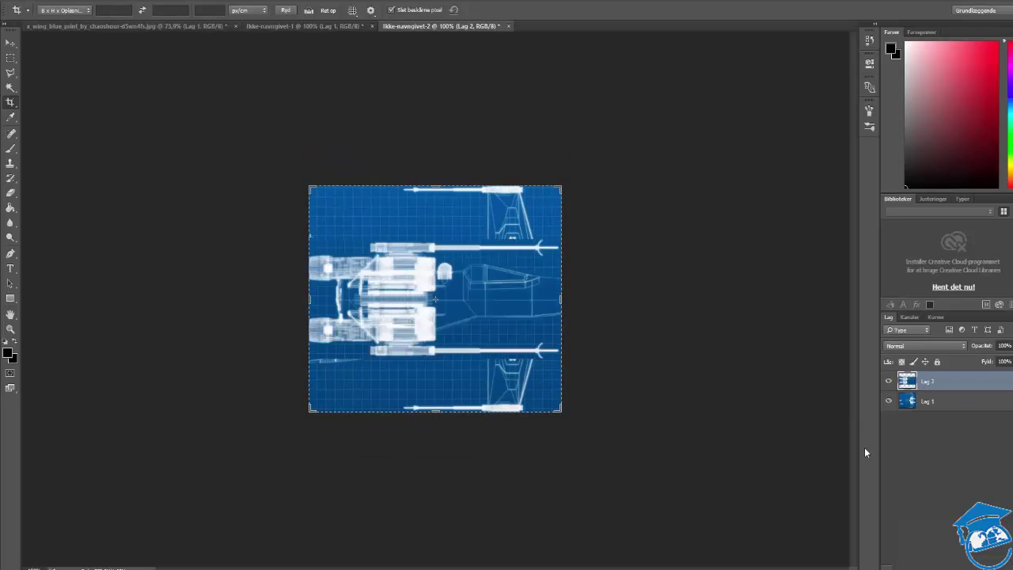
key("ctrl+z")
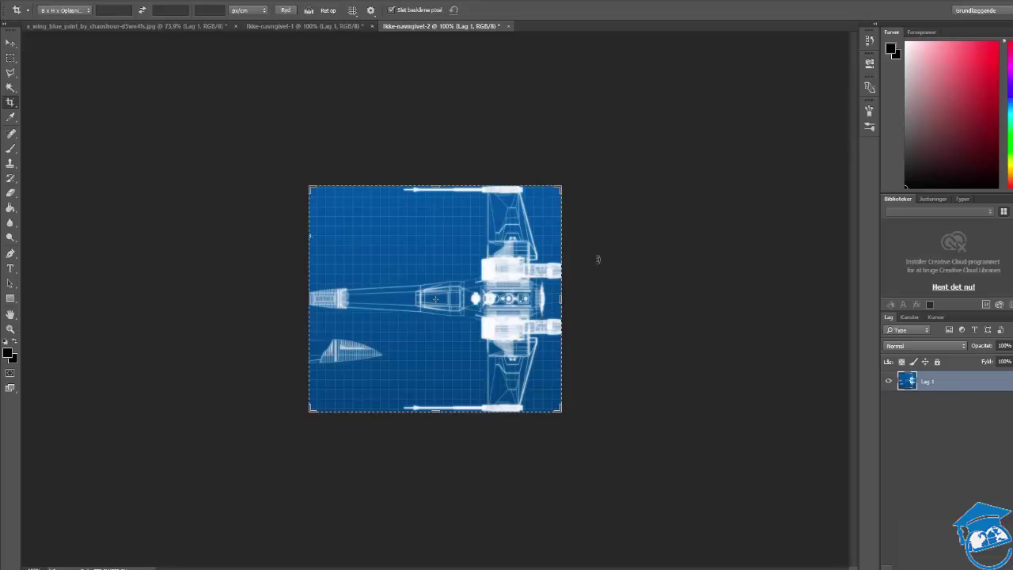
Extend the top view document's canvas with the Crop tool well beyond the image, upwards and to the right.
left_click_drag(562, 189, 692, 49, "alt")
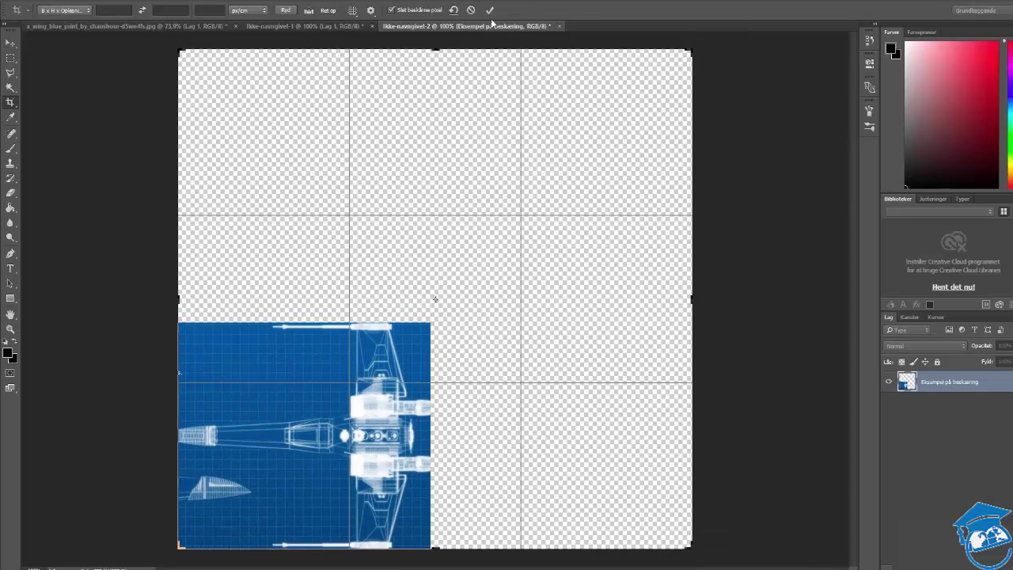
left_click(490, 10)
key("v")
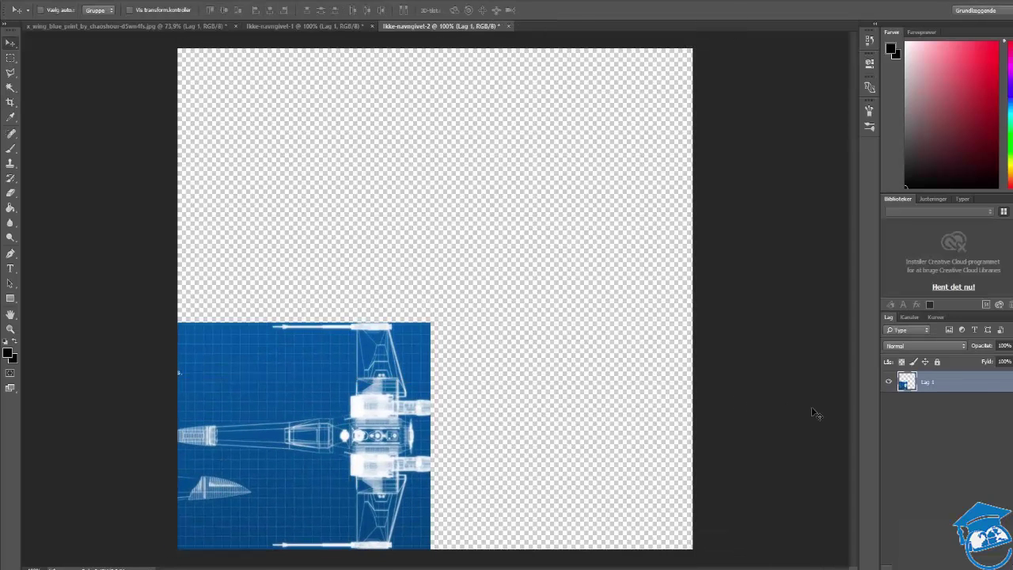
right_click(935, 383)
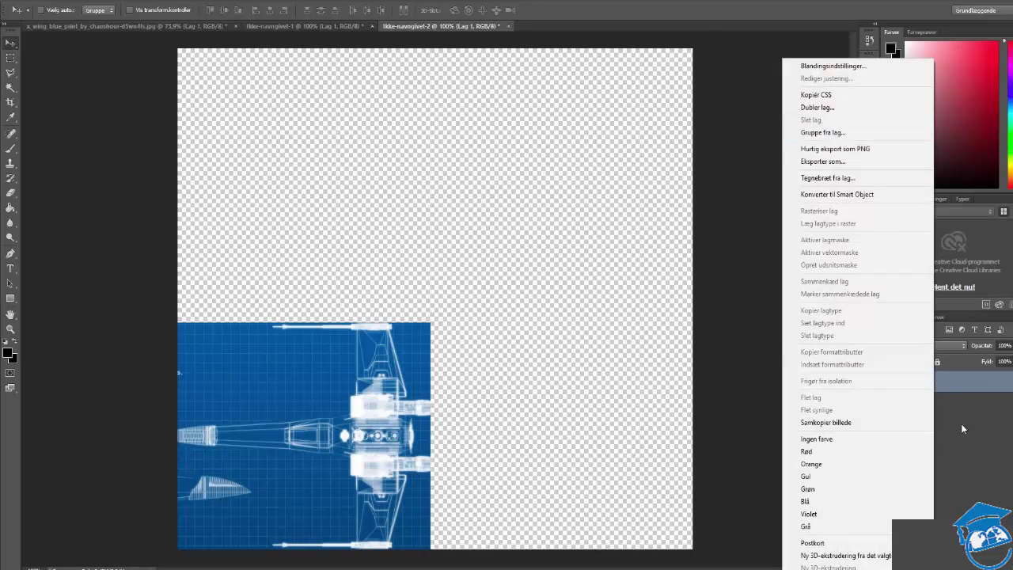
left_click(961, 424)
left_click(961, 429)
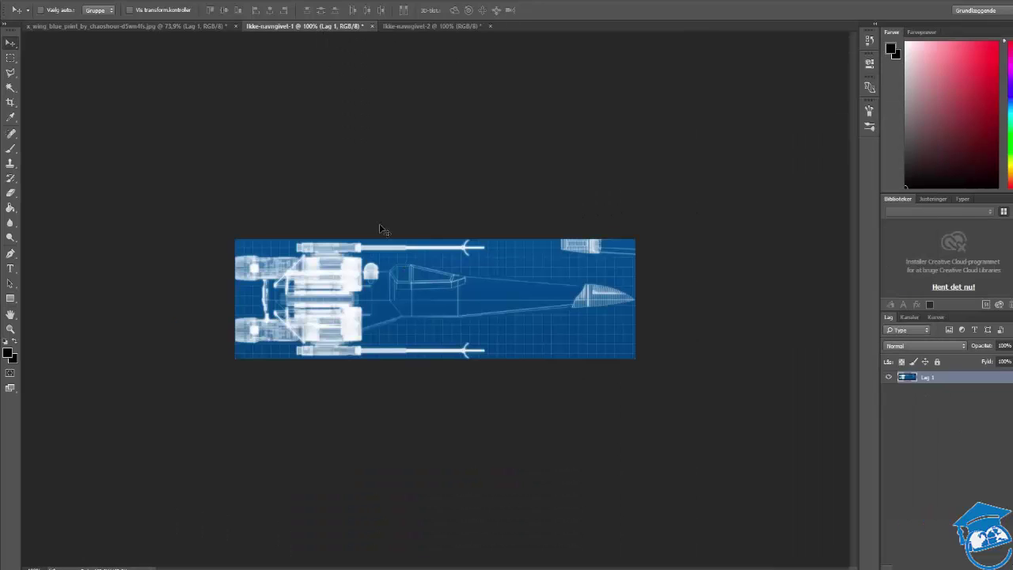
Hide the side view layer Lag 2 in the blueprint document and crop the canvas to the top view's lower edge.
left_click(158, 27)
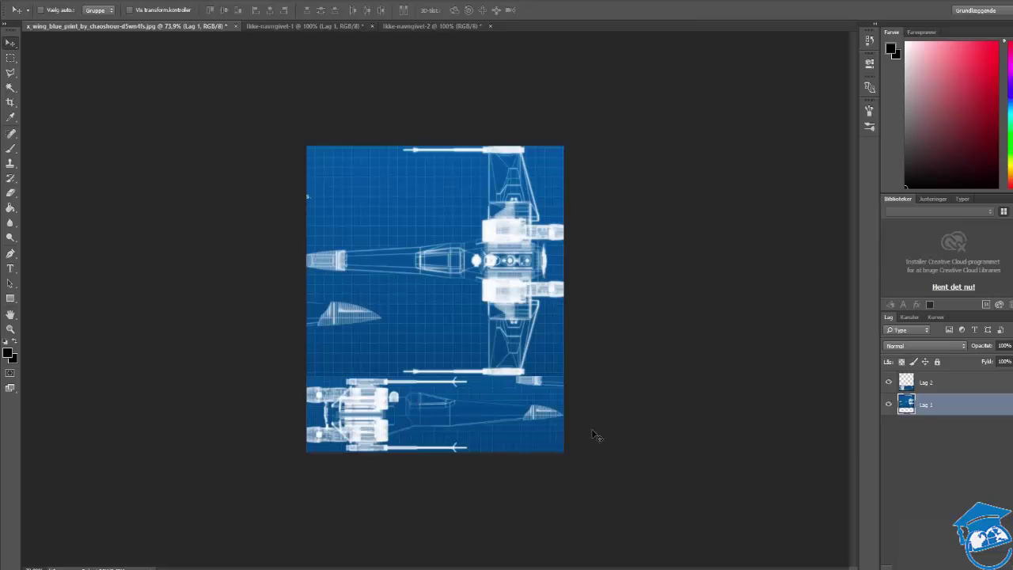
left_click(888, 382)
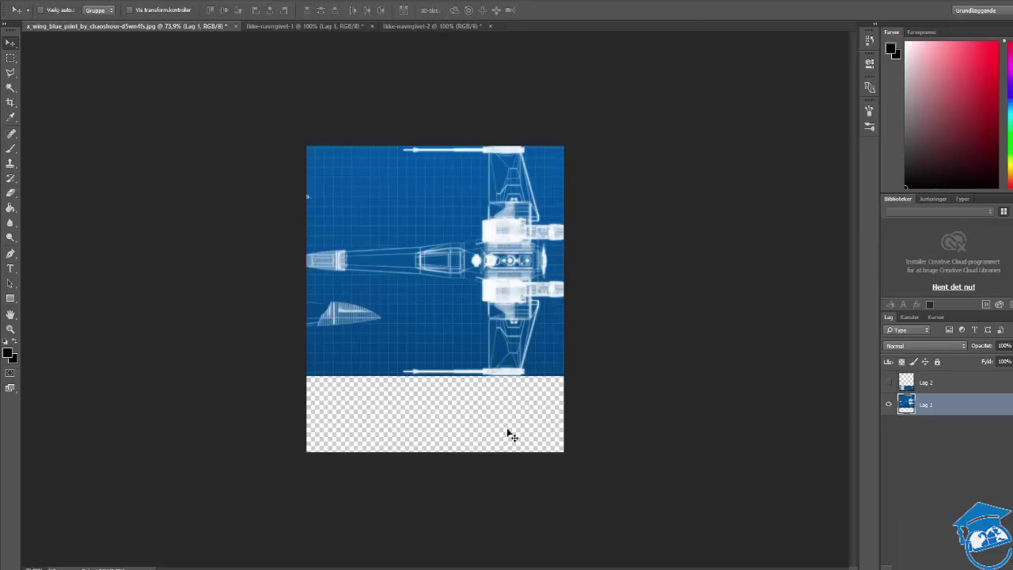
key("c")
left_click_drag(437, 453, 444, 413)
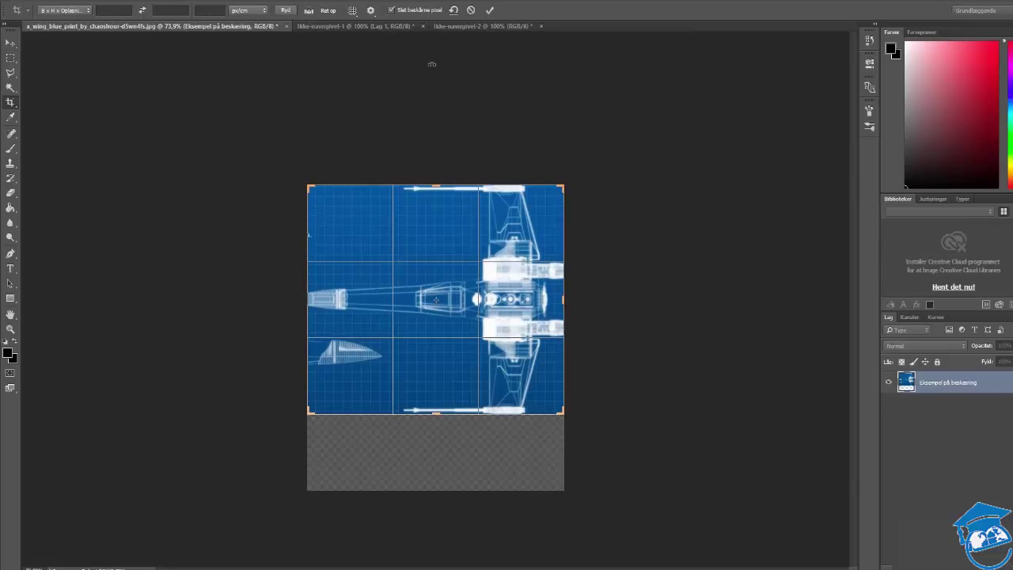
left_click(490, 10)
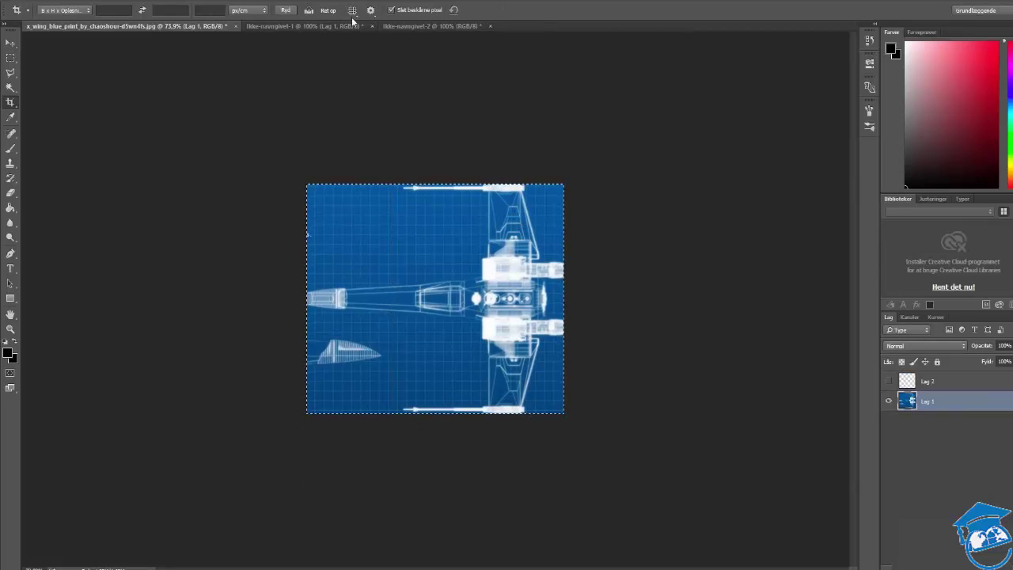
Paste the blueprint's top view into the enlarged top view document and delete the old, smaller layer Lag 1.
left_click(427, 27)
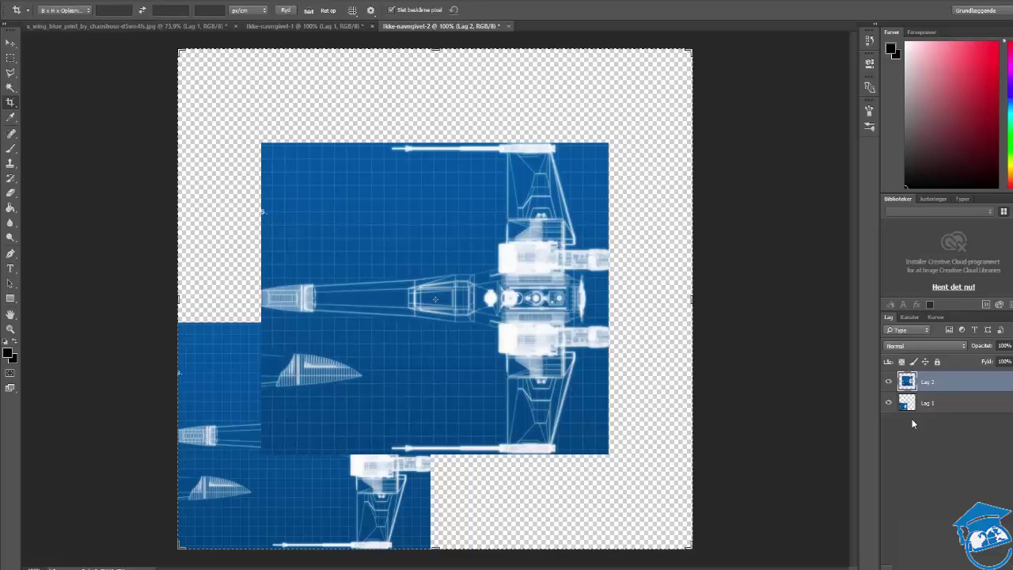
key("v")
left_click(928, 403)
right_click(943, 405)
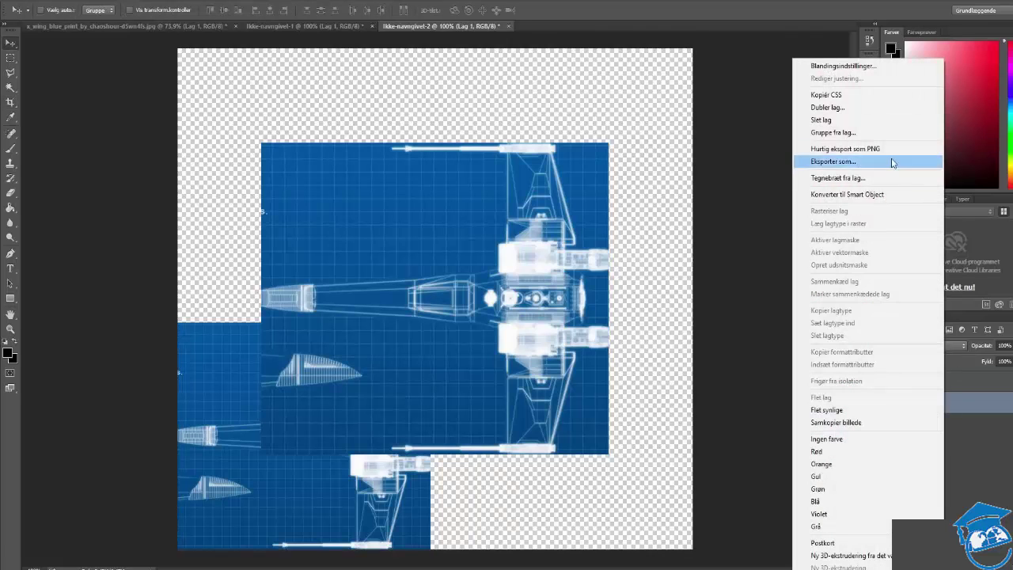
left_click(863, 124)
left_click(485, 211)
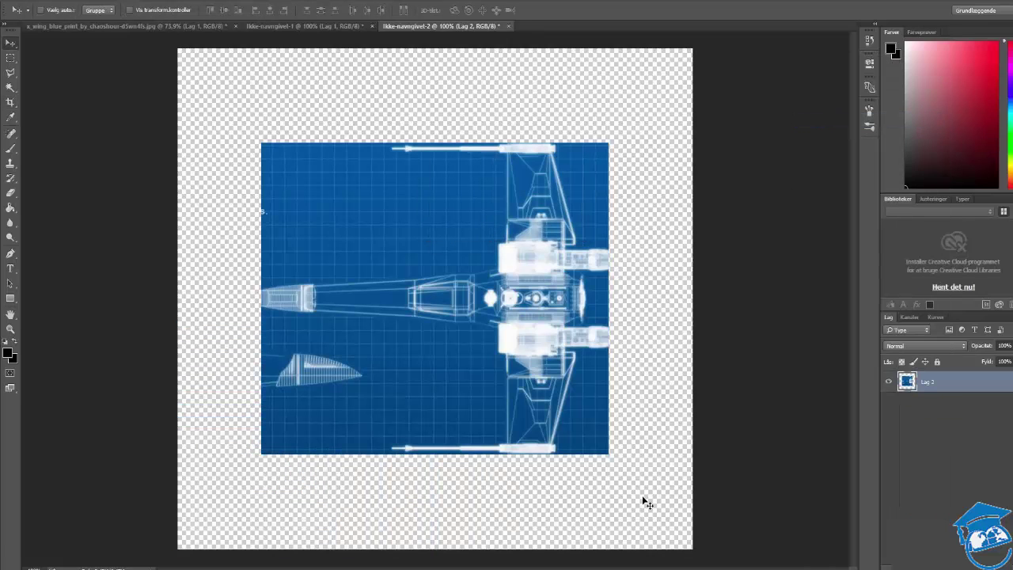
Crop the top view document's canvas to the outer edges of the pasted top view.
key("c")
left_click_drag(691, 546, 649, 500)
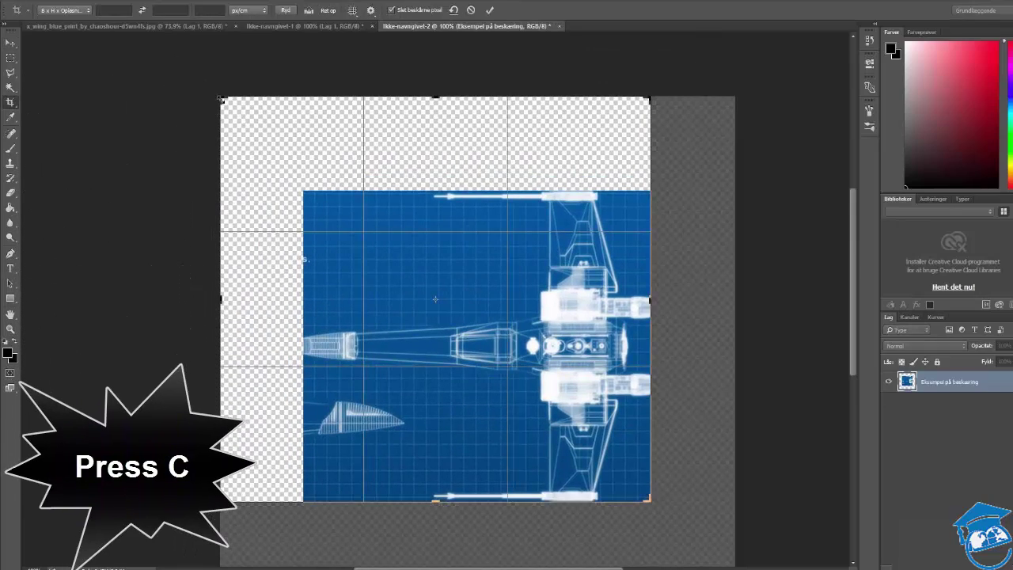
left_click_drag(219, 97, 262, 144)
left_click(490, 9)
key("v")
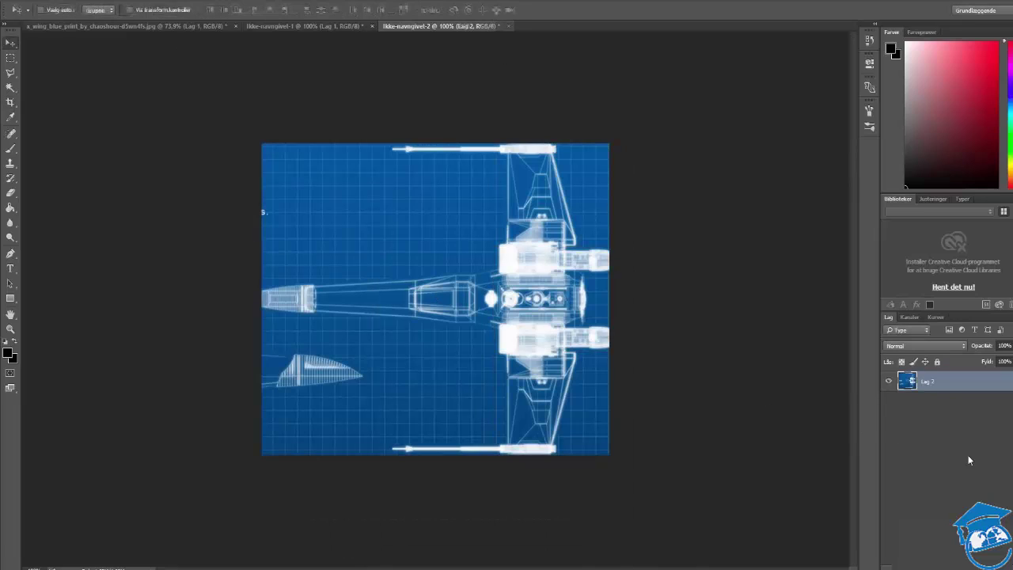
Close the original X-wing blueprint document without saving, and look over the separate side and top view documents.
left_click(236, 26)
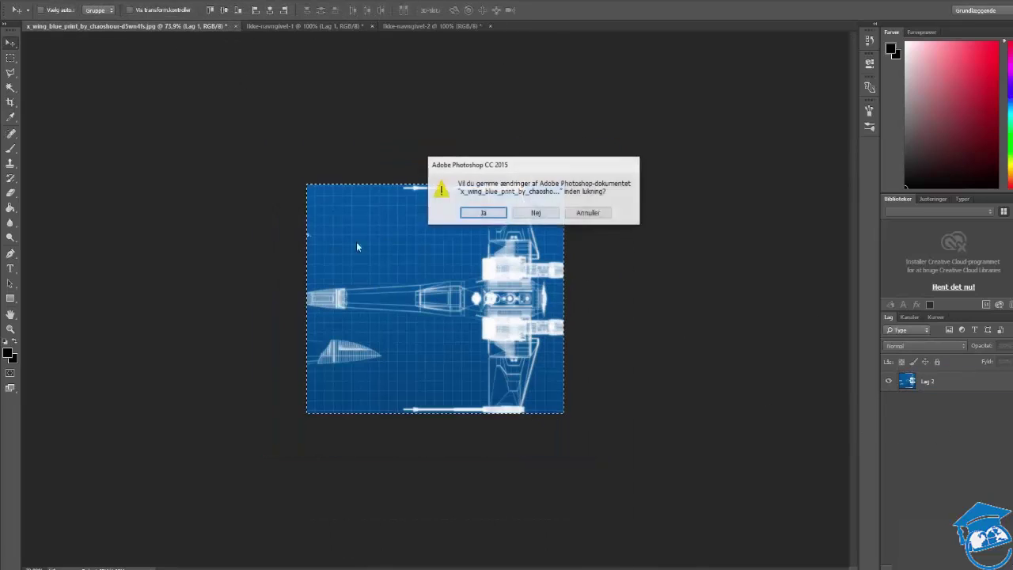
left_click(535, 213)
left_click(134, 25)
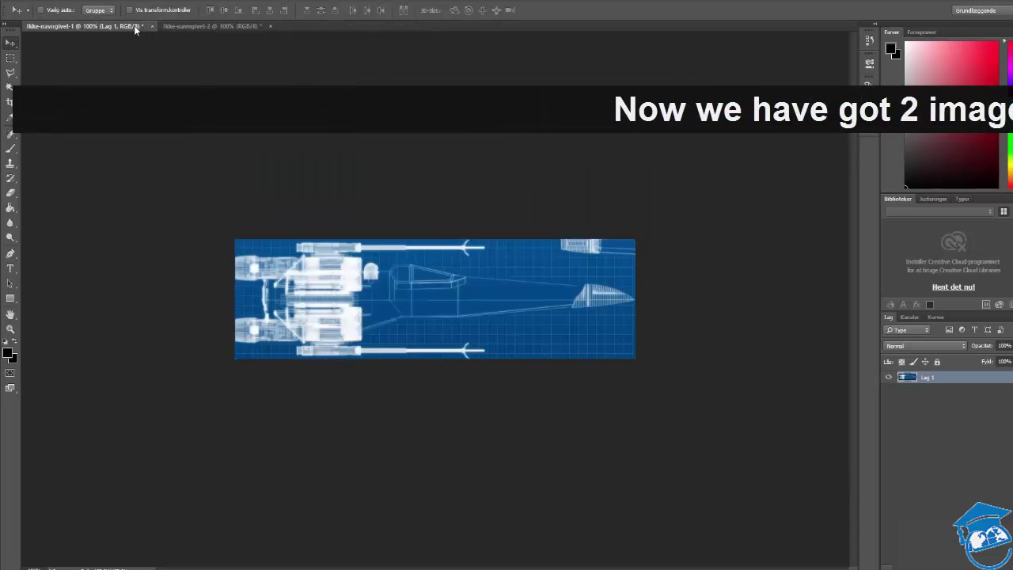
left_click(196, 24)
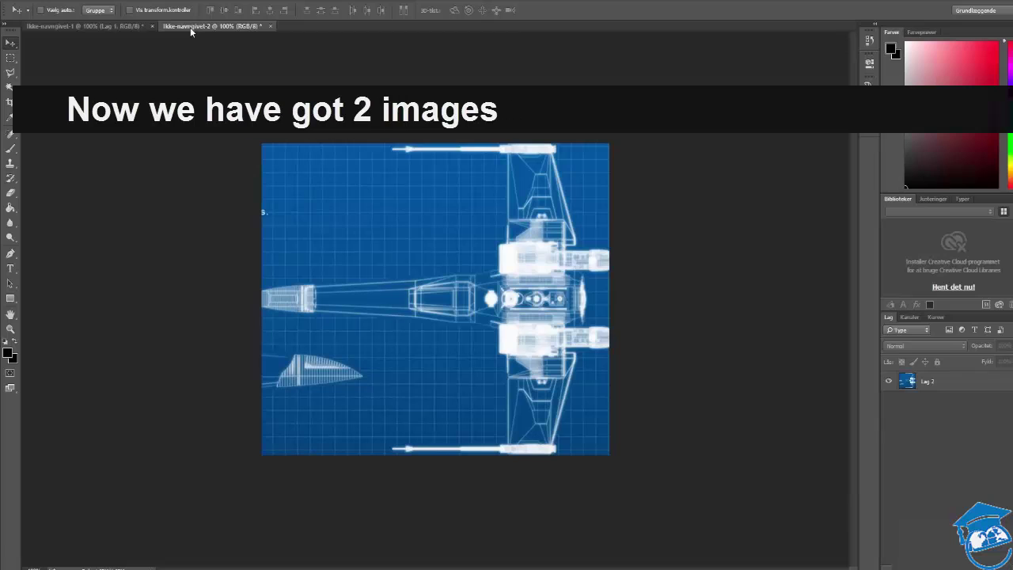
left_click(121, 27)
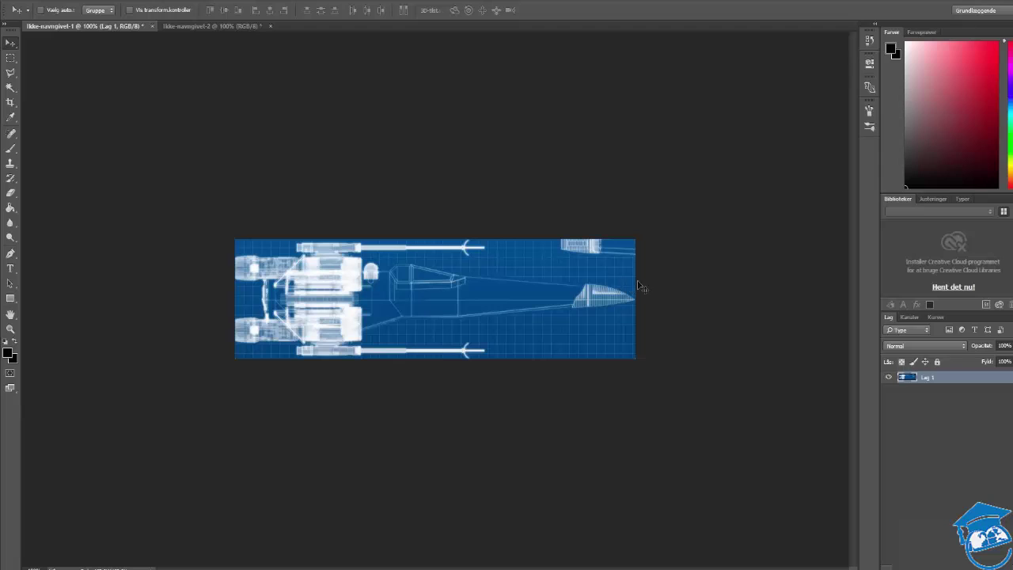
left_click(226, 26)
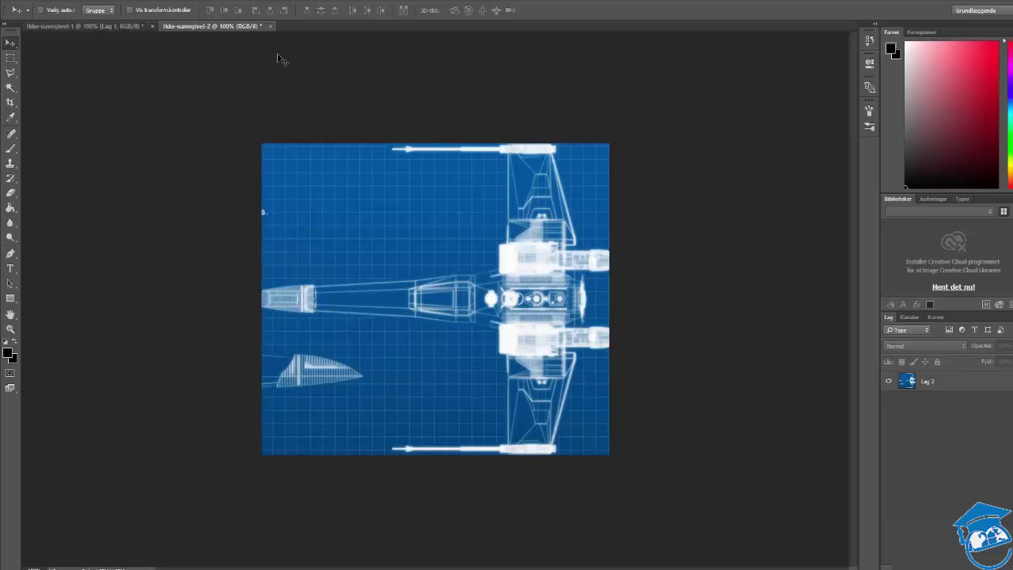
Export the top view document as TOP.png into the Video/Textures/x-wing folder on drive D and check the file there.
left_click(32, 1)
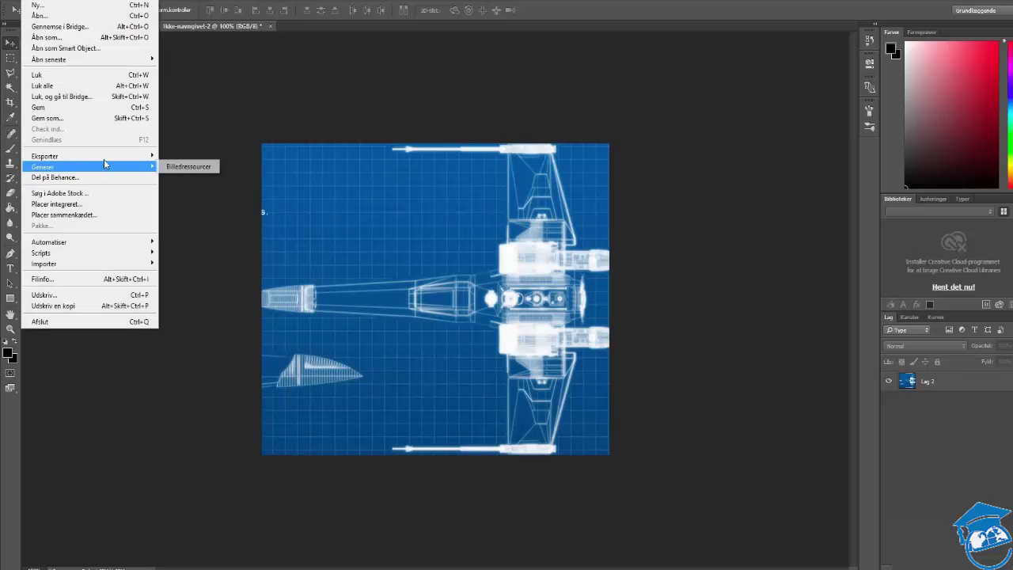
mouse_move(108, 158)
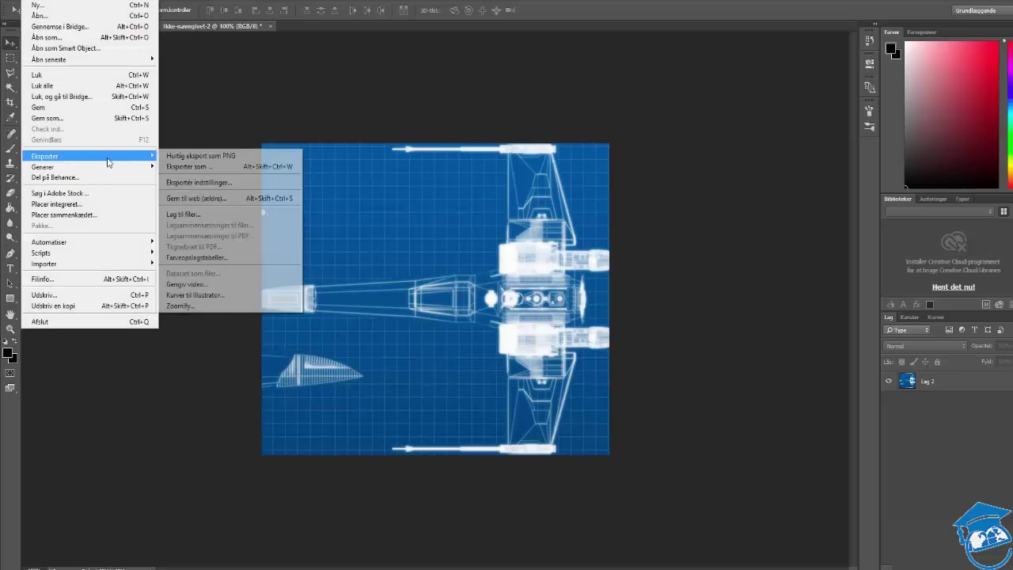
left_click(204, 156)
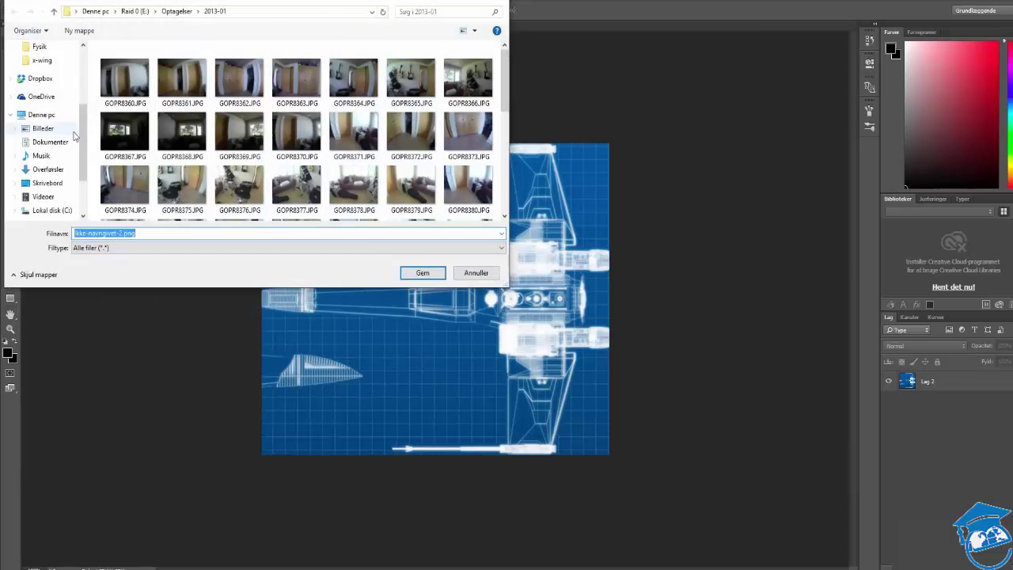
scroll(75, 137, "down", 2)
left_click(52, 196)
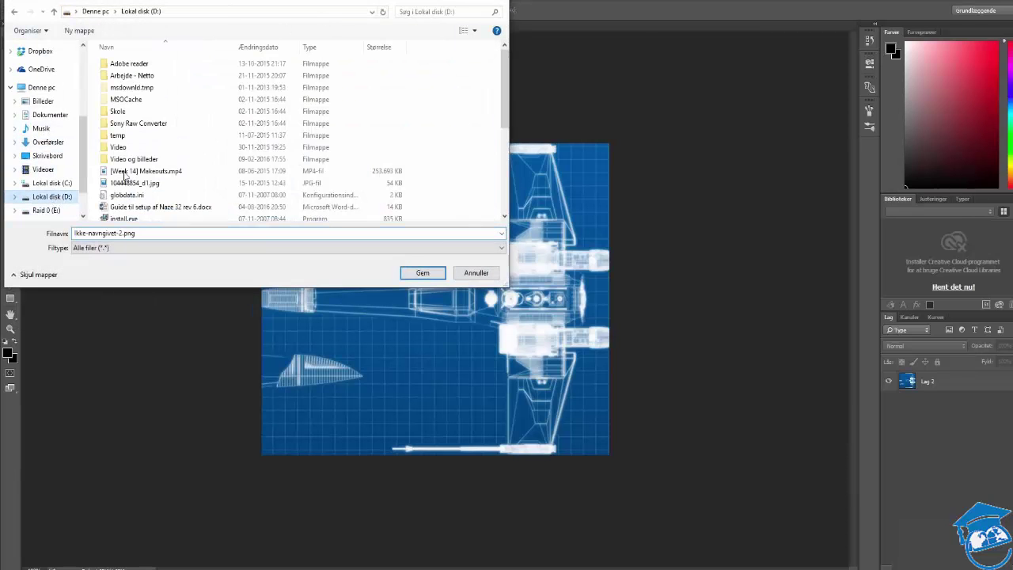
double_click(177, 155)
scroll(174, 159, "down", 5)
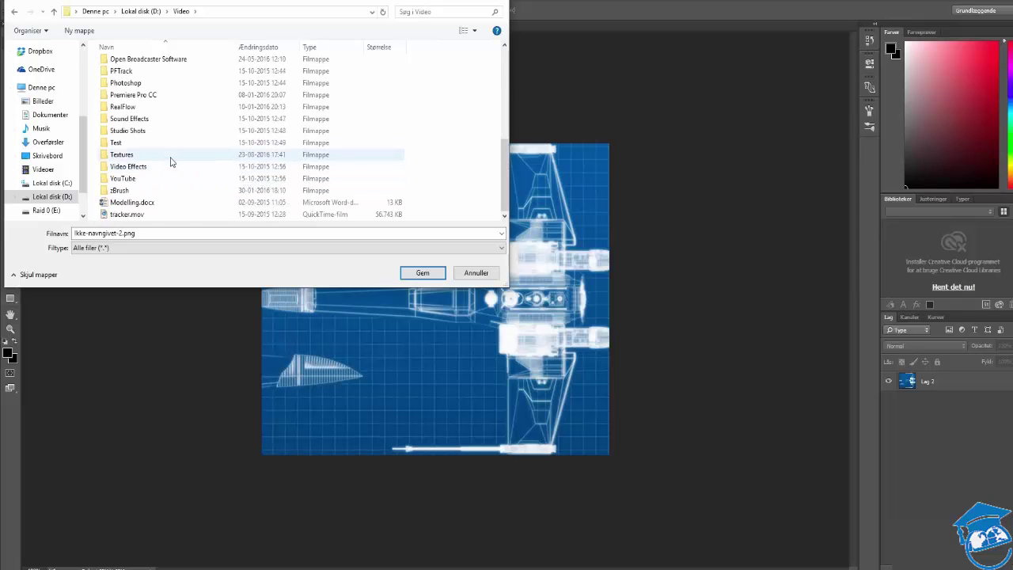
double_click(170, 158)
scroll(254, 123, "down", 3)
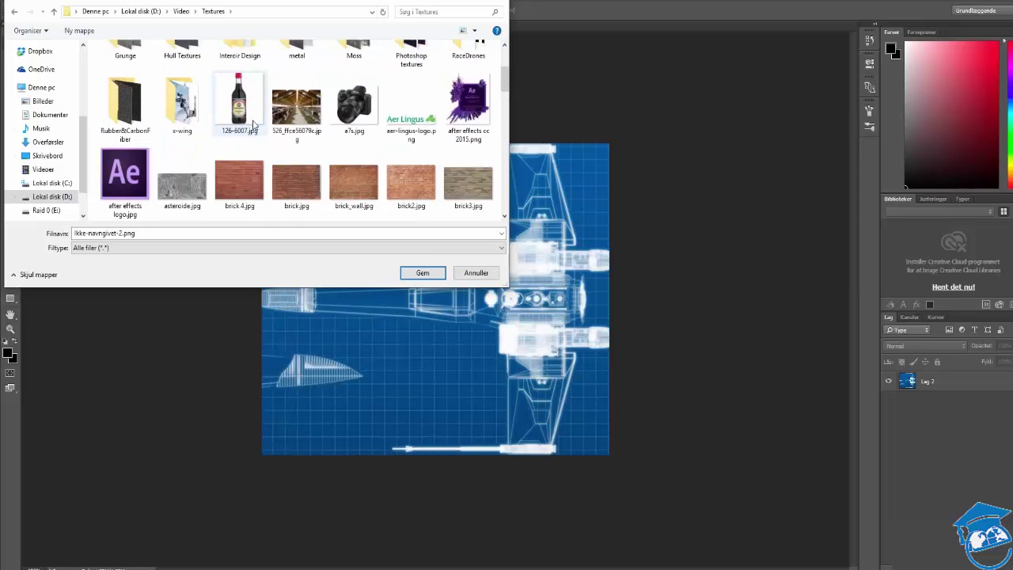
double_click(182, 103)
left_click(197, 232)
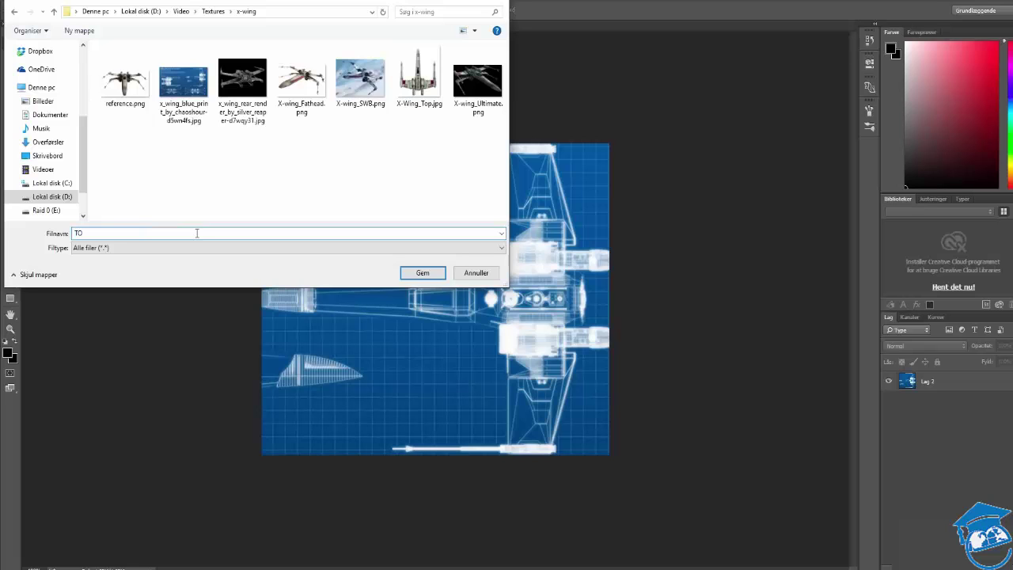
key("Return")
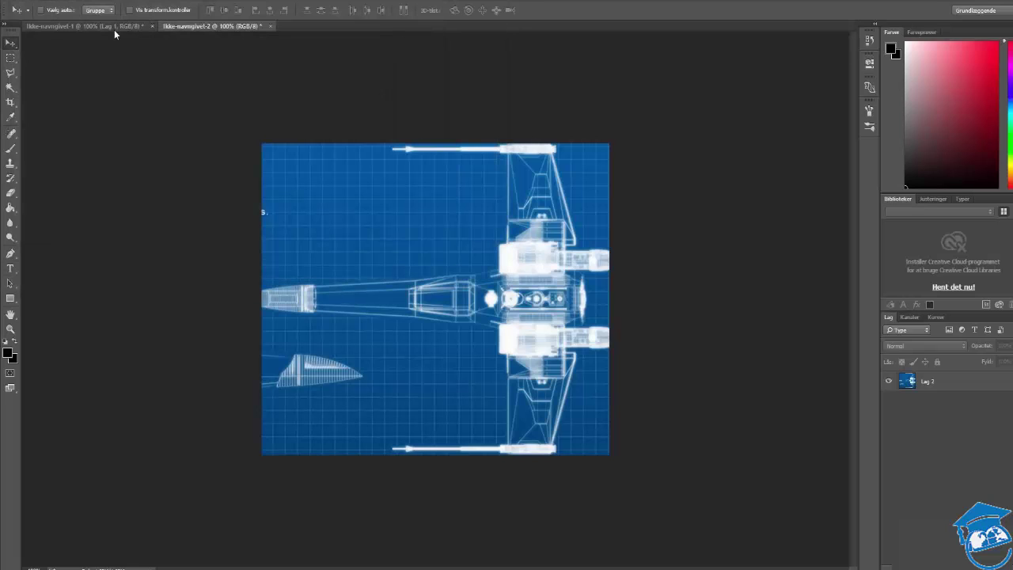
key("alt+Tab")
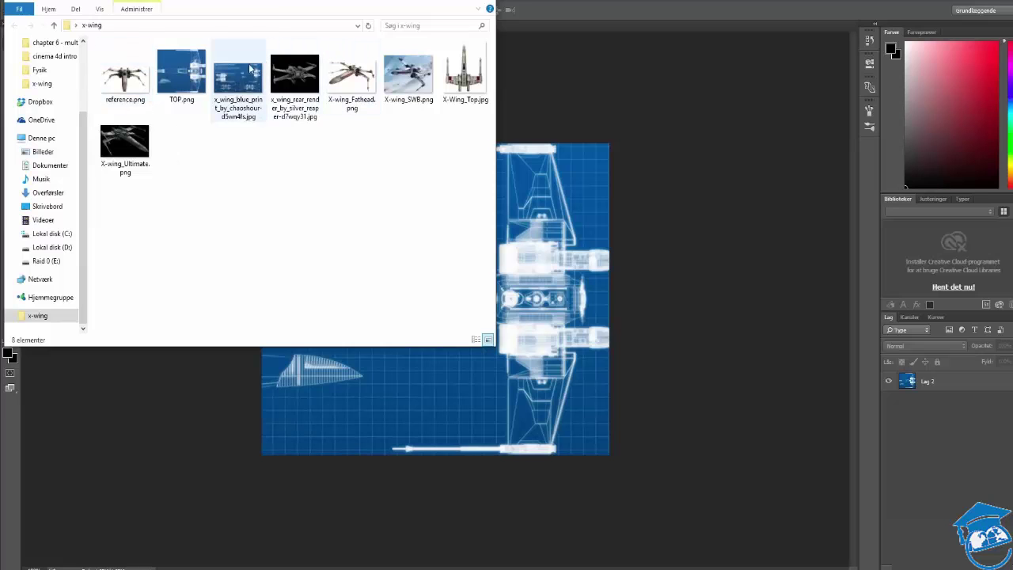
left_click(409, 2)
Export the side view document as SIDE.png into the same x-wing folder.
left_click(86, 26)
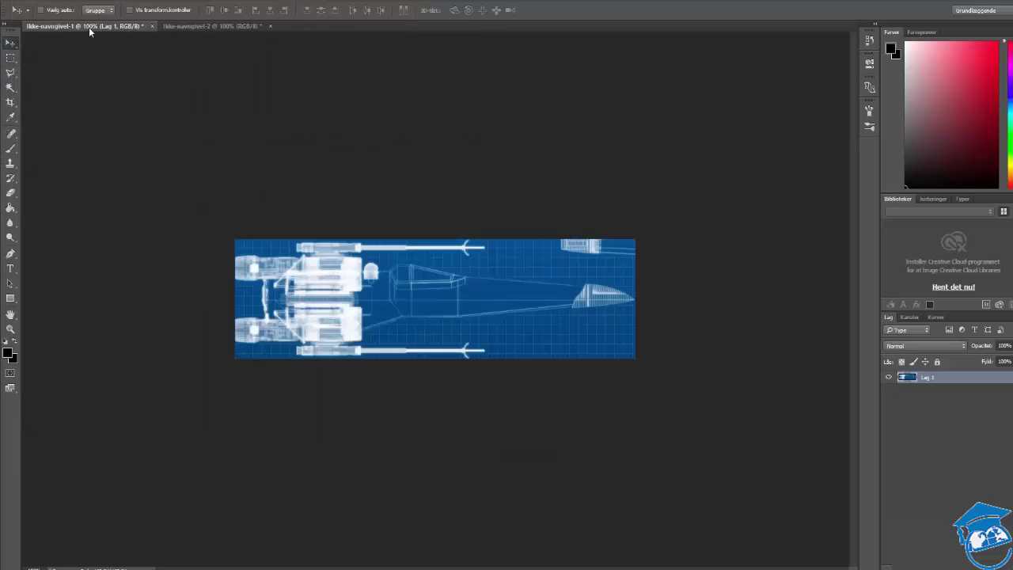
left_click(33, 1)
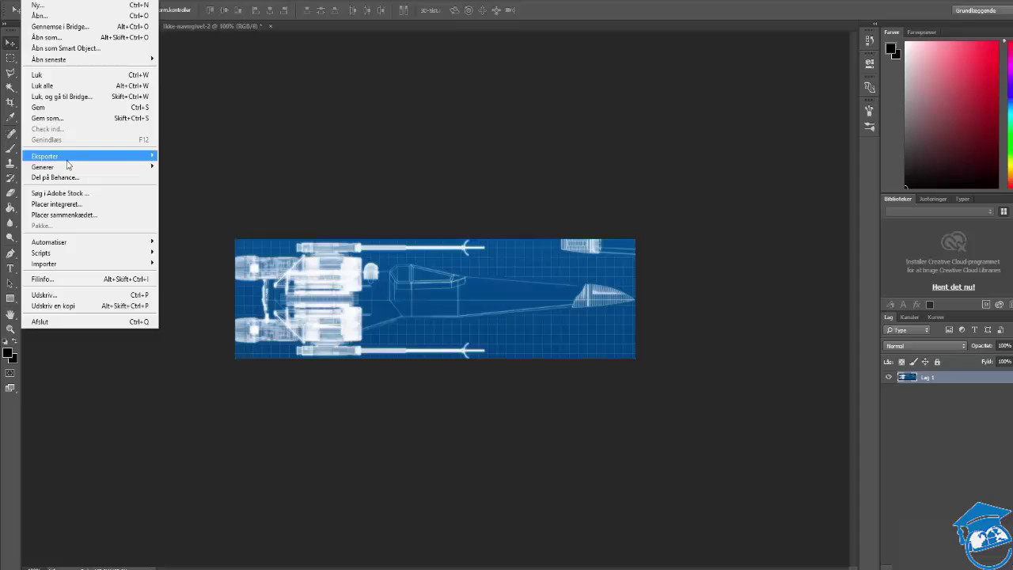
mouse_move(72, 157)
left_click(212, 168)
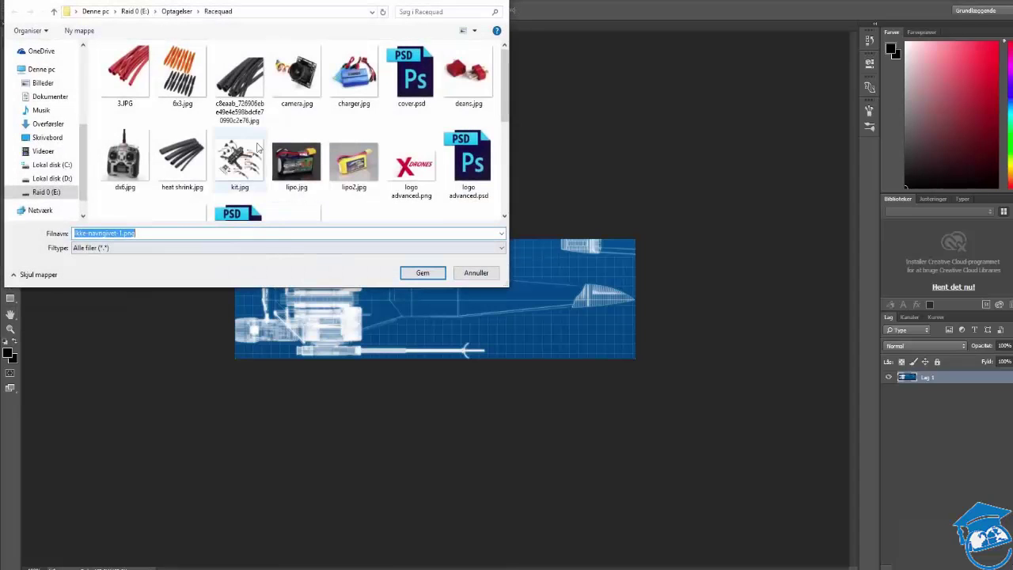
left_click(176, 12)
left_click(96, 12)
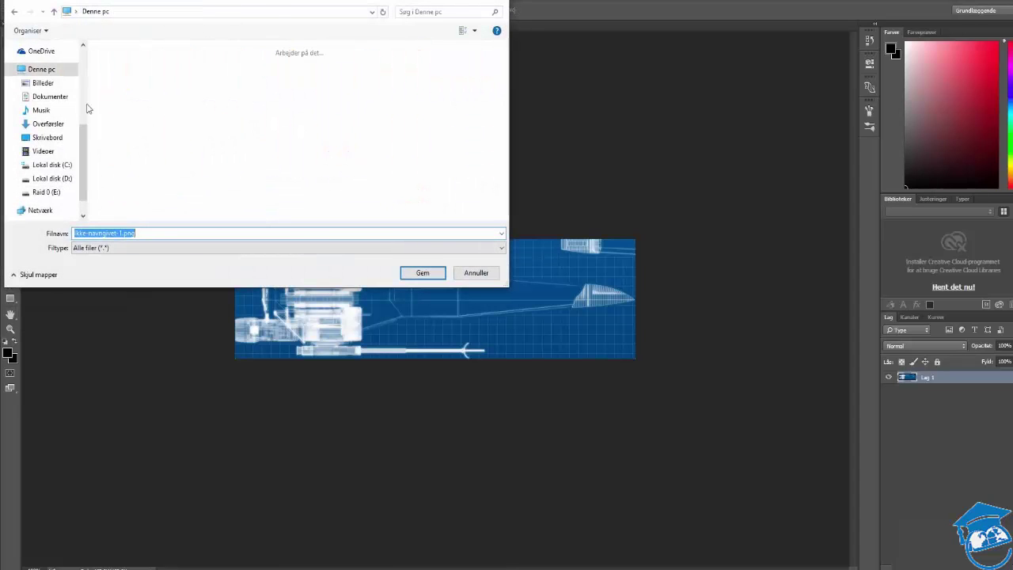
double_click(273, 150)
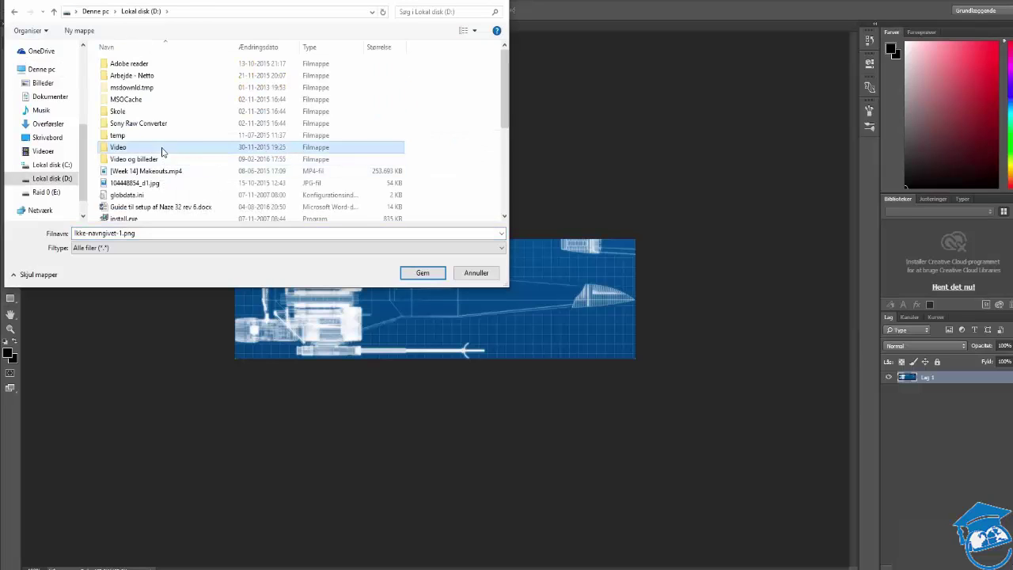
double_click(163, 148)
scroll(142, 170, "down", 2)
double_click(170, 165)
scroll(271, 137, "up", 1)
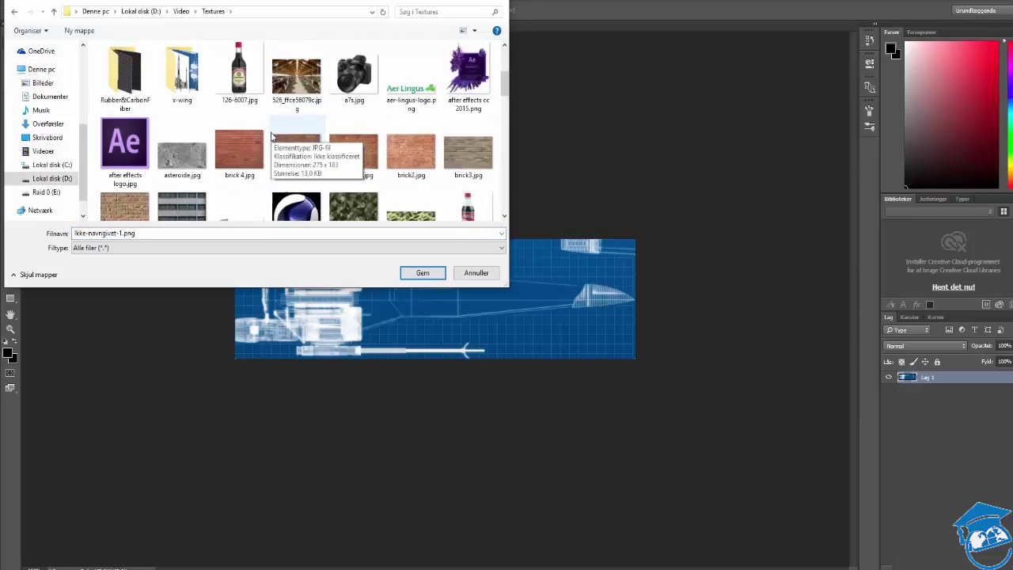
double_click(182, 75)
double_click(147, 232)
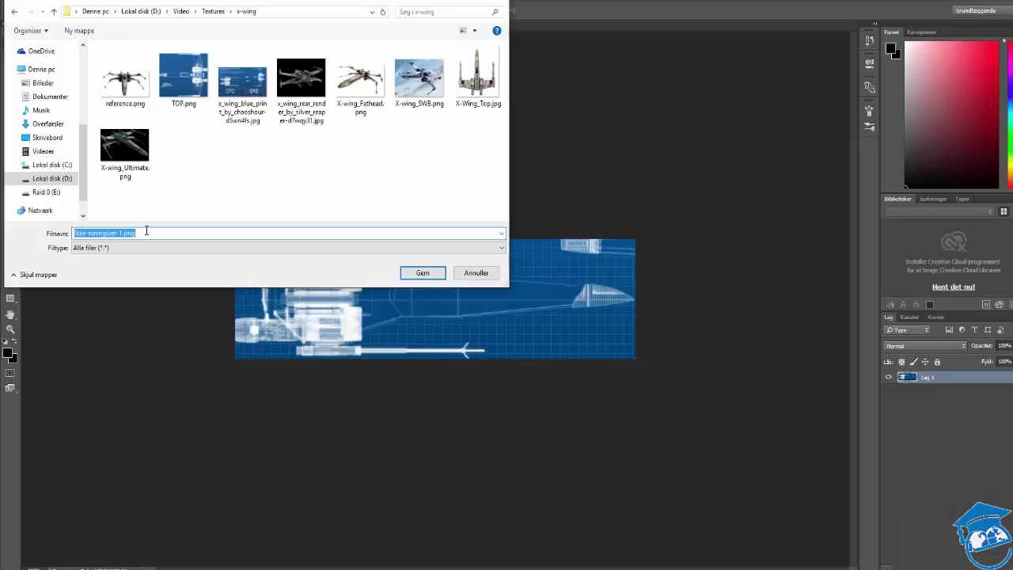
key("Return")
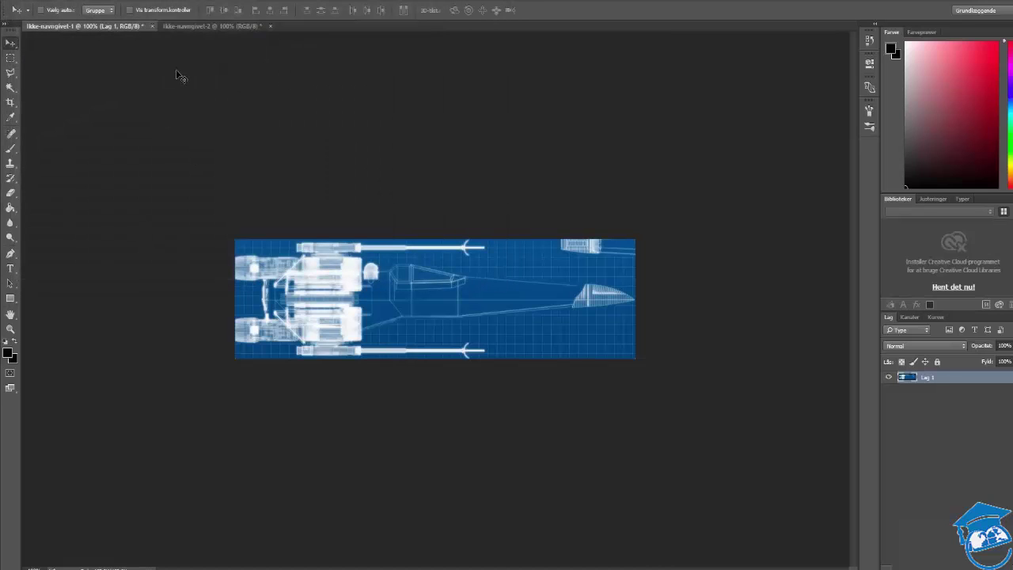
Quit Photoshop without saving the documents and clear the folder and blueprint image windows away from Cinema 4D.
left_click(999, 1)
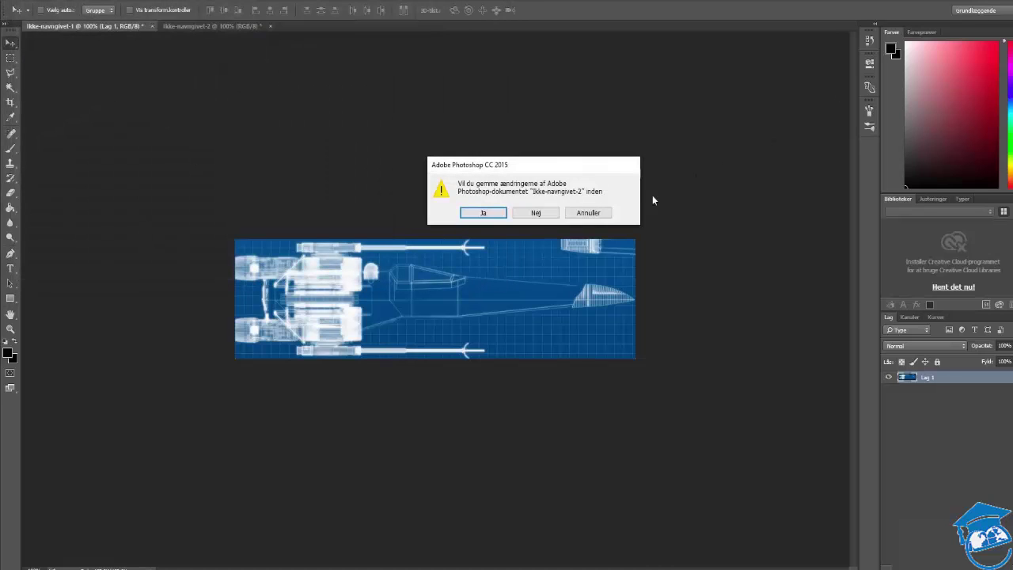
left_click(535, 214)
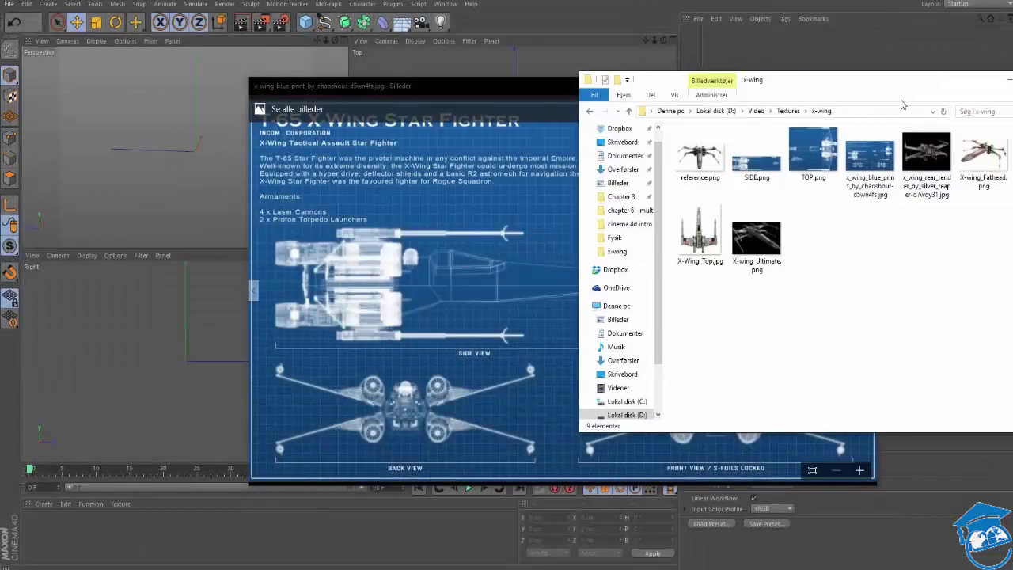
left_click_drag(863, 82, 600, 106)
left_click(804, 103)
left_click_drag(753, 87, 611, 77)
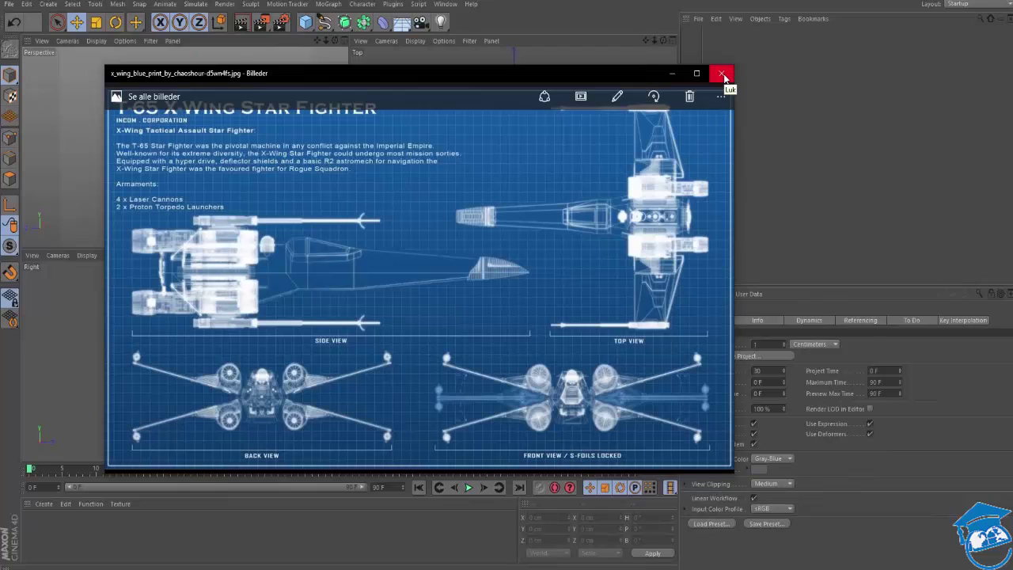
left_click(673, 75)
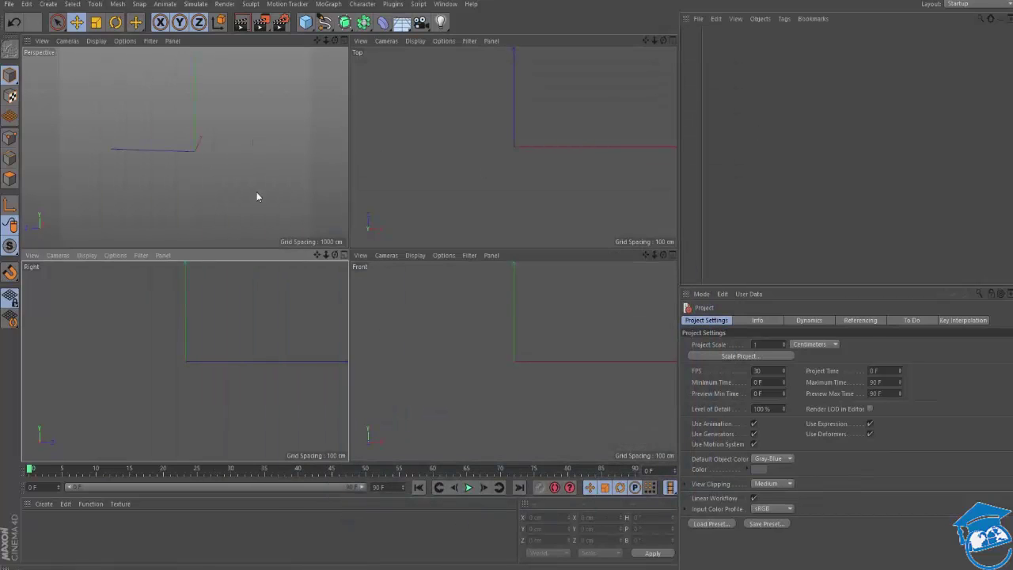
Add a cube at the origin and stretch it into a flat box about 671 × 110 × 261 cm.
left_click(309, 27)
left_click_drag(213, 150, 286, 173, "alt")
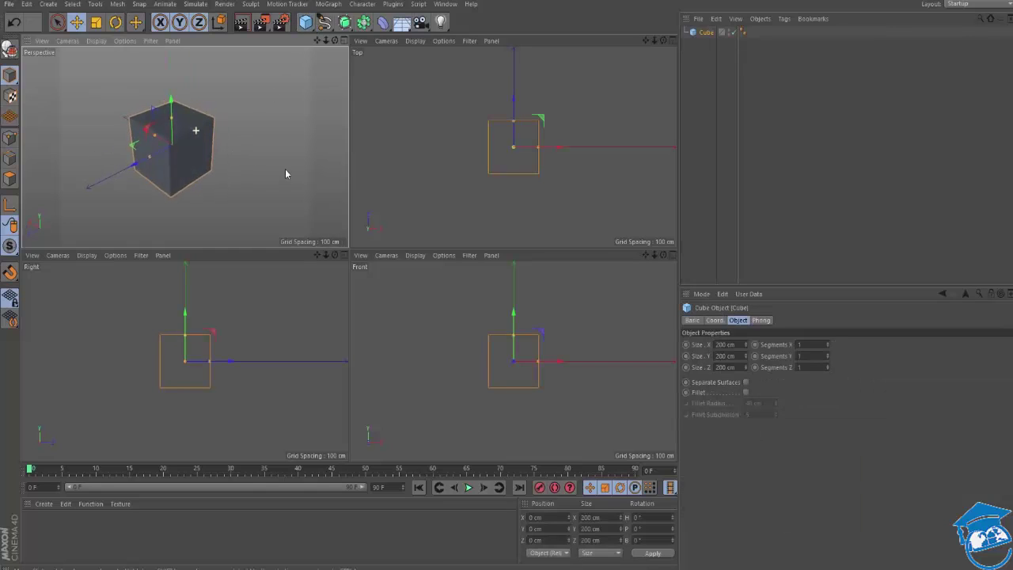
left_click_drag(151, 161, 328, 121, "alt")
middle_click(254, 165)
middle_click_drag(448, 225, 464, 206, "alt")
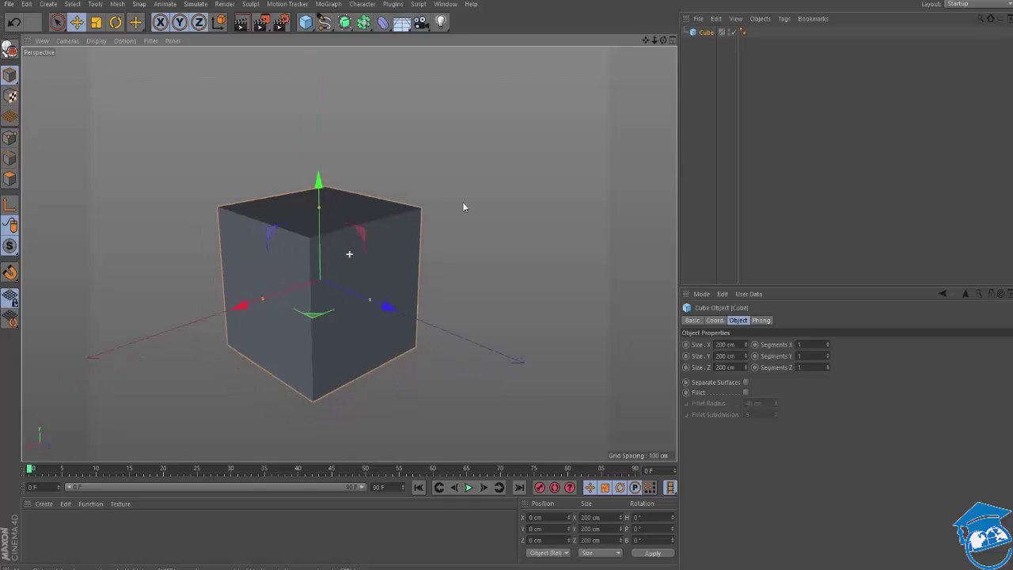
left_click_drag(464, 205, 362, 277, "alt")
right_click_drag(362, 276, 325, 264, "alt")
middle_click_drag(404, 241, 450, 222, "alt")
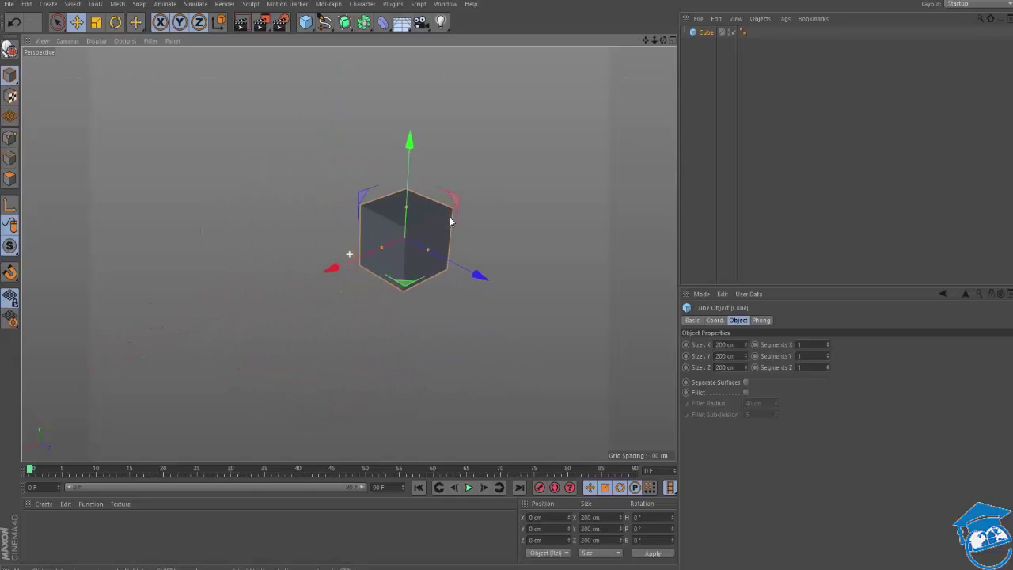
left_click_drag(441, 215, 313, 261, "alt")
left_click_drag(408, 201, 366, 168)
Add a second cube, scale it uniformly to about 557 cm per side, and delete it.
left_click(305, 22)
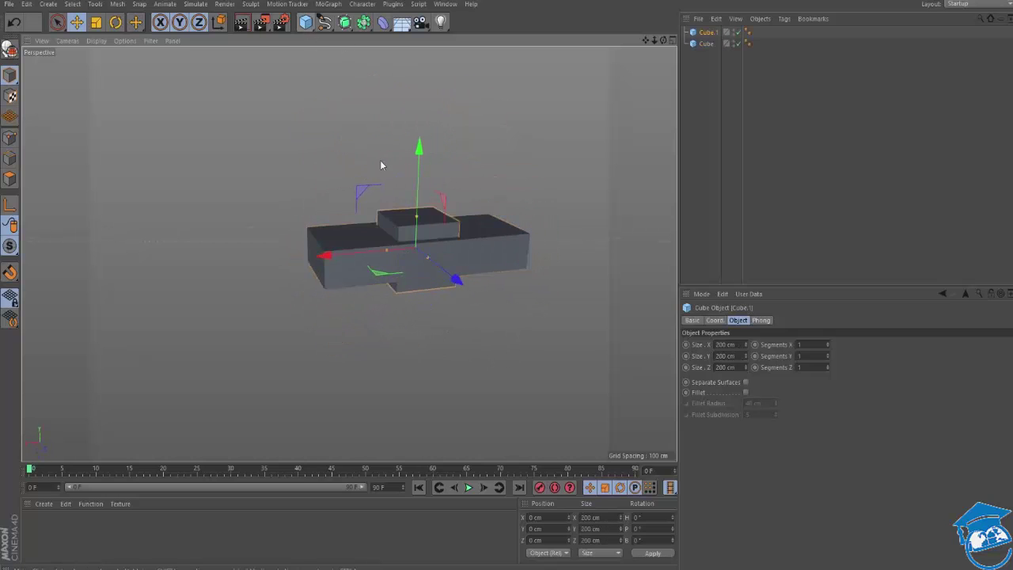
key("t")
left_click_drag(385, 365, 1010, 237)
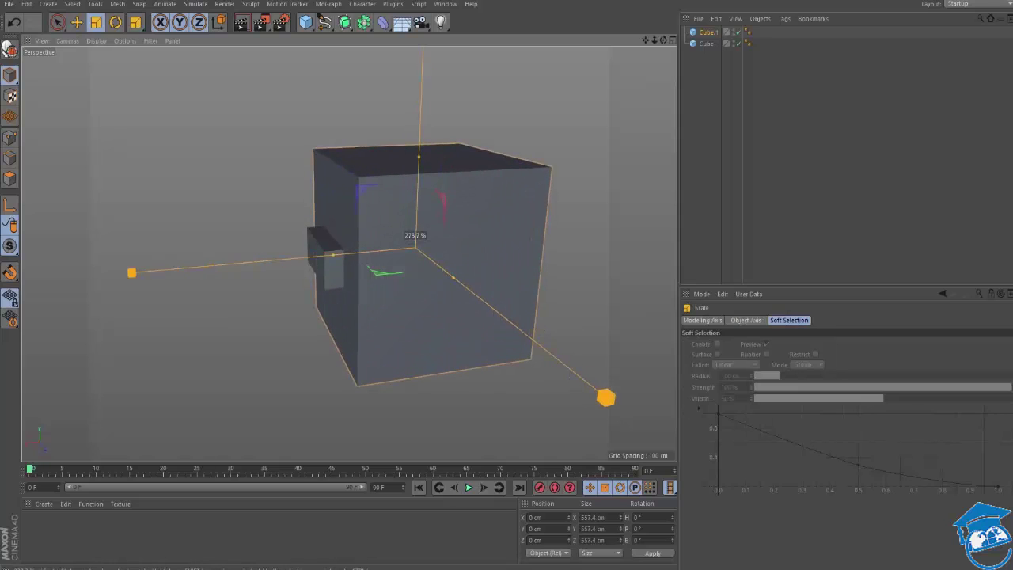
key("Delete")
Rotate the flat box 90° about its vertical axis so its long side runs along the world Z axis.
left_click_drag(378, 333, 423, 292, "alt")
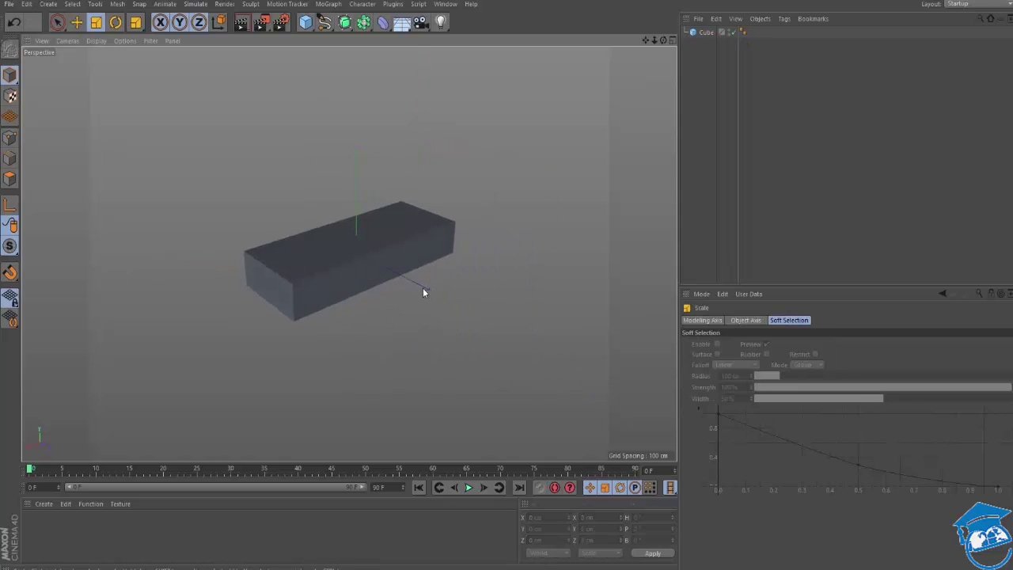
middle_click(418, 329)
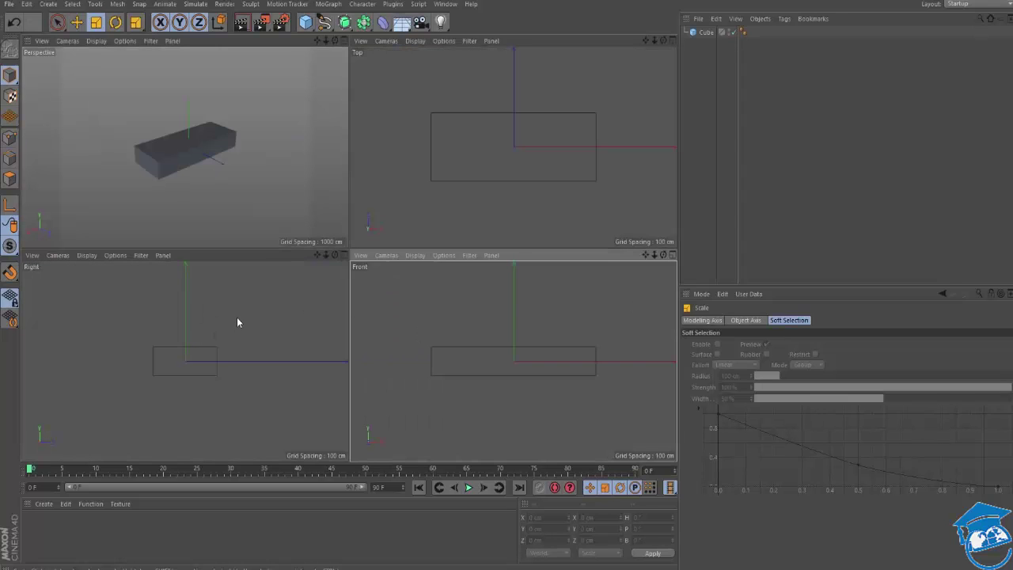
left_click(181, 147)
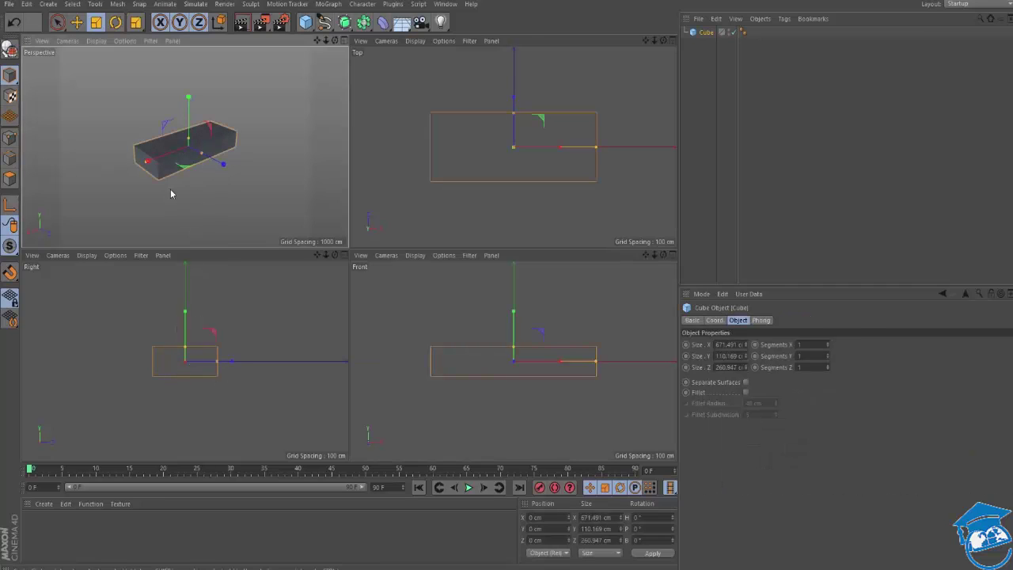
key("r")
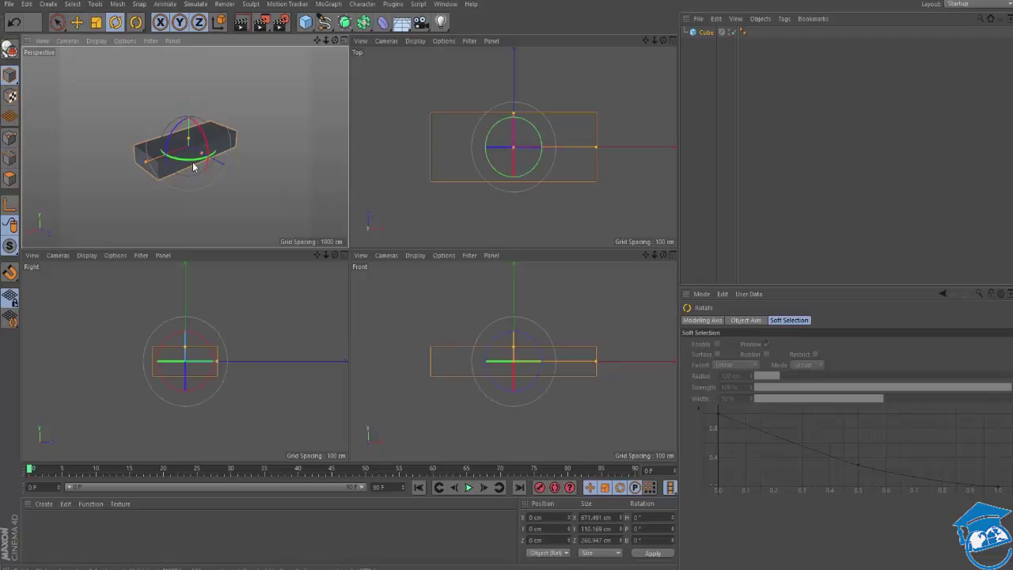
left_click_drag(192, 161, 255, 148)
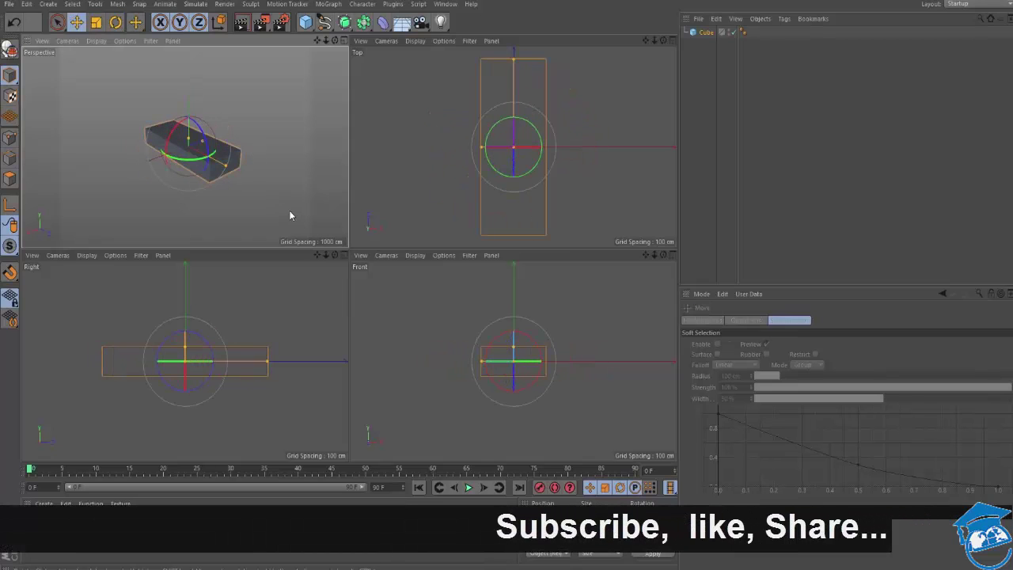
Try moving the rotated box along its own X axis, undo the movement and deselect the box.
key("e")
left_click_drag(227, 164, 170, 165)
key("ctrl+z")
key("ctrl+z")
key("ctrl+z")
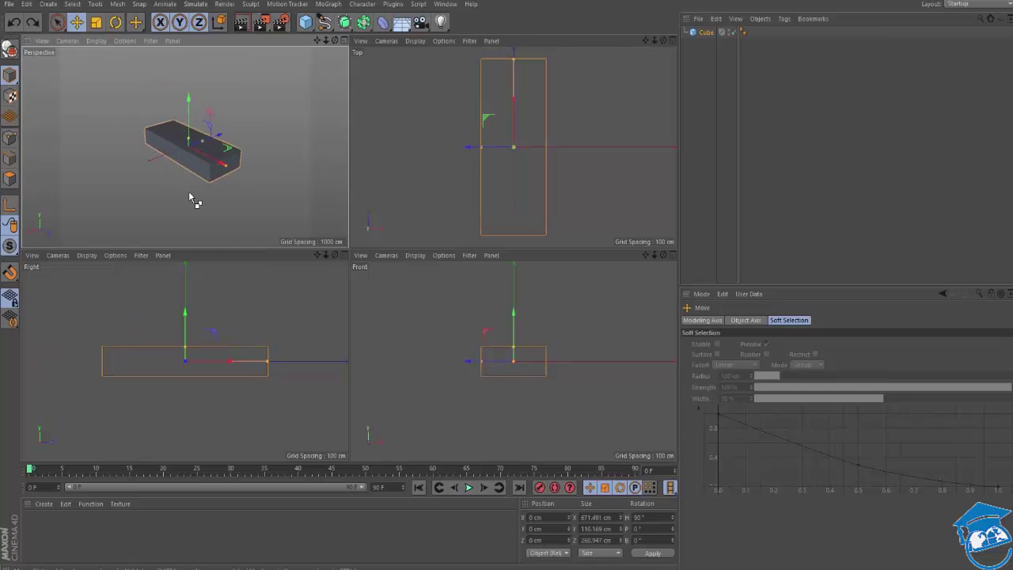
left_click(277, 200)
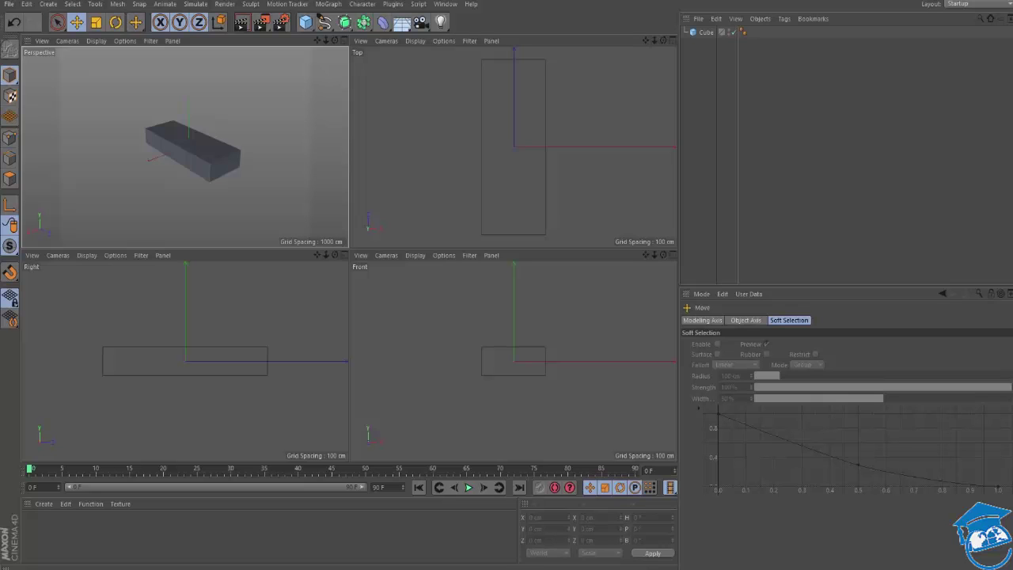
Load SIDE.png from the x-wing folder as the background image of the Right view.
left_click_drag(0, 98, 773, 99)
left_click(762, 188)
left_click(710, 204)
left_click_drag(755, 170, 186, 363)
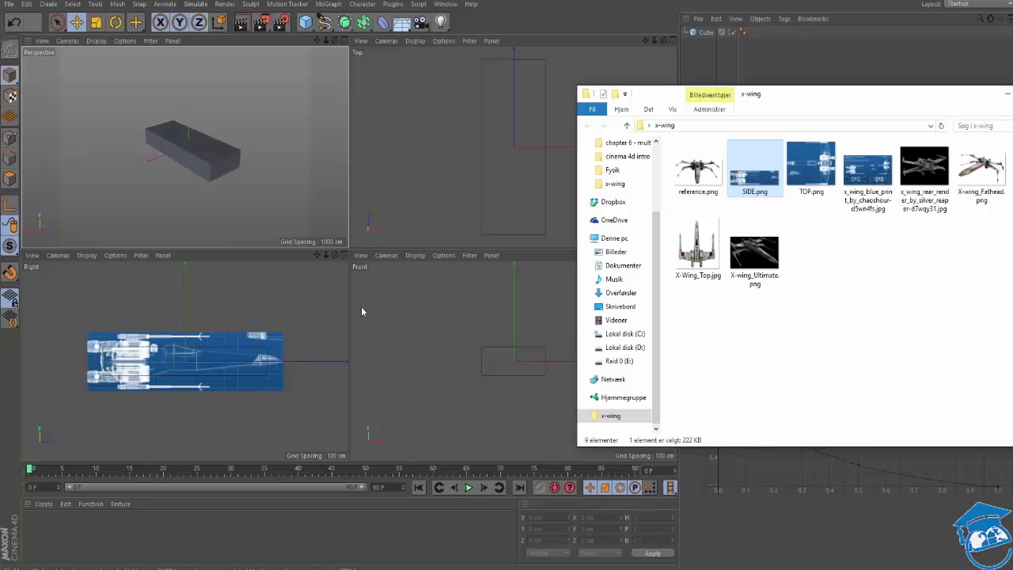
left_click(279, 164)
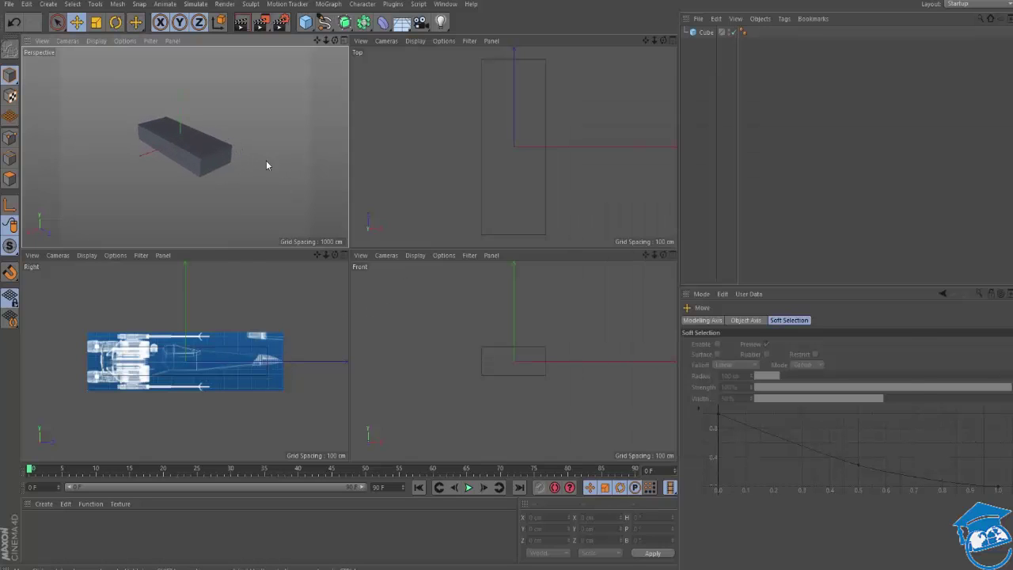
Load TOP.png from the x-wing folder as the background image of the Top view and minimize the folder window.
key("alt+Tab")
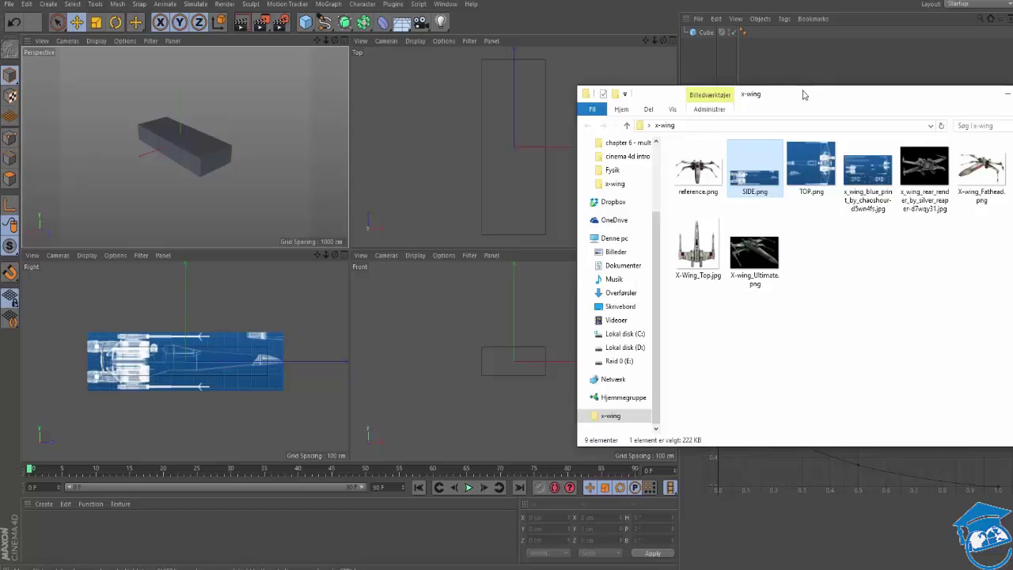
left_click_drag(803, 95, 856, 101)
left_click(868, 196)
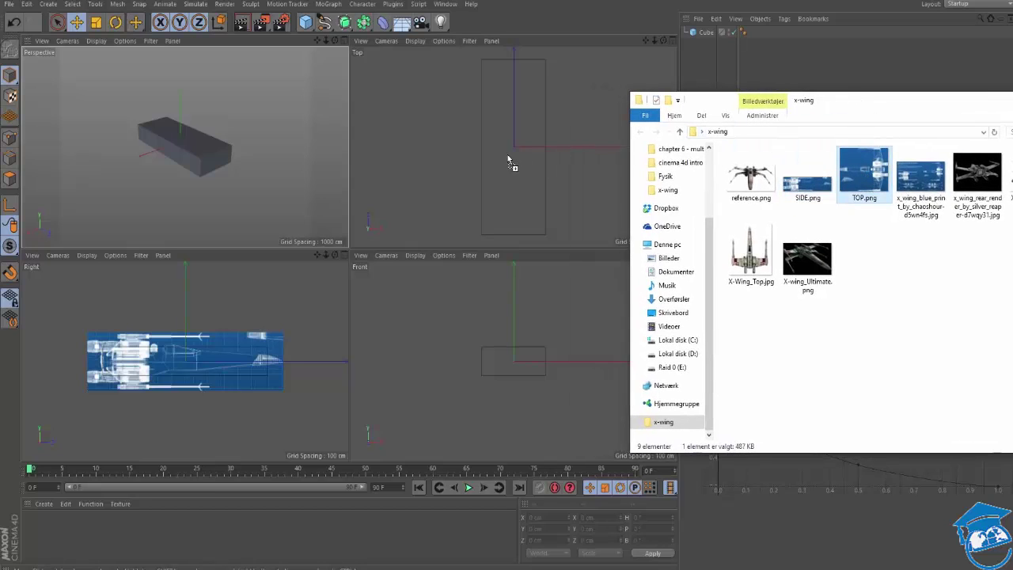
left_click_drag(507, 154, 476, 159)
left_click_drag(867, 111, 491, 117)
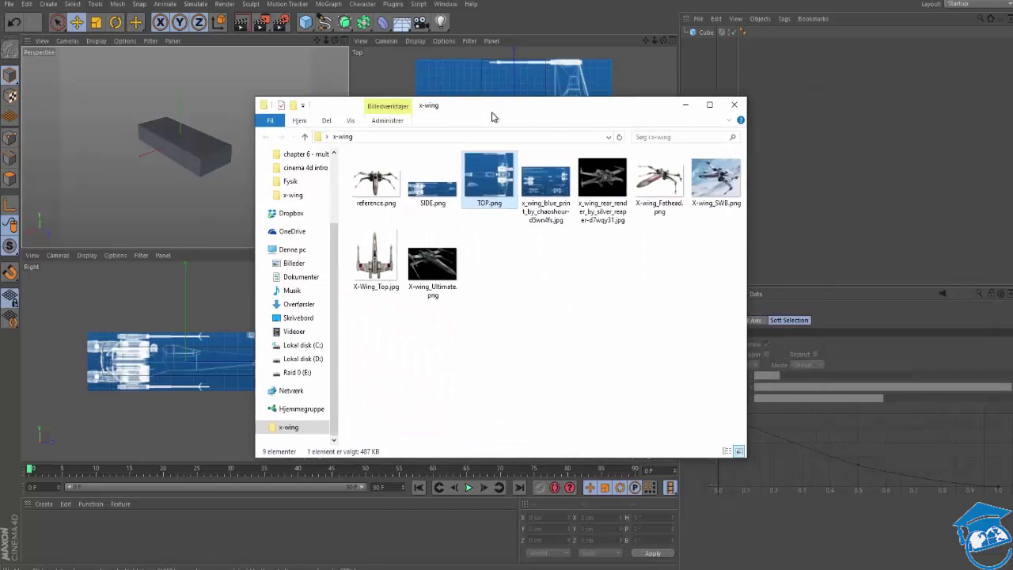
left_click(684, 106)
Select the box, try moving it along its long axis in both directions, and undo each movement.
left_click(214, 164)
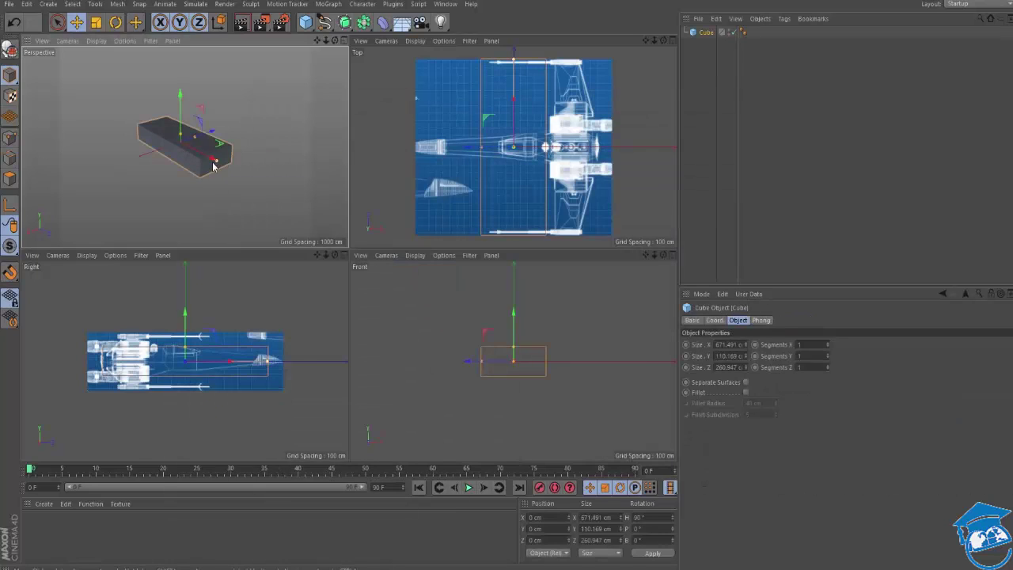
left_click_drag(211, 161, 194, 181)
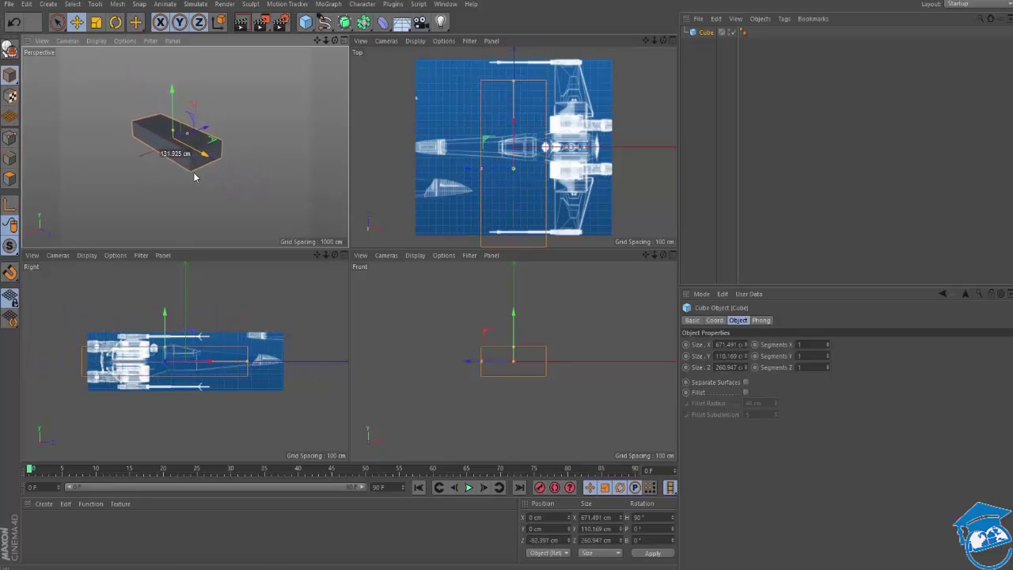
key("ctrl+z")
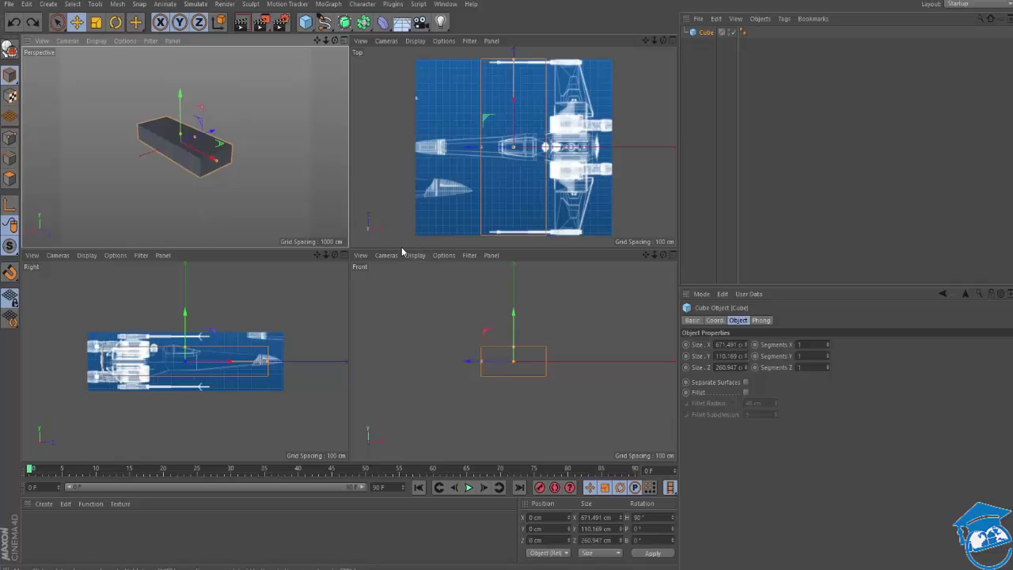
left_click_drag(210, 160, 242, 173)
key("ctrl+z")
Set the rotation of the Top view's background image to 90° so the X-wing lines up with the box's long side.
left_click(441, 42)
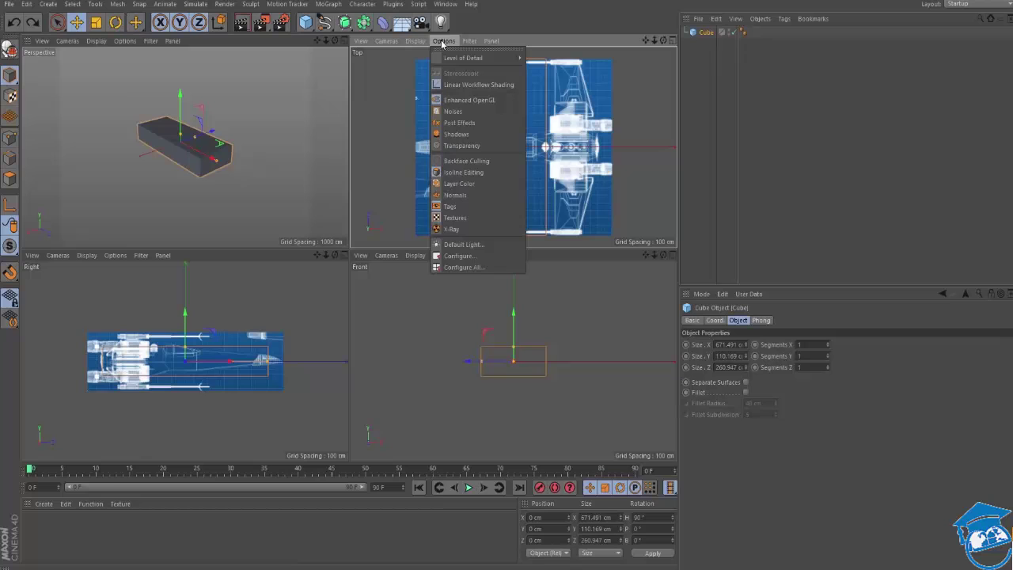
left_click(465, 252)
left_click(819, 321)
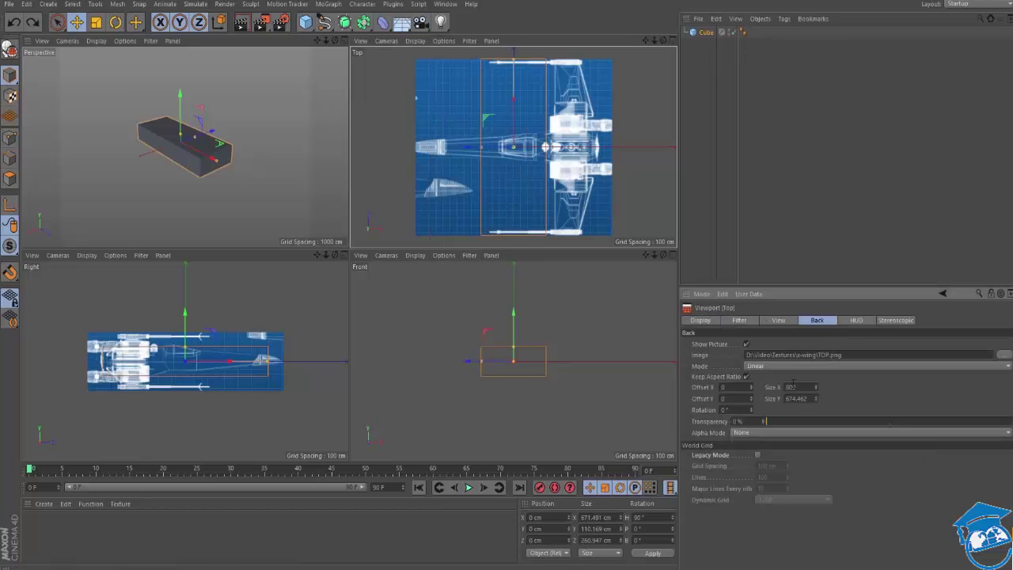
left_click_drag(750, 412, 766, 412)
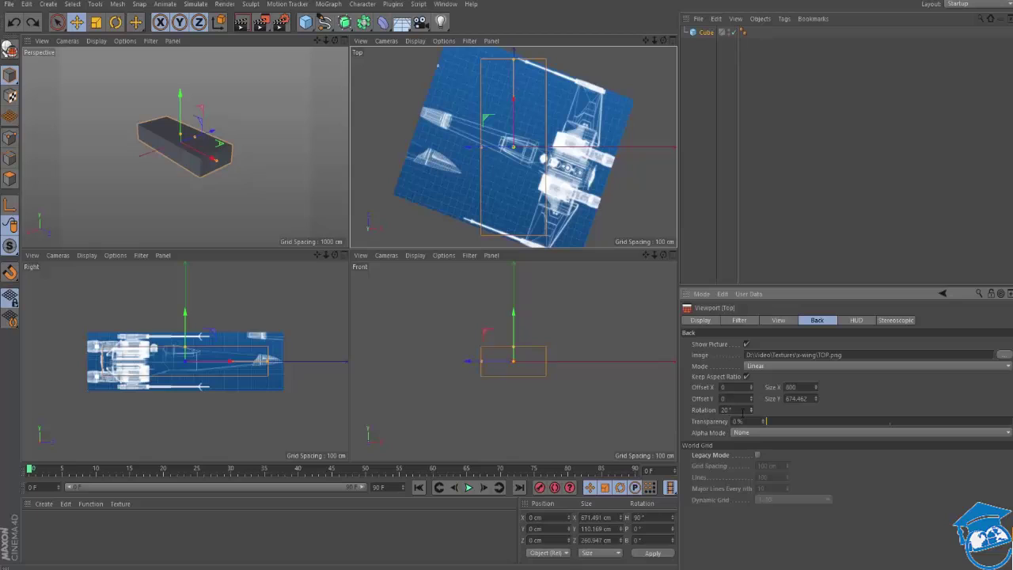
type("90")
key("Return")
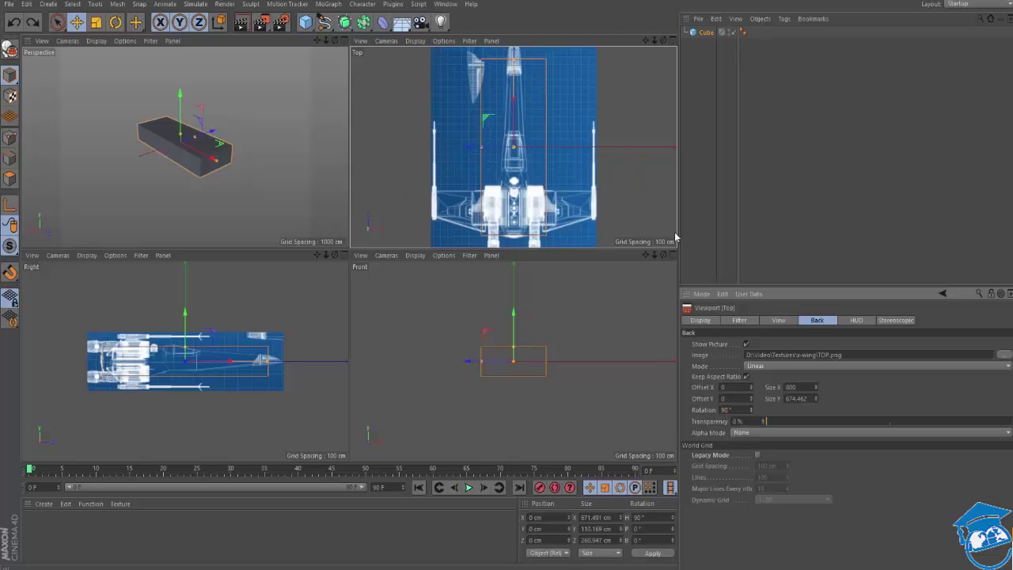
scroll(572, 138, "down", 3)
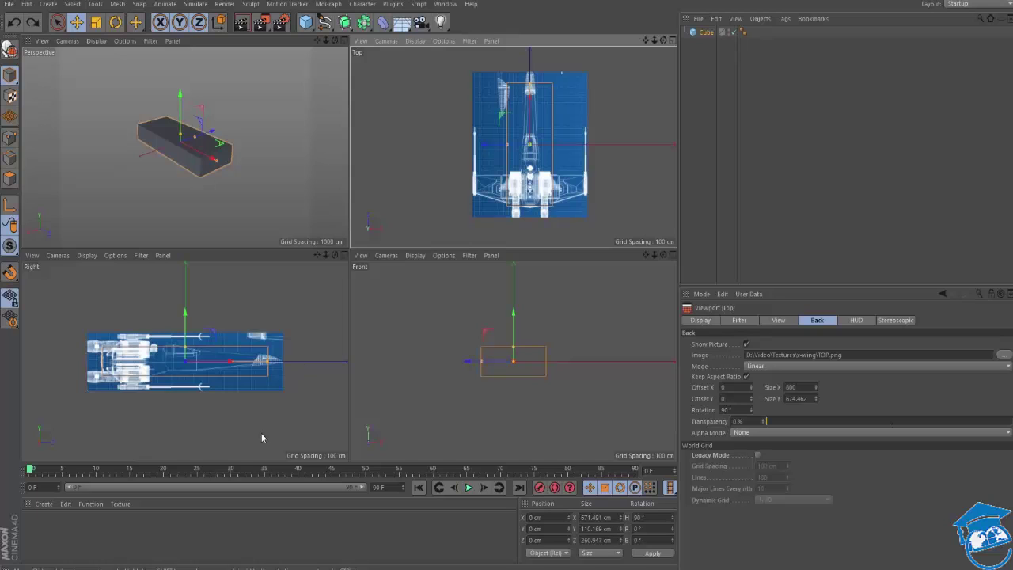
Scale the box uniformly to about 799 cm long so its end meets the side blueprint's edge at the nose tip.
left_click(219, 154)
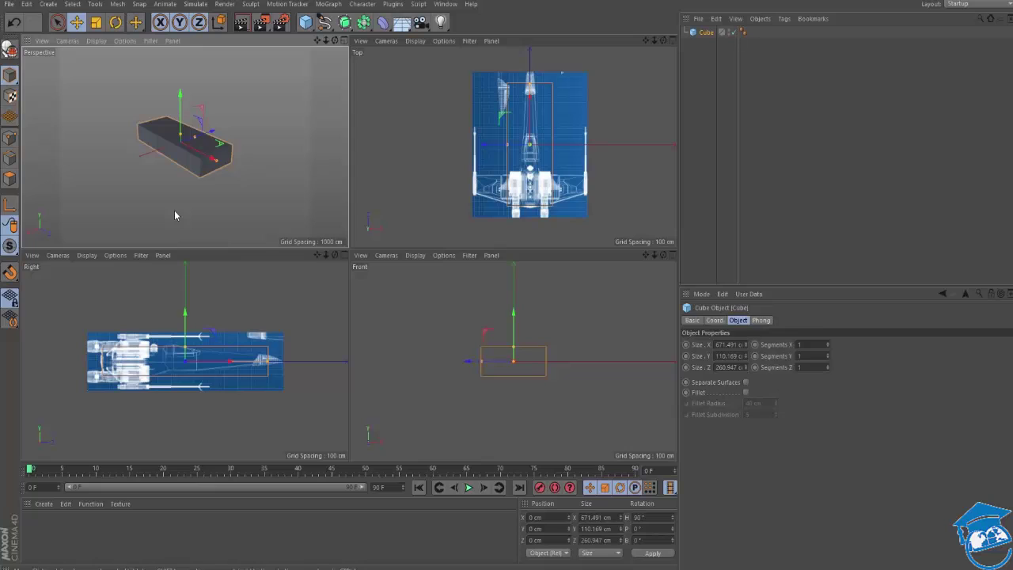
key("t")
left_click_drag(174, 210, 254, 184)
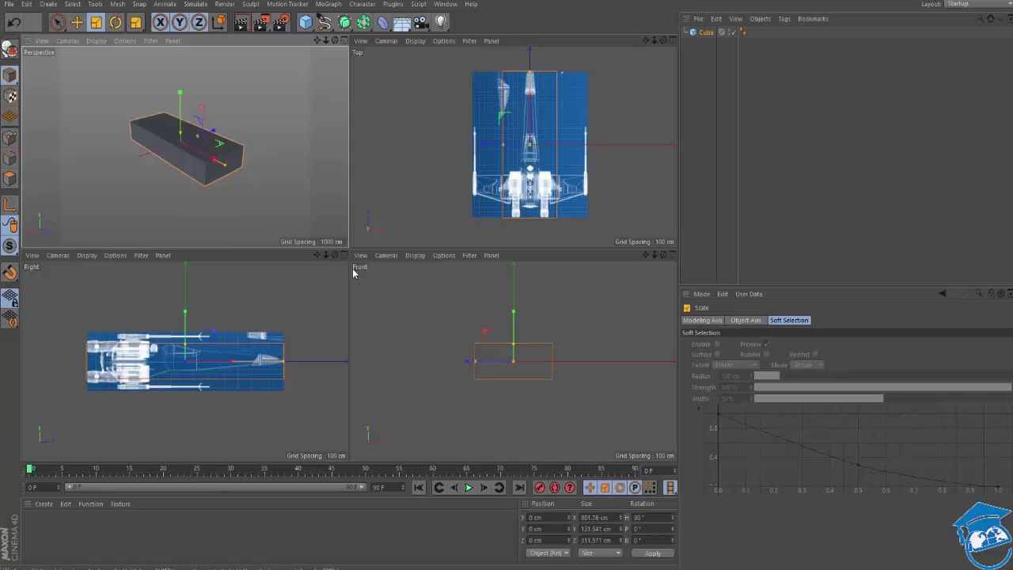
scroll(297, 368, "up", 10)
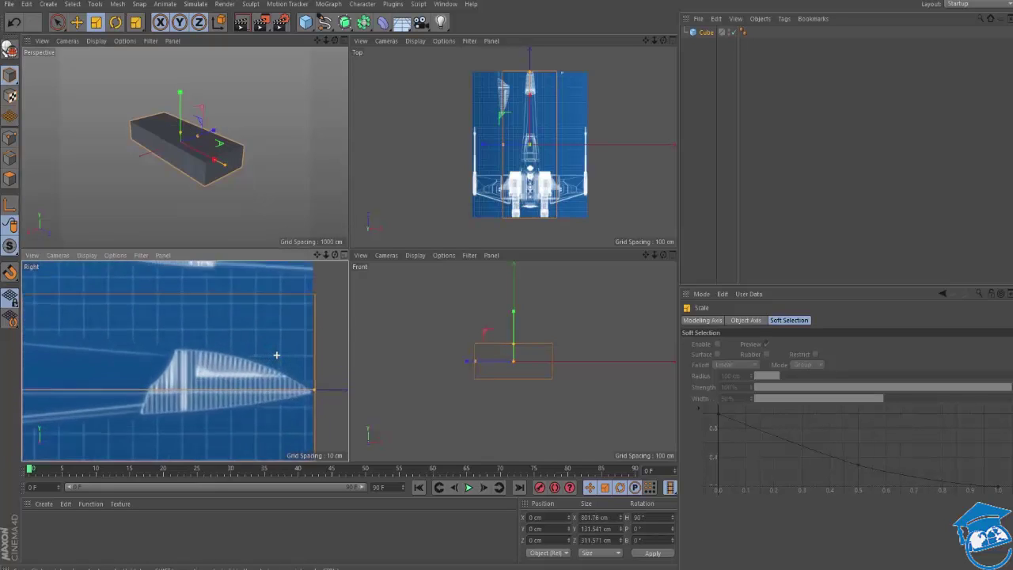
scroll(244, 348, "up", 6)
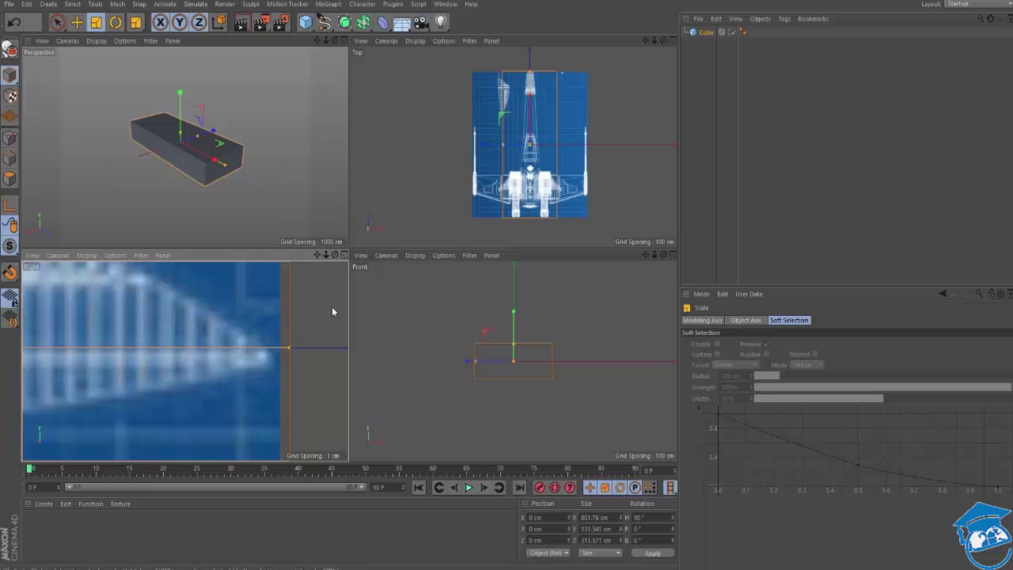
left_click_drag(270, 207, 266, 203)
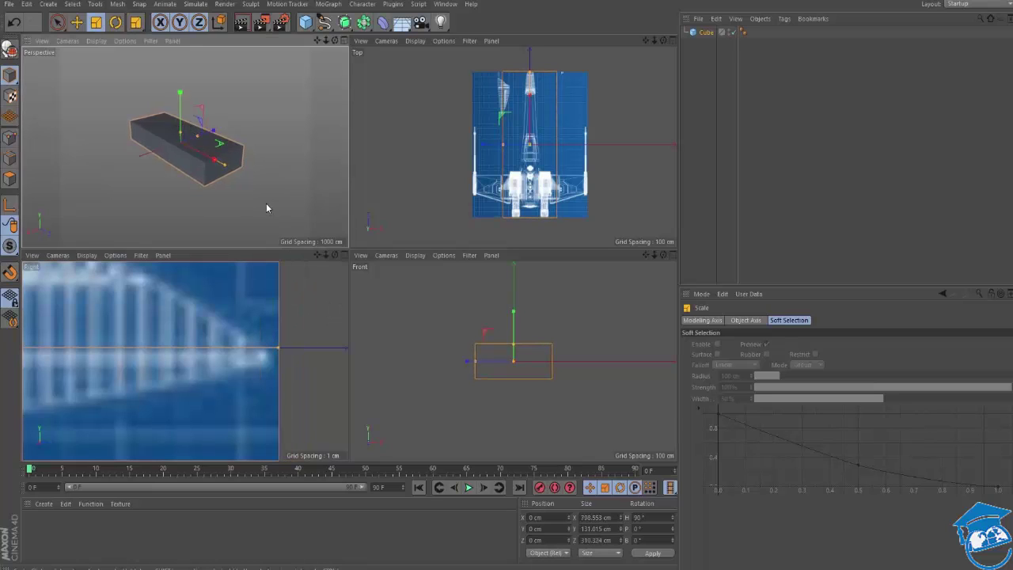
Check the box's ends against the blueprint image edges at the nose and engines in the Right and Top views.
scroll(235, 350, "down", 15)
scroll(121, 381, "up", 8)
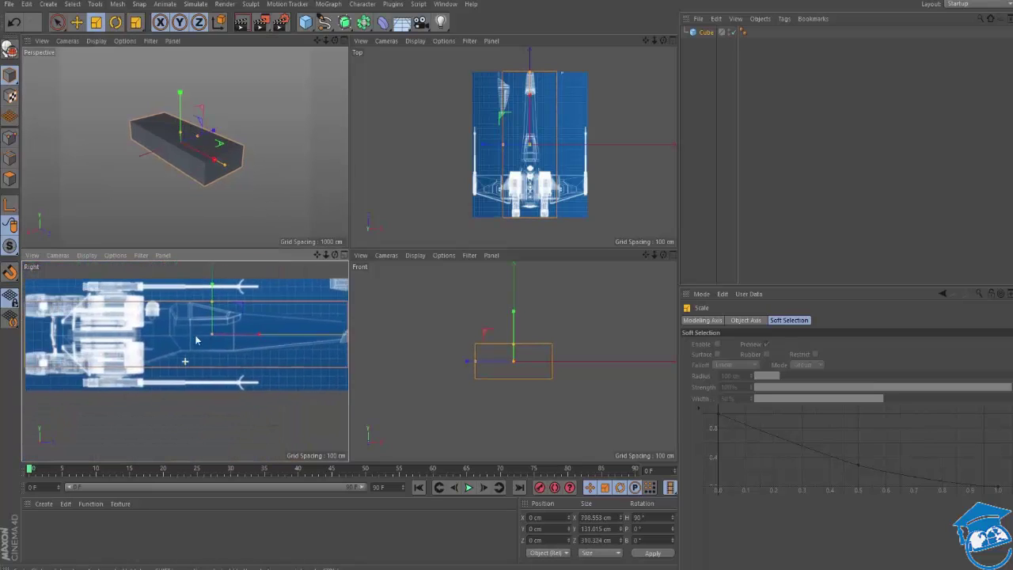
right_click_drag(185, 285, 194, 317, "alt")
scroll(535, 207, "up", 10)
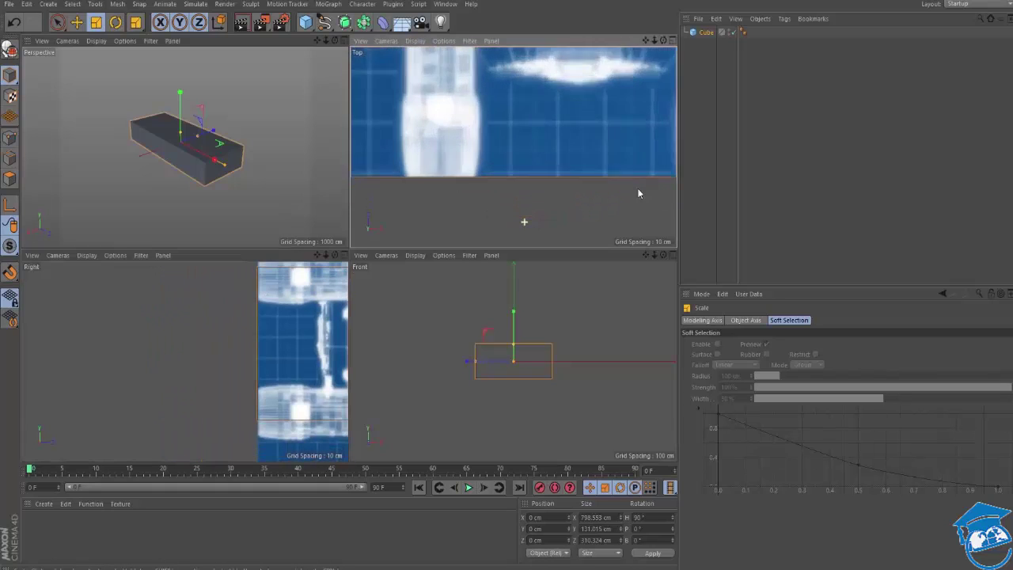
scroll(521, 164, "down", 10)
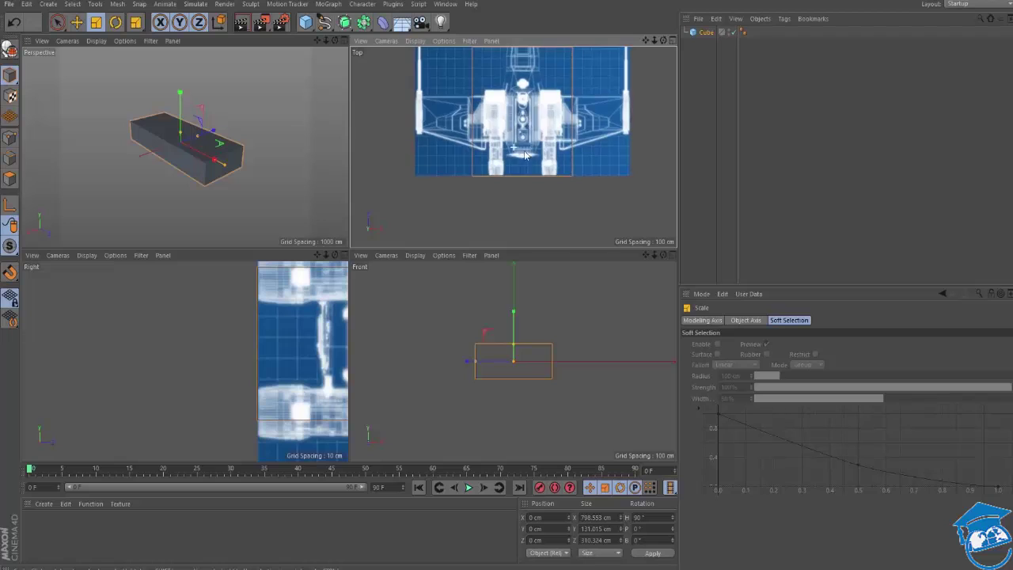
scroll(549, 119, "up", 10)
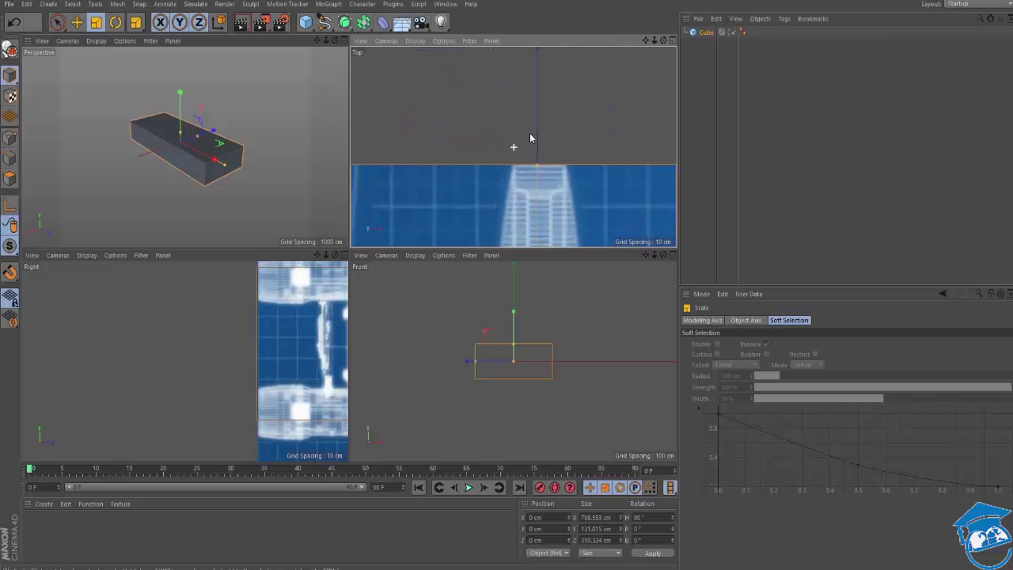
scroll(530, 167, "down", 10)
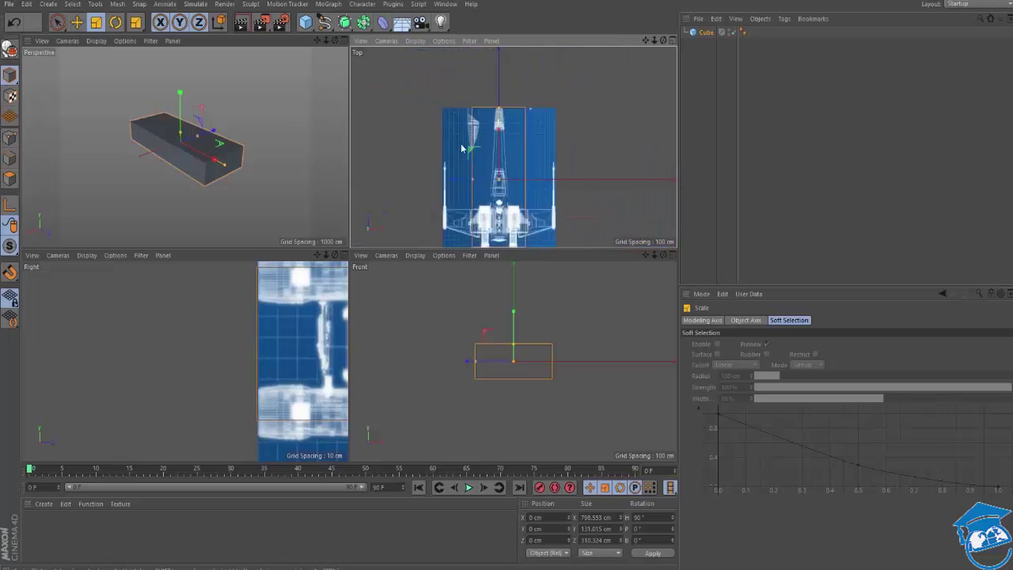
right_click_drag(525, 138, 539, 156, "alt")
Rotate the Top view 90° so the X-wing's nose faces the same way as in the Right view, and inspect it maximized.
left_click_drag(588, 173, 499, 149, "alt")
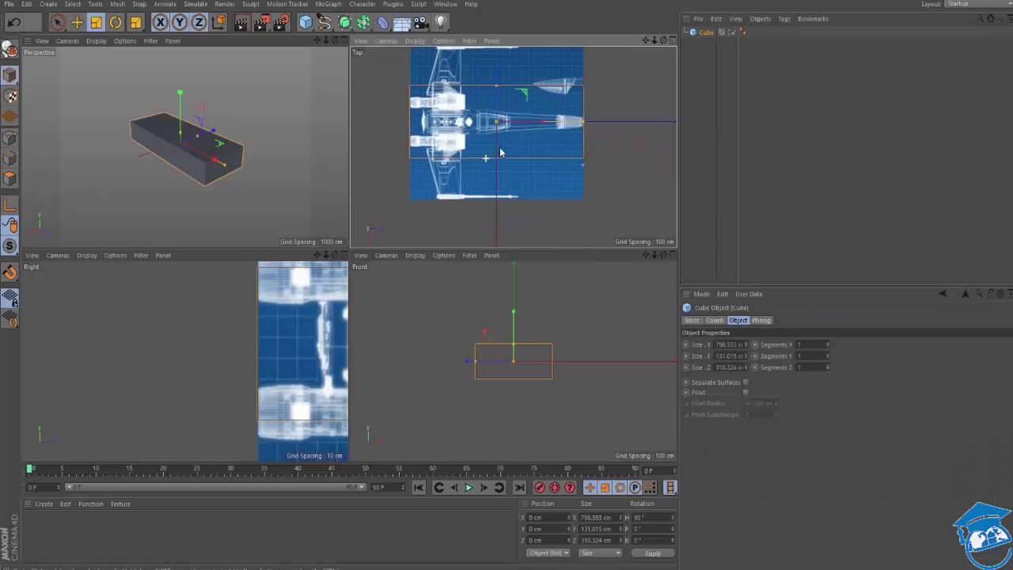
middle_click_drag(499, 150, 512, 171, "alt")
middle_click(463, 220)
middle_click(463, 219)
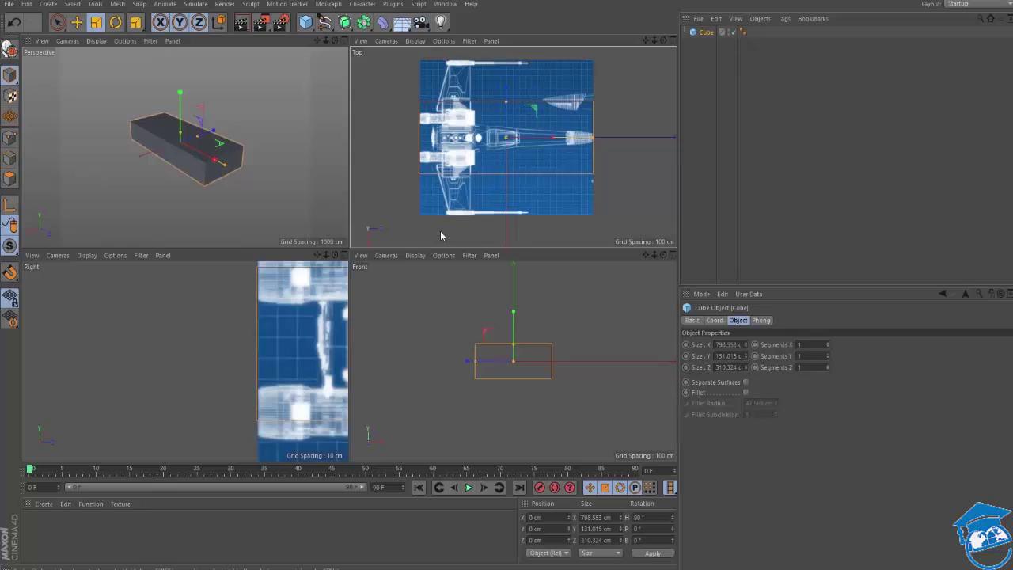
middle_click(440, 231)
middle_click(513, 267)
middle_click(498, 220)
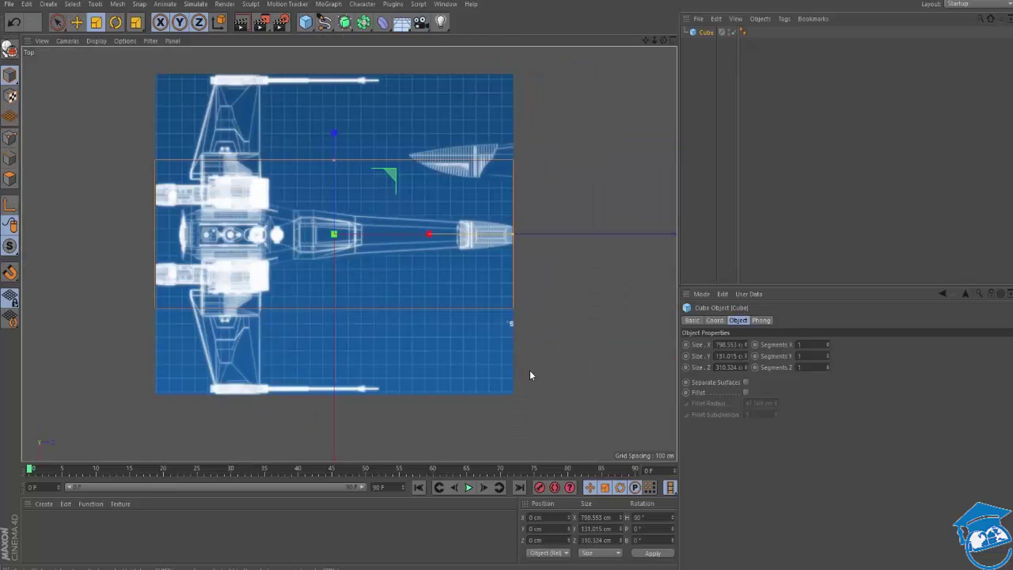
left_click_drag(538, 375, 508, 364, "alt")
middle_click_drag(456, 361, 466, 424, "alt")
scroll(493, 380, "up", 2)
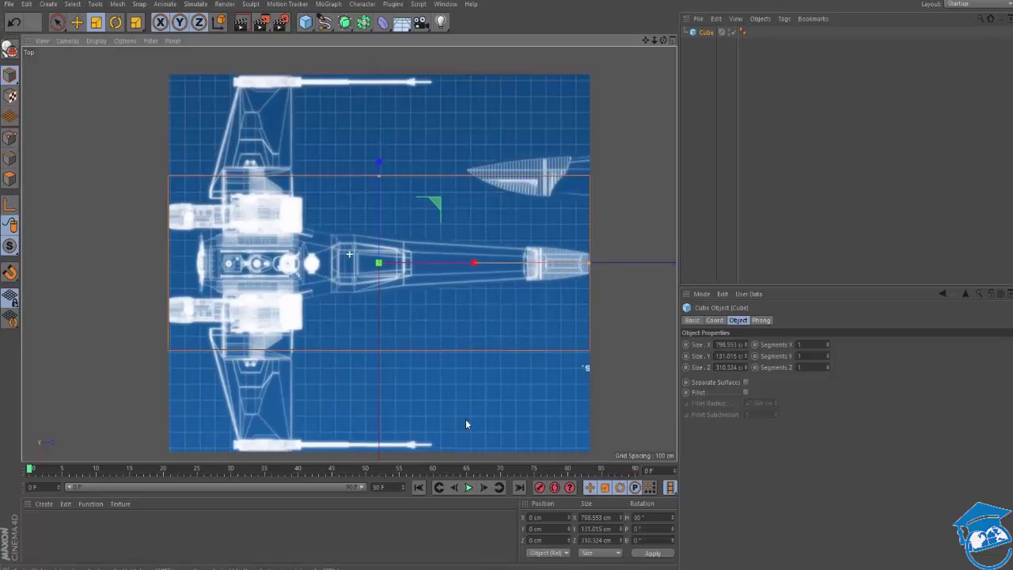
Scale only the box's height to about 223 cm in the maximized Right view, matching the side blueprint's upper and lower edges.
middle_click(464, 397)
middle_click(265, 360)
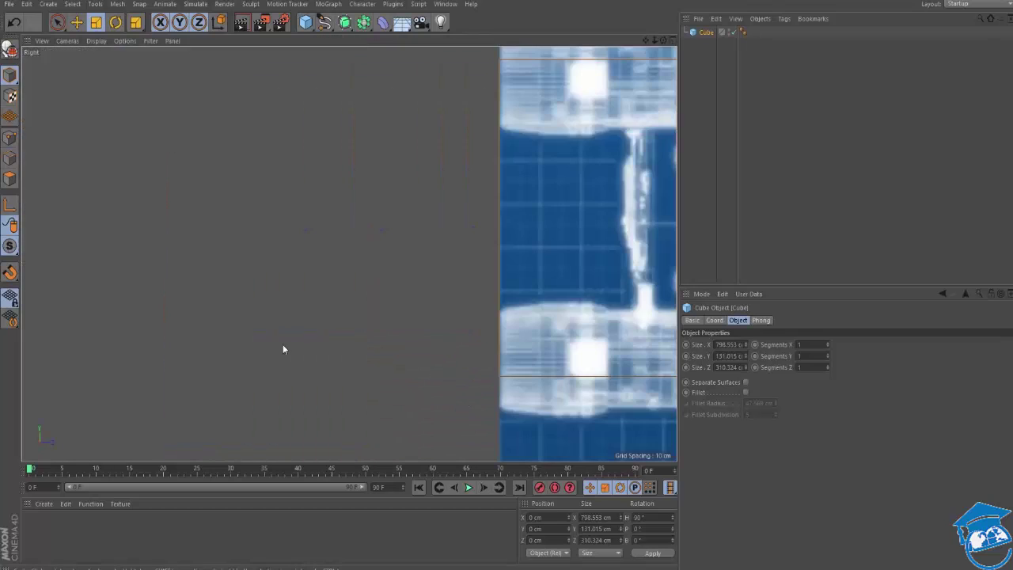
right_click_drag(404, 268, 295, 290, "alt")
middle_click_drag(312, 295, 266, 303, "alt")
middle_click_drag(480, 310, 399, 322, "alt")
right_click_drag(382, 314, 435, 293, "alt")
middle_click_drag(416, 326, 384, 382, "alt")
right_click_drag(384, 360, 378, 379, "alt")
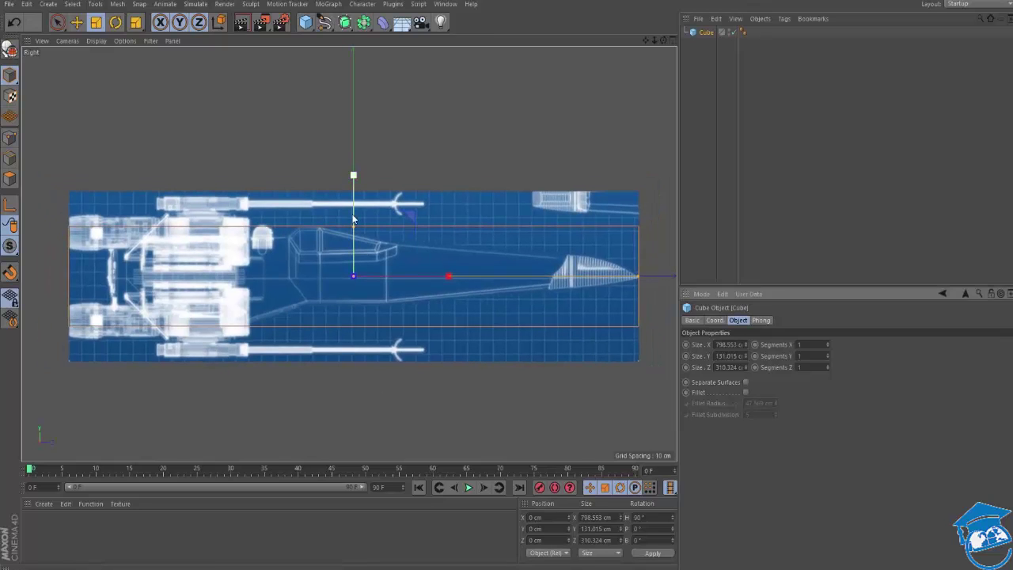
left_click_drag(353, 231, 374, 196)
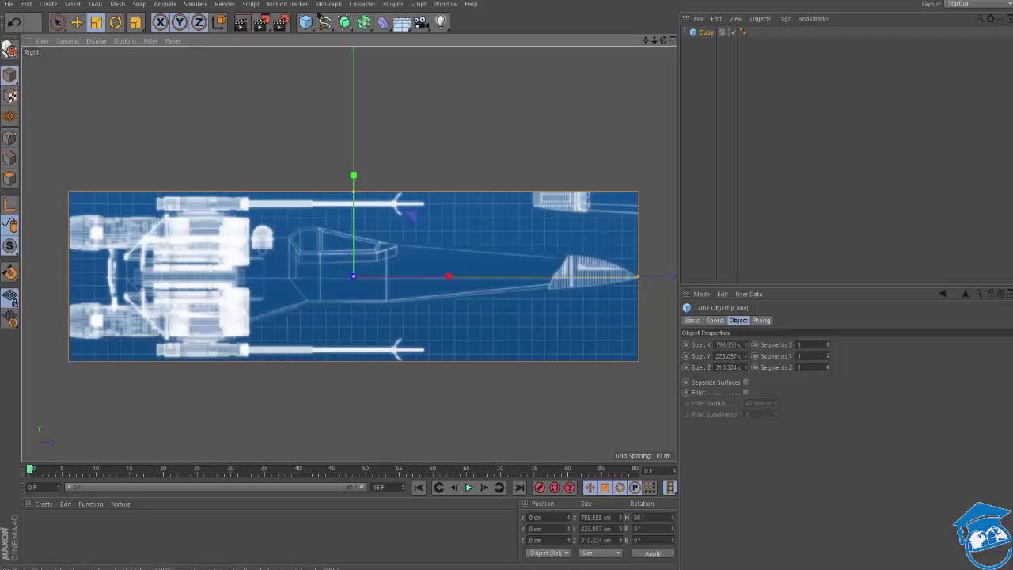